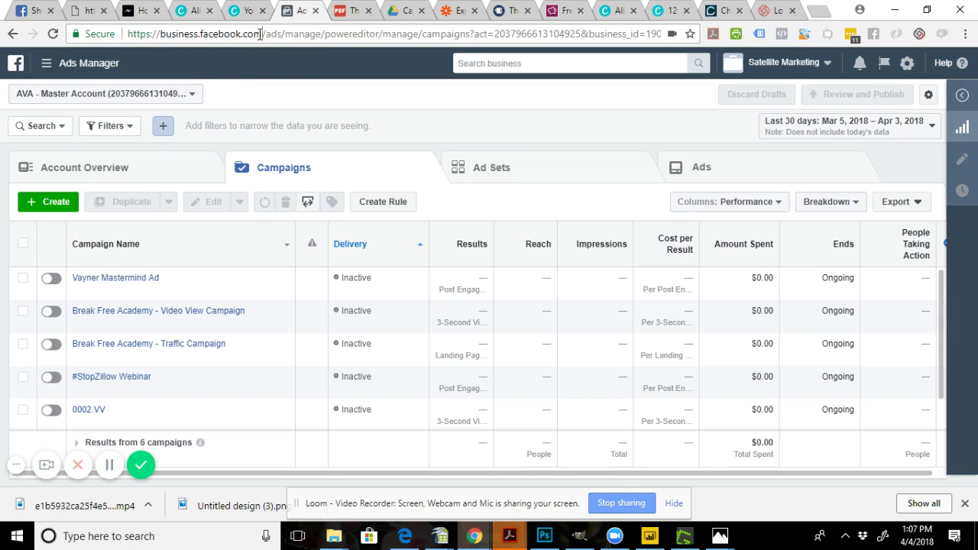
Step: Start creating a new campaign and switch from the guided workflow to Quick Creation, leaving the current page
left_click_drag(262, 34, 160, 39)
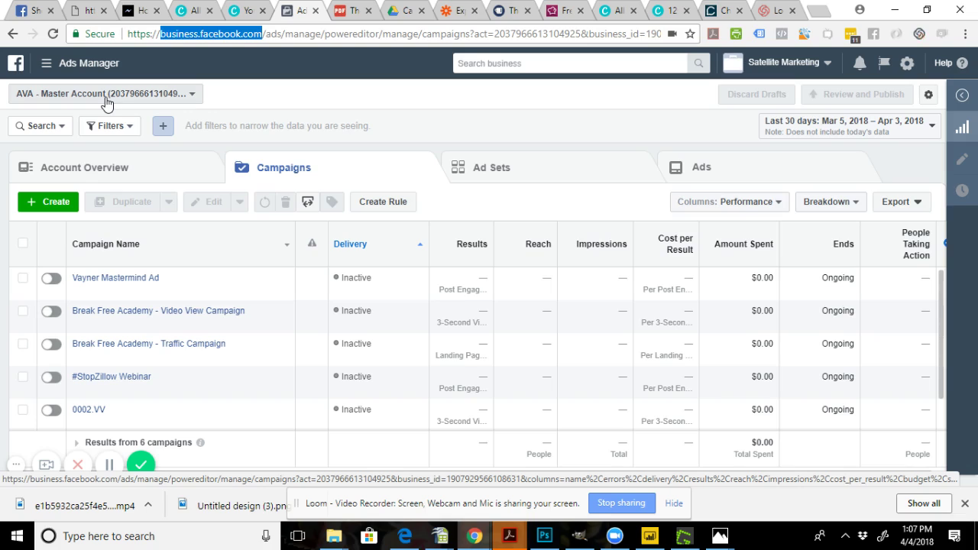
left_click(29, 204)
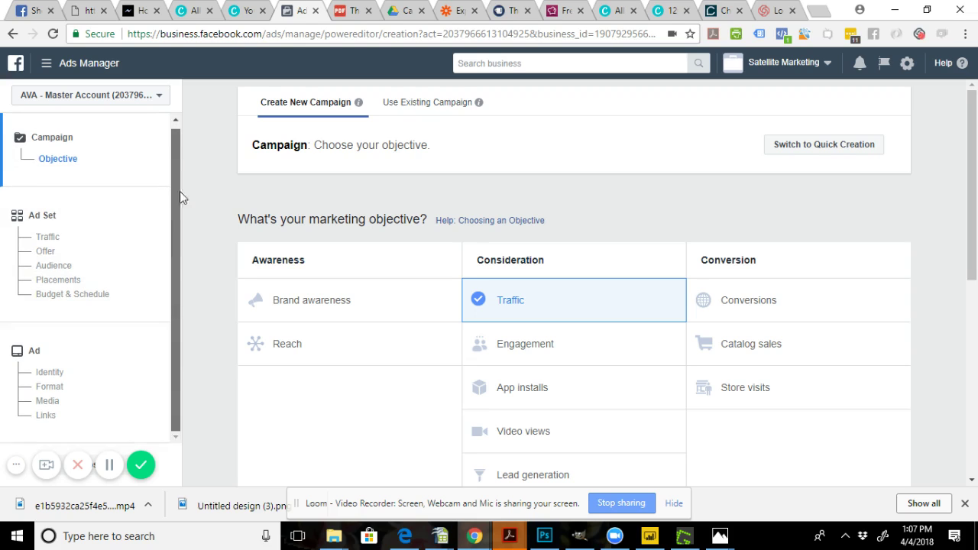
left_click(817, 147)
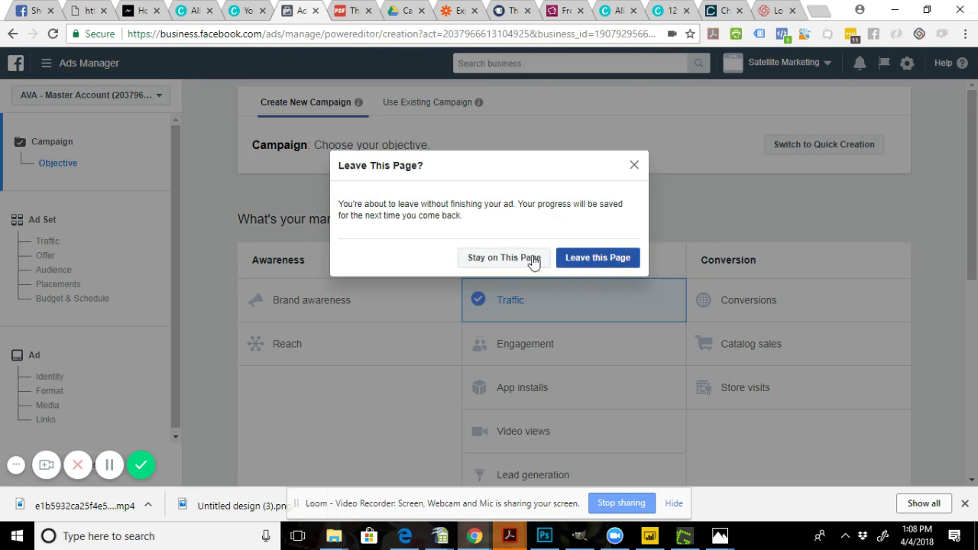
left_click(582, 258)
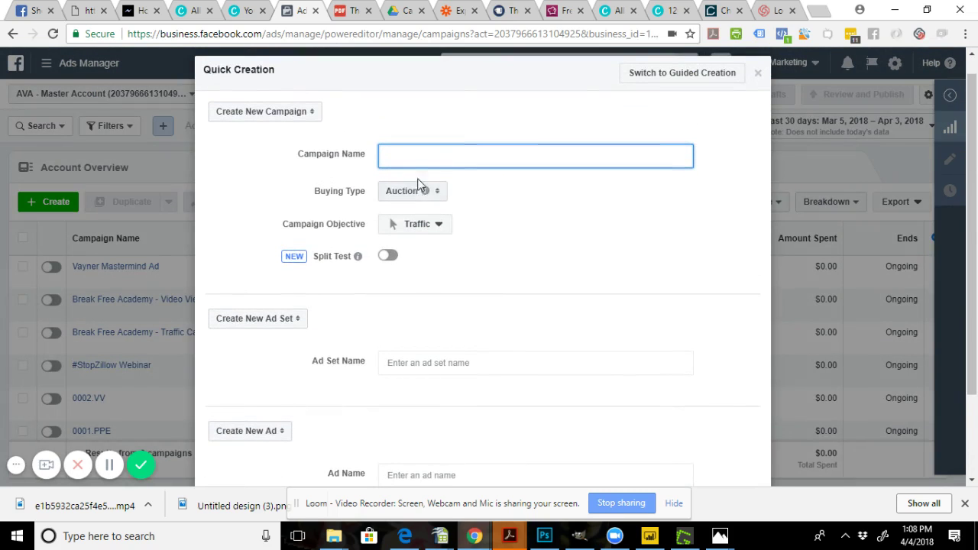
Step: Name the campaign 01.LeadAds.GenericOpenHouse and set its objective to Lead generation
left_click(446, 154)
type("01.LeadAds ")
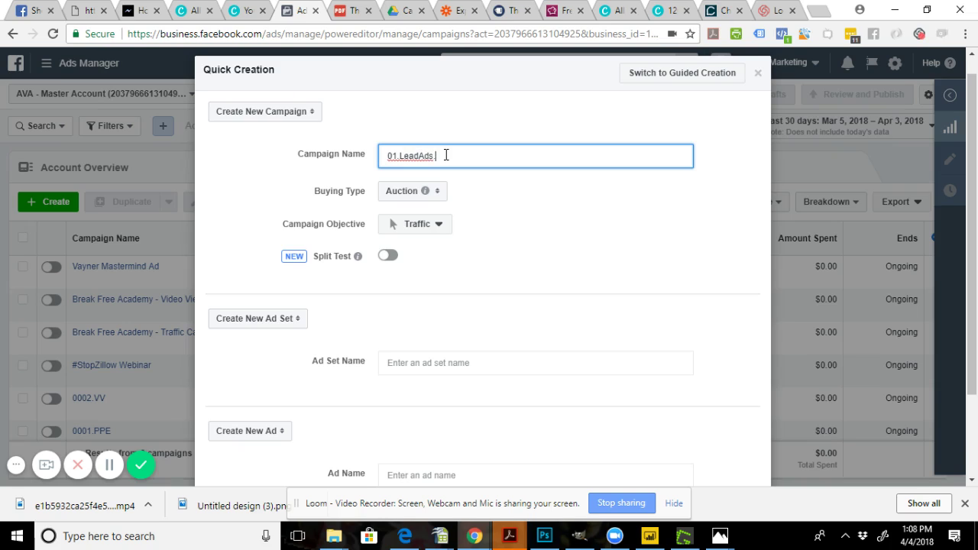
type("GenericOpenHouse")
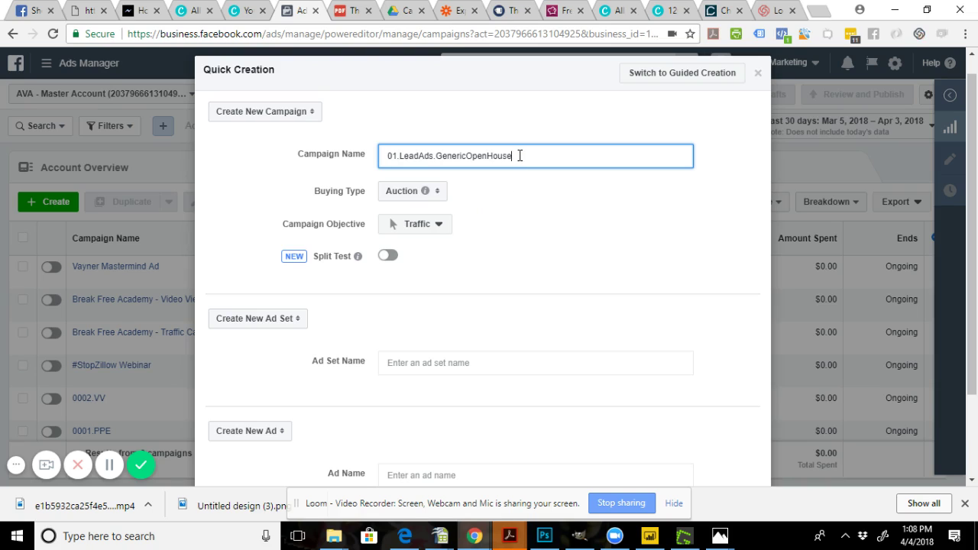
mouse_move(428, 196)
left_click(435, 233)
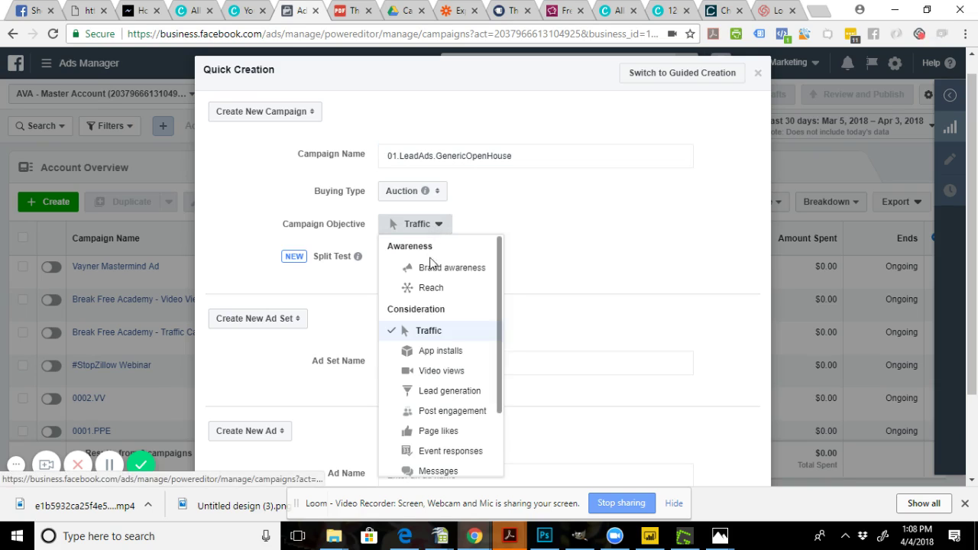
left_click(429, 397)
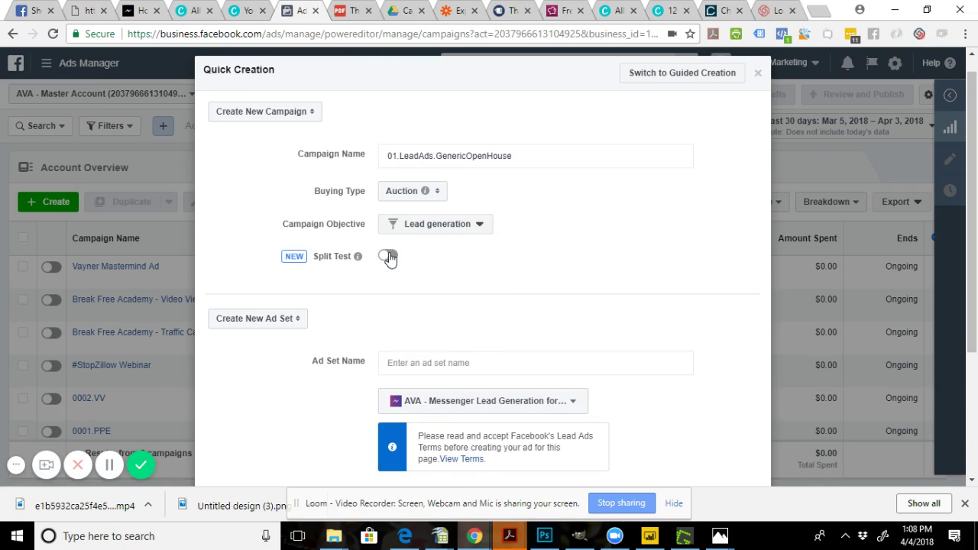
Step: Reuse the campaign name to name the ad set 01.LeadAds.GenericOpenHouse.LivoniaMIGenericHomeBuyer
mouse_move(357, 259)
left_click_drag(975, 162, 975, 204)
scroll(452, 211, "down", 2)
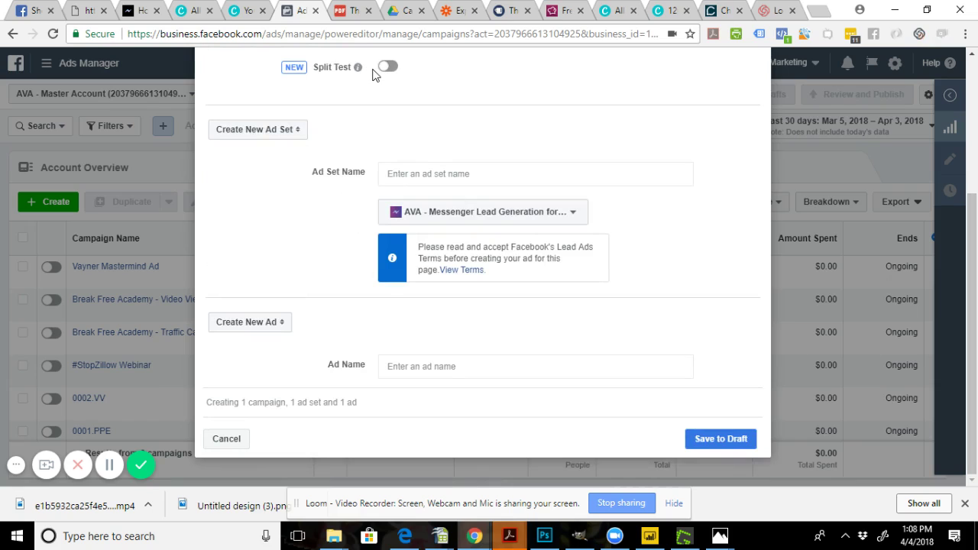
scroll(381, 111, "up", 3)
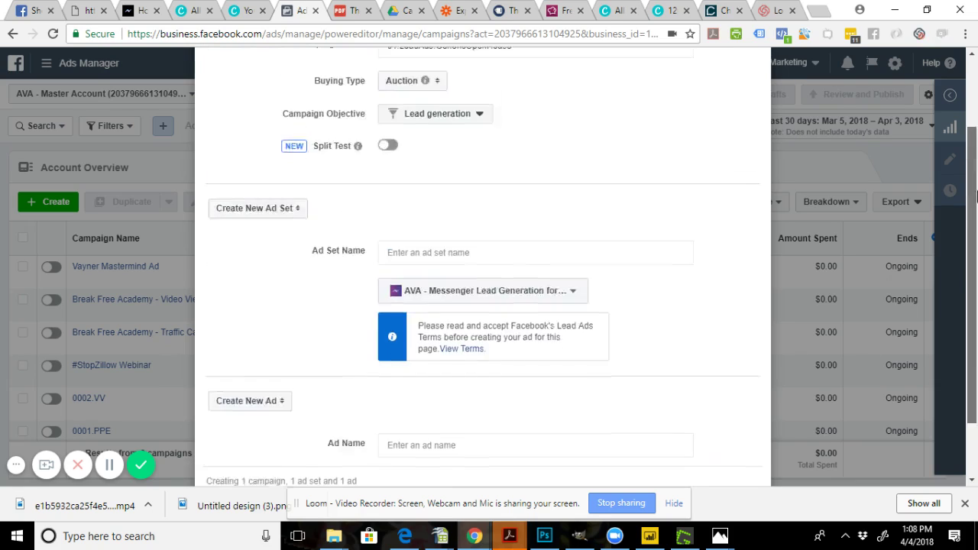
triple_click(457, 175)
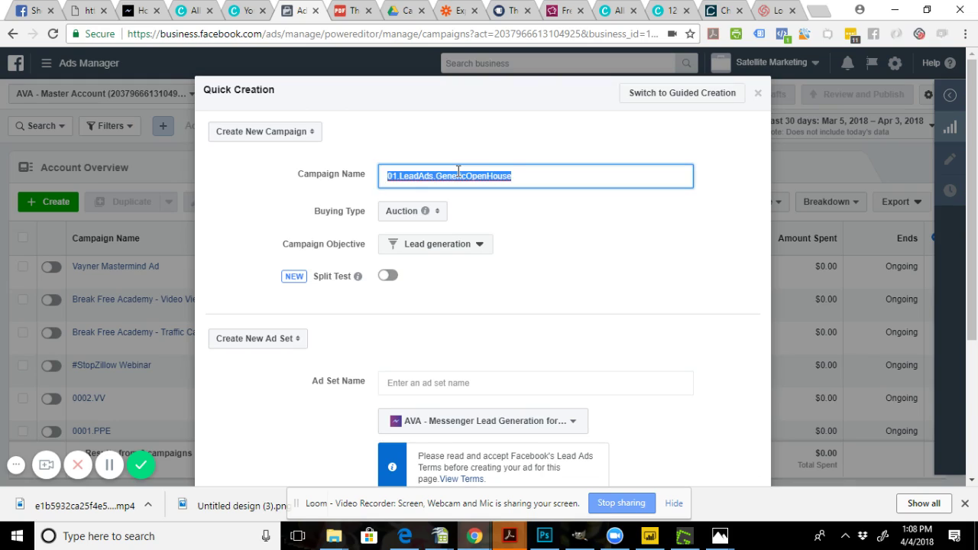
type("4")
key("ctrl+z")
double_click(440, 175)
triple_click(440, 175)
key("ctrl+c")
scroll(976, 289, "down", 3)
left_click(458, 188)
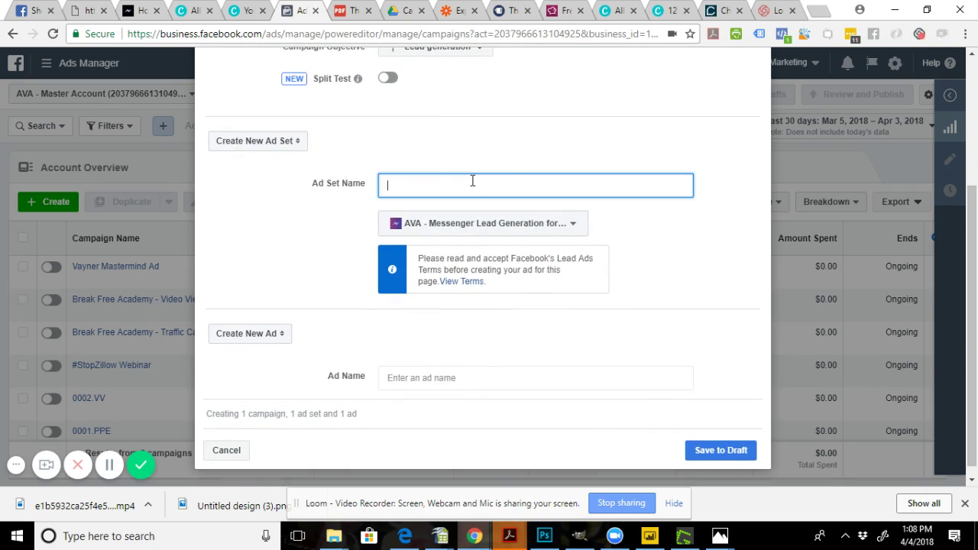
key("ctrl+v")
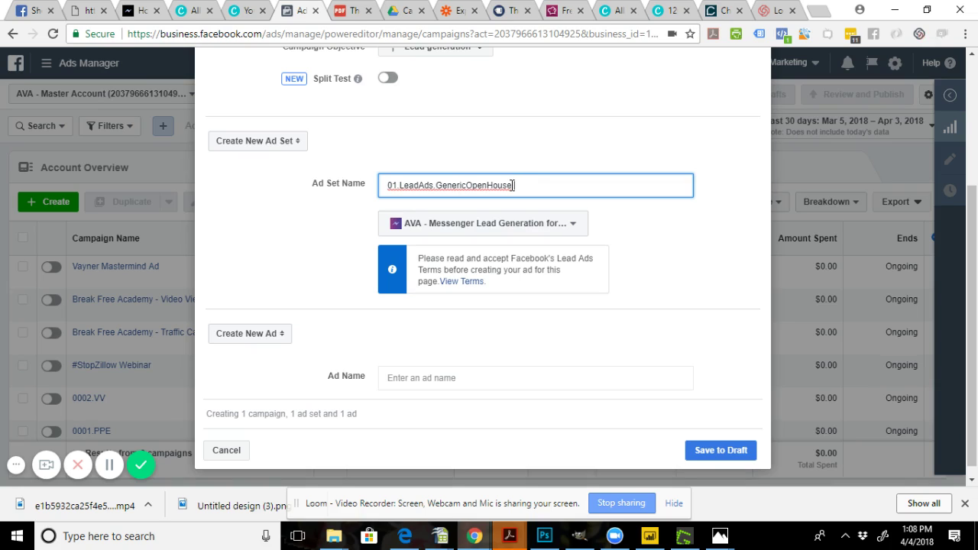
type(".LivoniaMIGenericHomeBuyer")
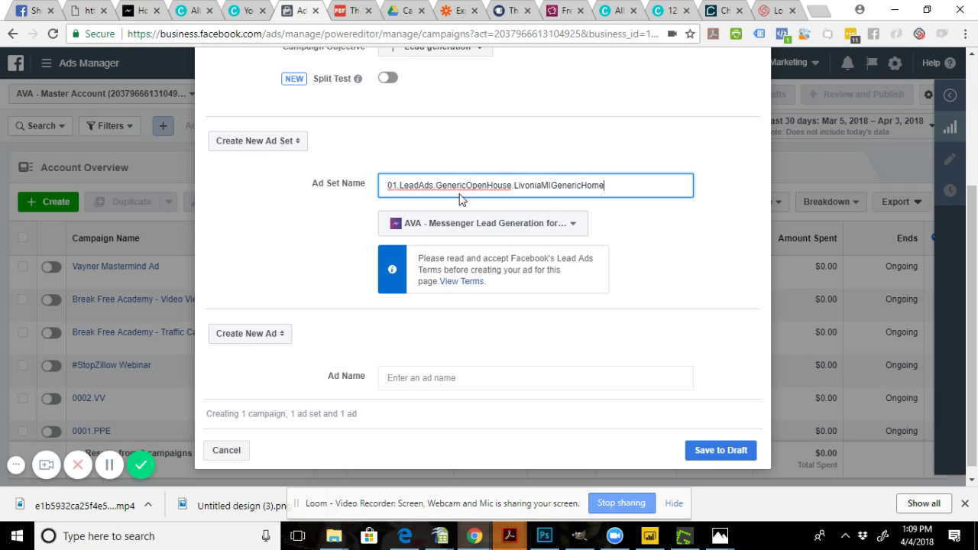
Step: Reuse the ad set name to name the ad 01.LeadAds.GenericOpenHouse.LivoniaMIGenericHomeBuyer.SplitA
triple_click(447, 184)
key("ctrl+c")
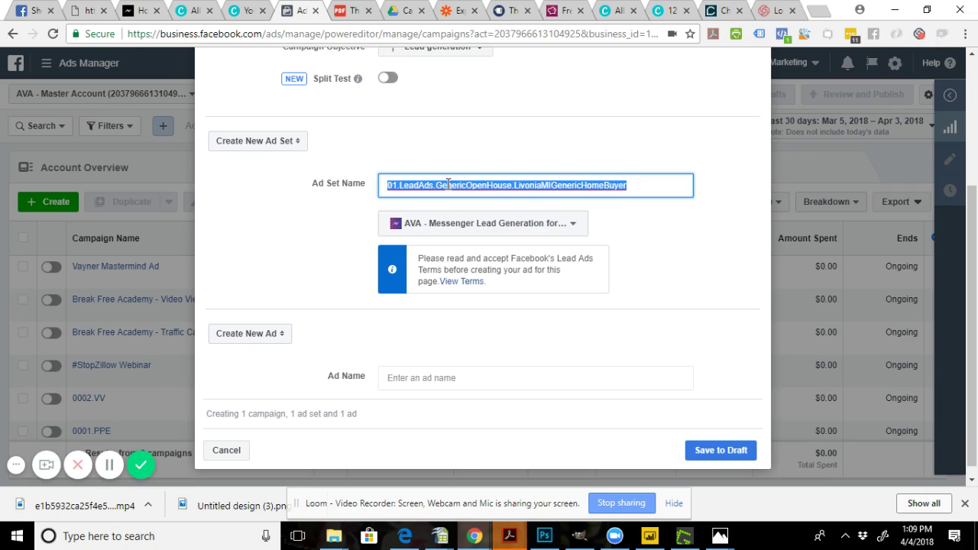
left_click(448, 227)
left_click(448, 232)
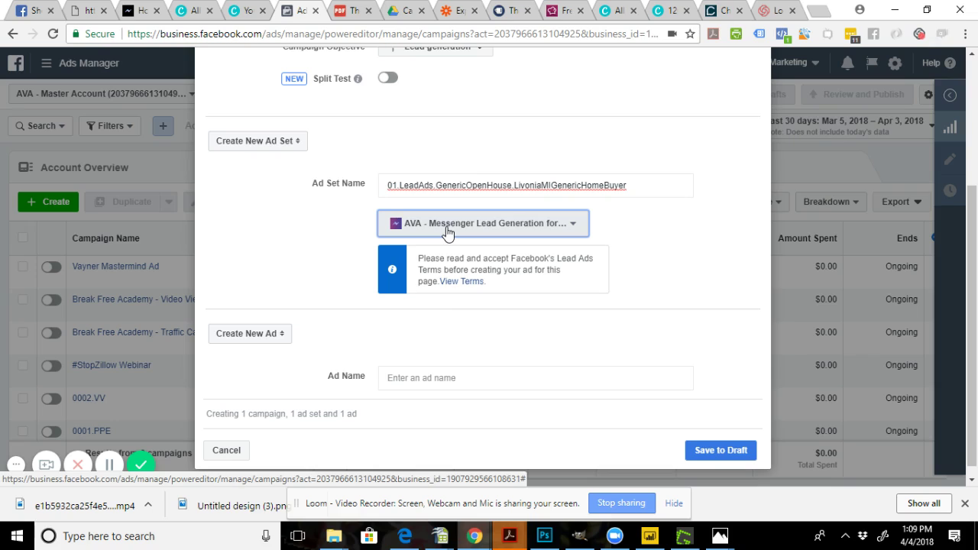
left_click(411, 376)
key("ctrl+v")
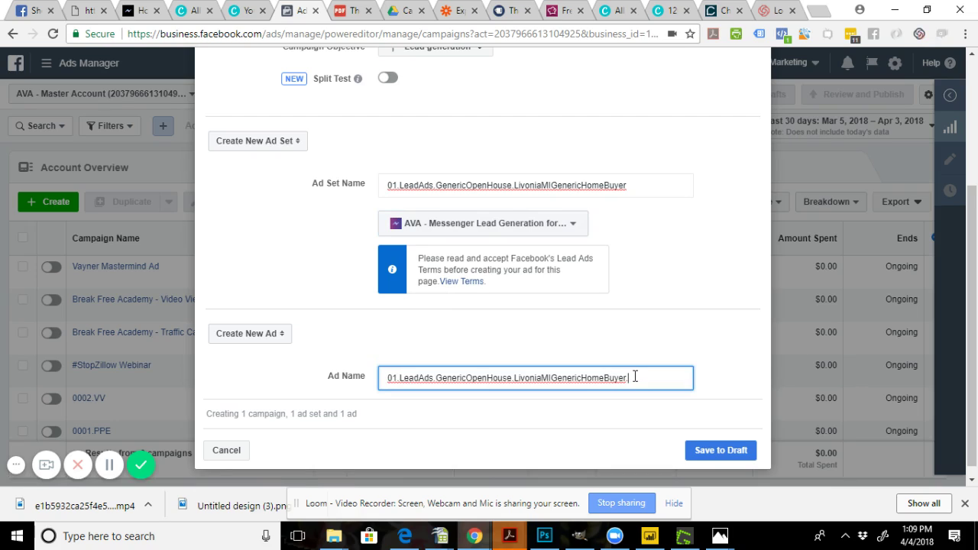
type("SplitA")
key("Left")
key("Left")
key("Left")
key("Left")
key("Left")
key("Left")
key("BackSpace")
type(".")
key("ctrl+a")
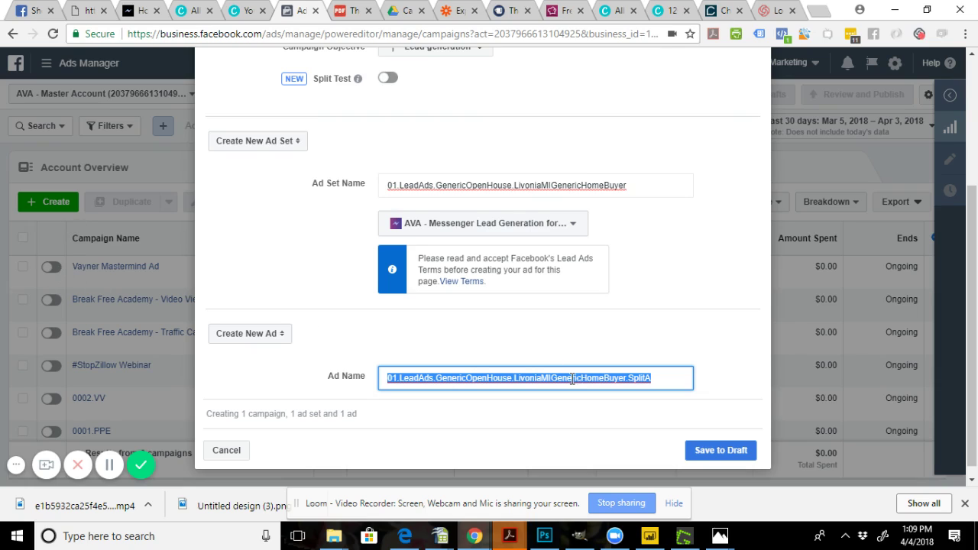
Step: Search the pages for "ava", pick the AVA - Messenger Lead Generation page for the ad set, and save the campaign to draft
left_click(558, 224)
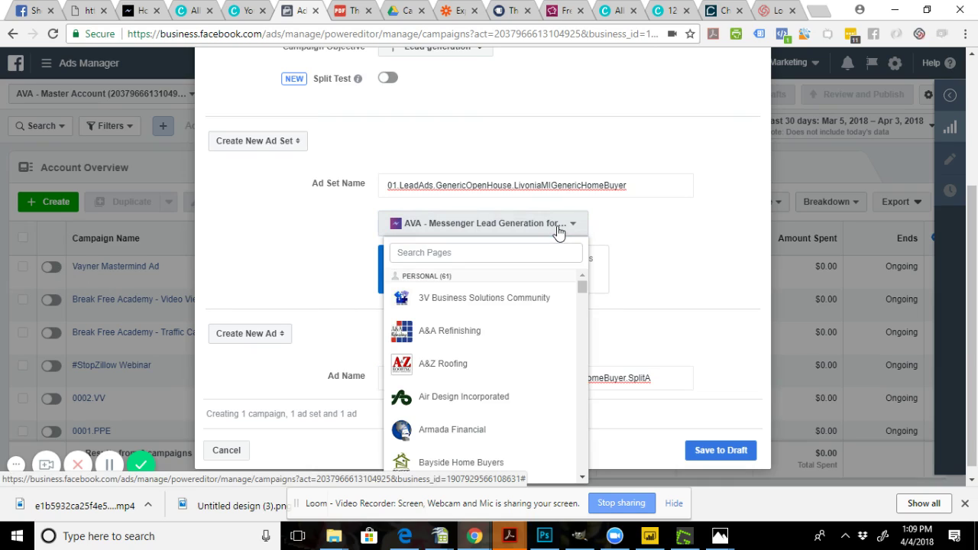
left_click(481, 255)
type("ava")
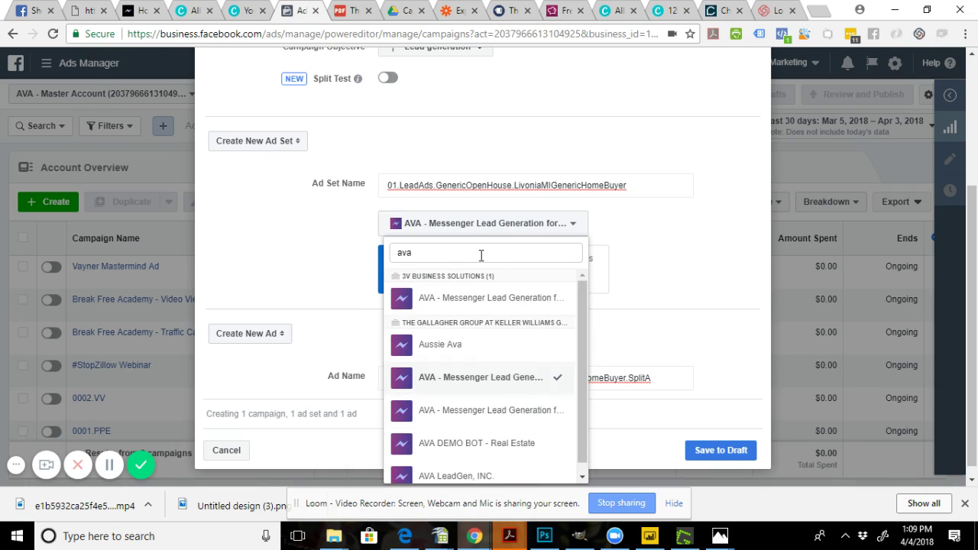
right_click(458, 307)
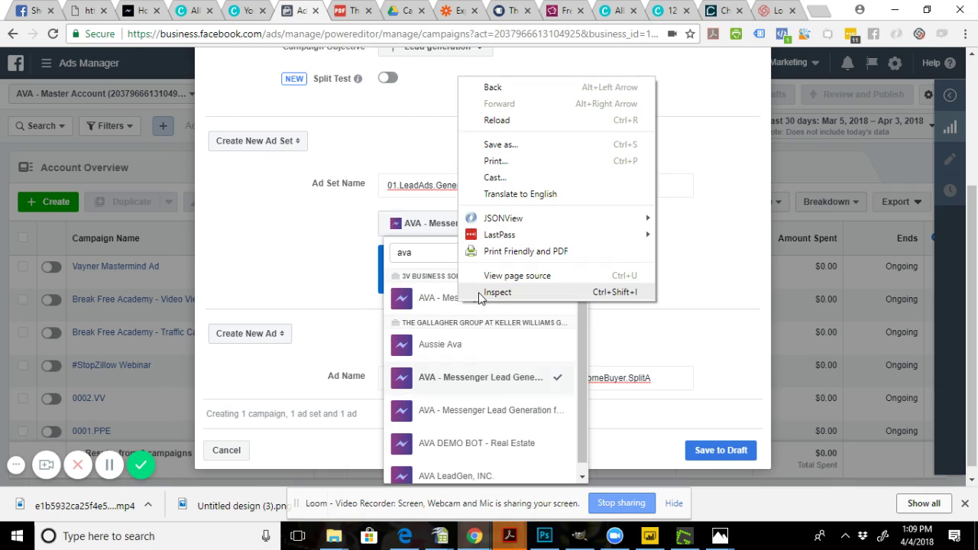
left_click(486, 377)
left_click(484, 377)
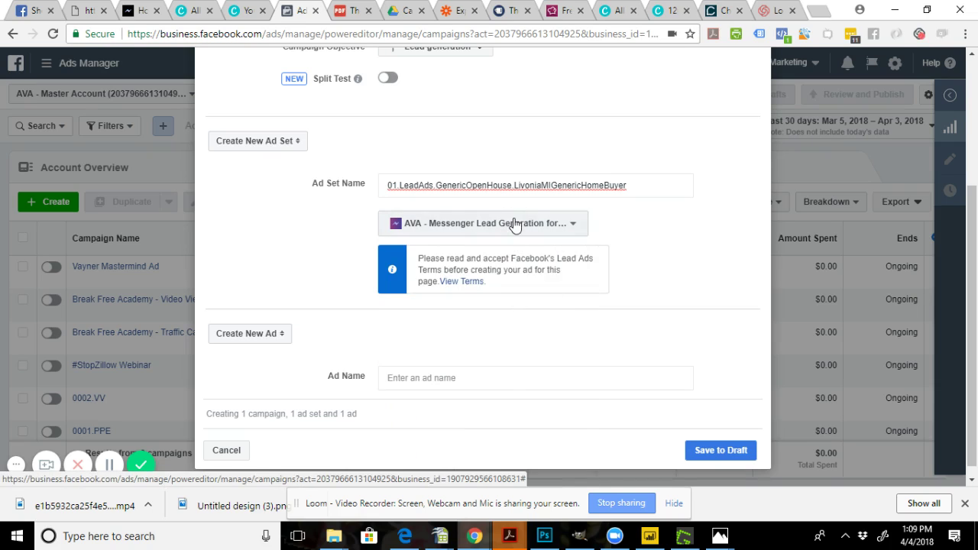
left_click(707, 451)
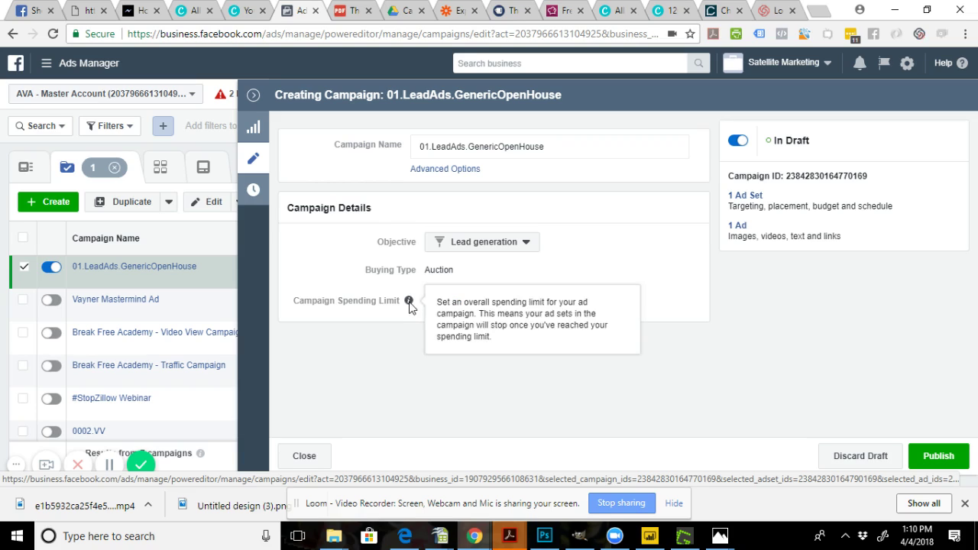
Step: Open the ad set of the 01.LeadAds.GenericOpenHouse campaign and set its daily budget to $20.00
left_click(105, 267)
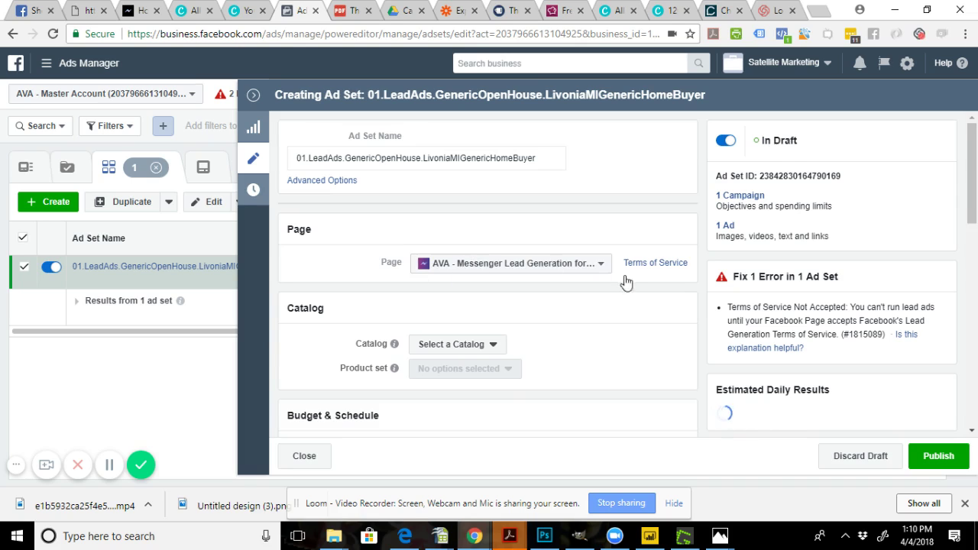
scroll(976, 196, "down", 2)
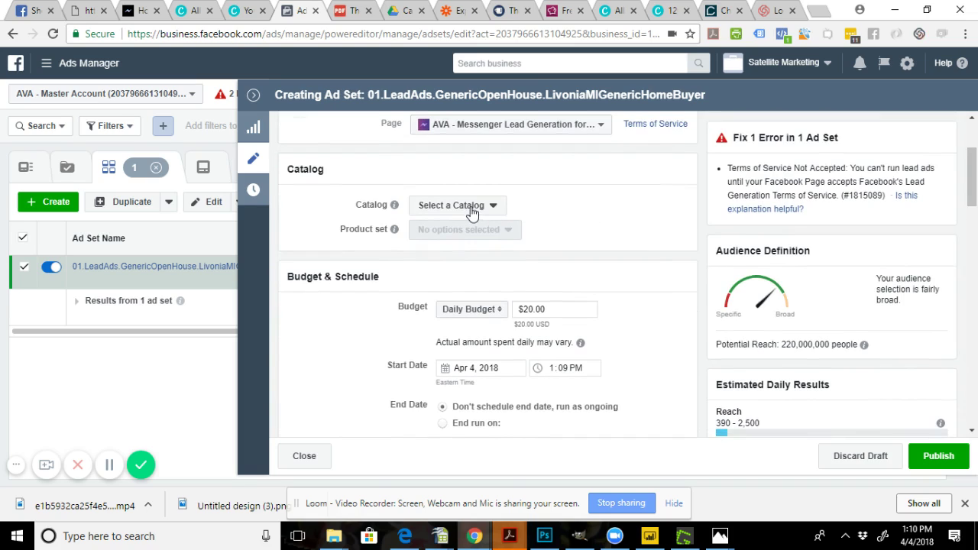
scroll(976, 200, "down", 1)
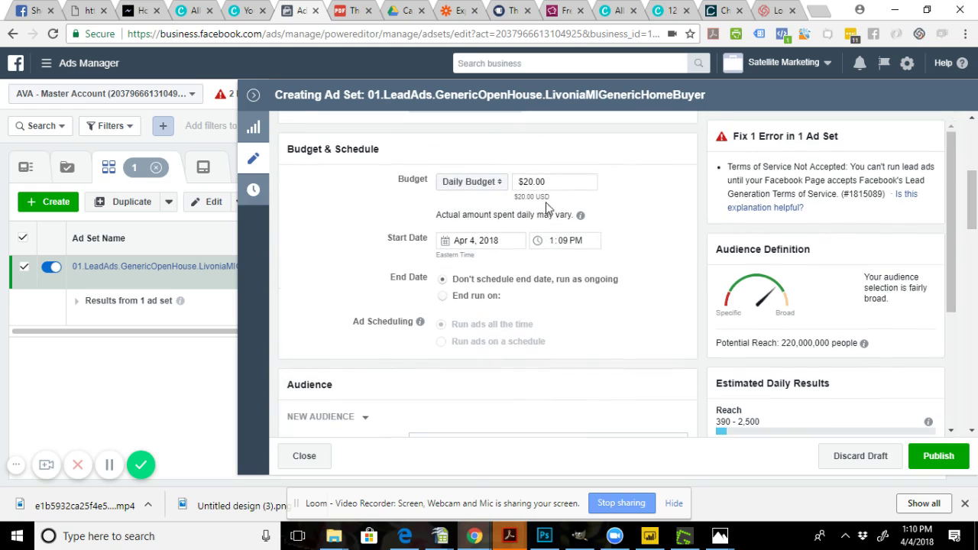
double_click(533, 182)
type("1")
key("BackSpace")
type("20")
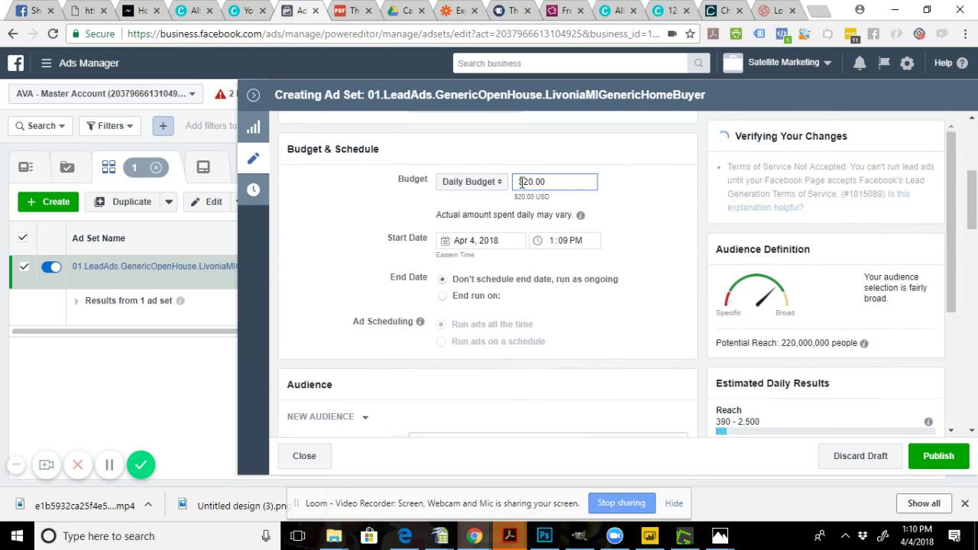
triple_click(570, 182)
Step: Apply the saved audience AVA - Realtors US to the ad set
scroll(422, 191, "down", 4)
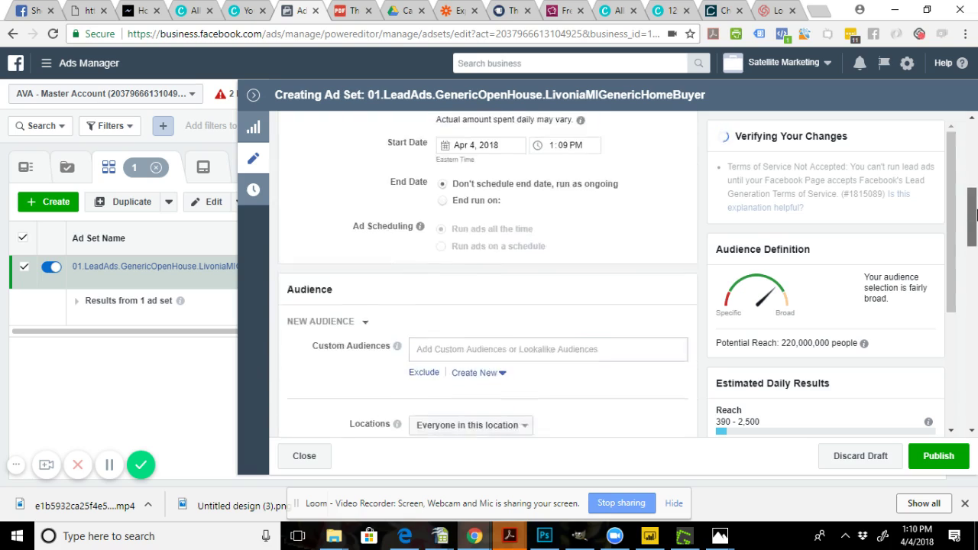
left_click(422, 187)
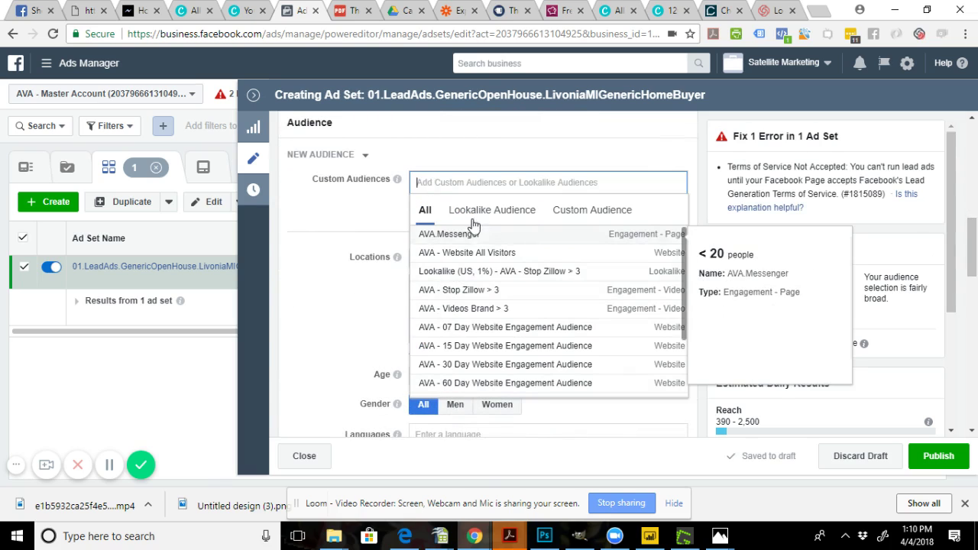
left_click(343, 229)
left_click(364, 155)
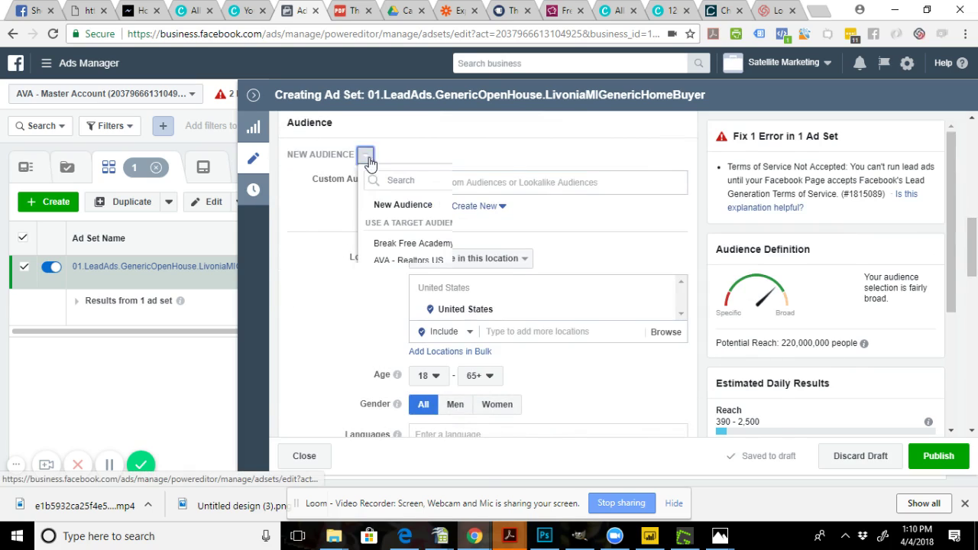
left_click(389, 260)
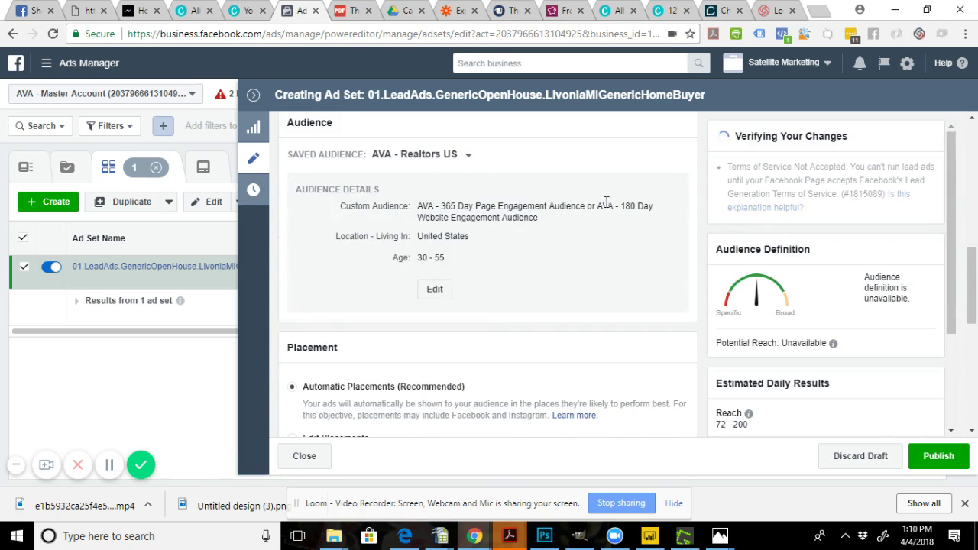
Step: Switch the ad set's placement to Edit Placements and review the available platforms from Facebook to Messenger
left_click_drag(972, 293, 972, 336)
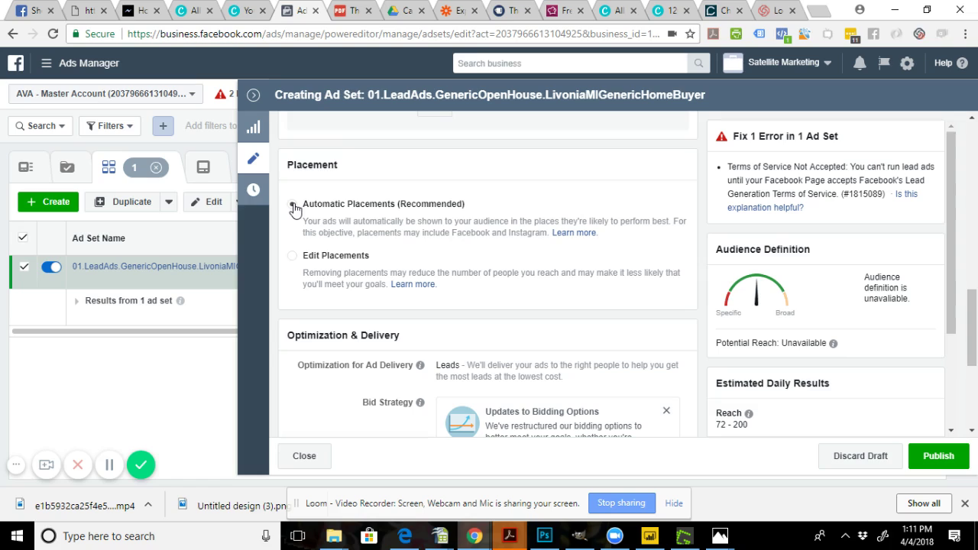
left_click(292, 257)
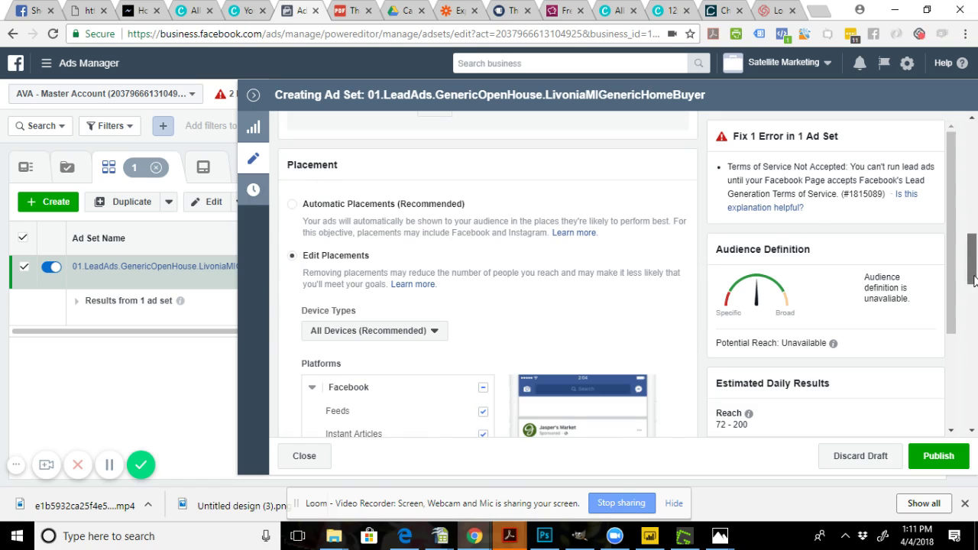
left_click_drag(973, 279, 973, 302)
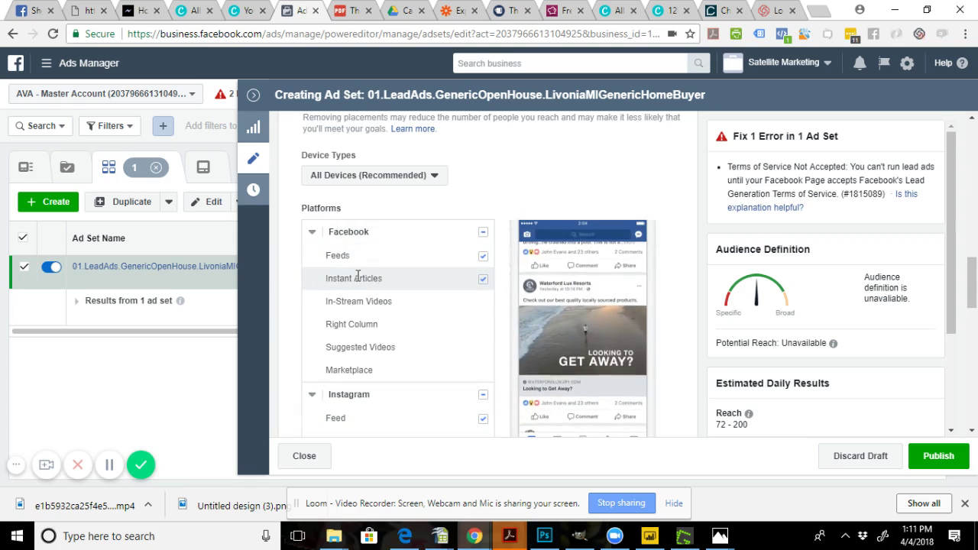
left_click_drag(971, 285, 974, 336)
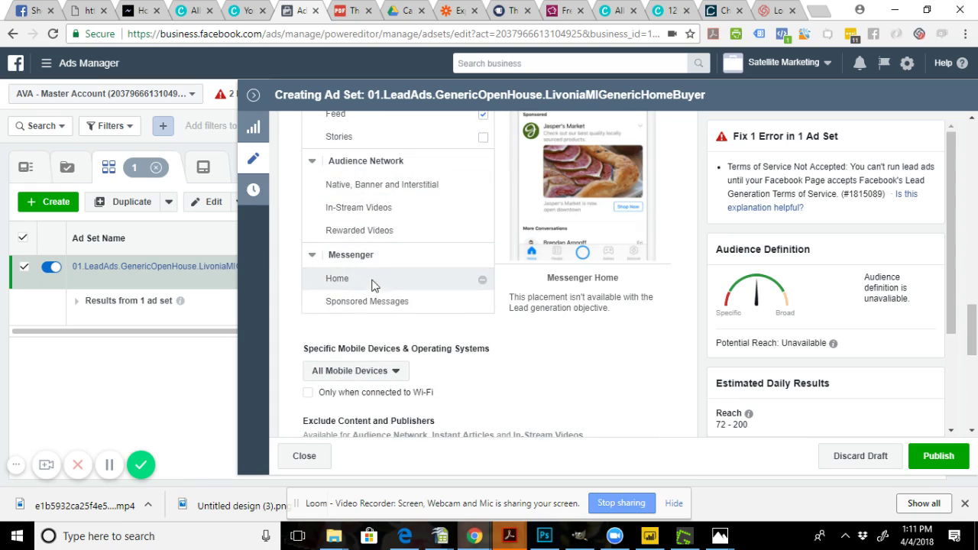
Step: Review the ad set's mobile device options and its Optimization & Delivery settings, including bid strategy and delivery type
double_click(310, 349)
triple_click(311, 349)
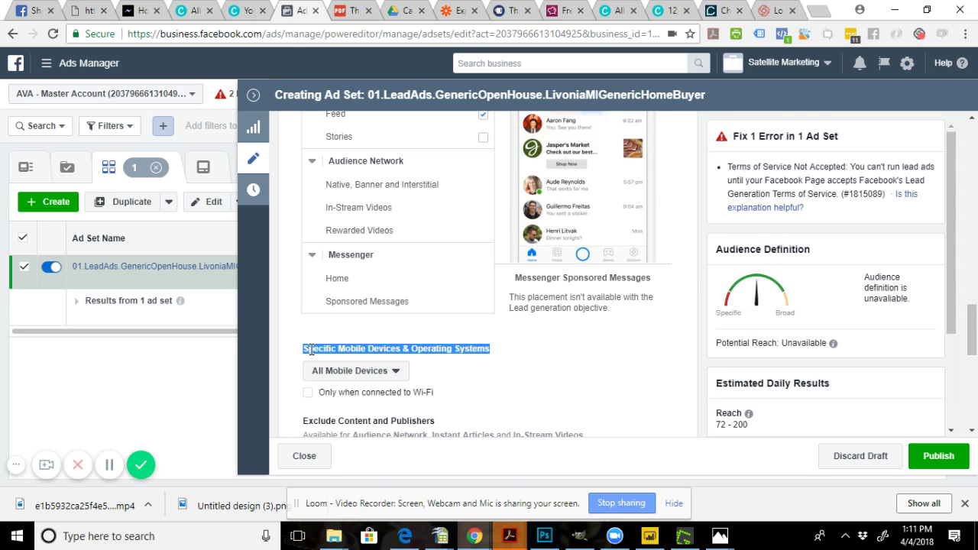
mouse_move(974, 341)
left_mouse_down()
mouse_move(974, 380)
mouse_move(974, 370)
left_mouse_up()
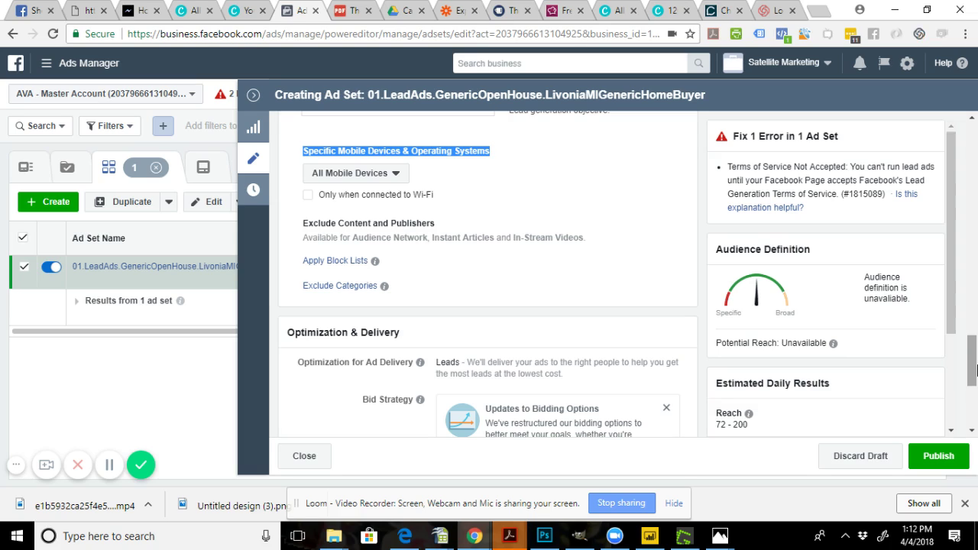
left_click(346, 174)
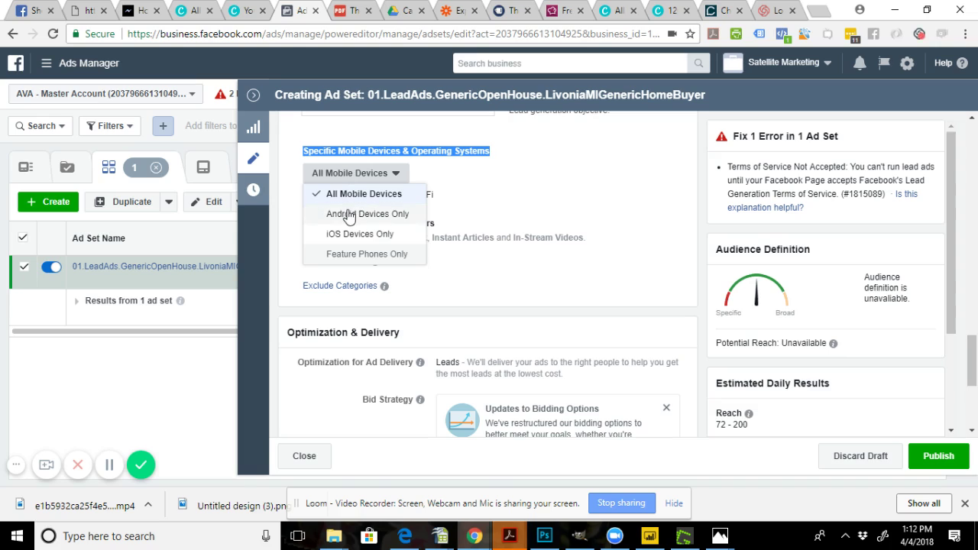
left_click(606, 176)
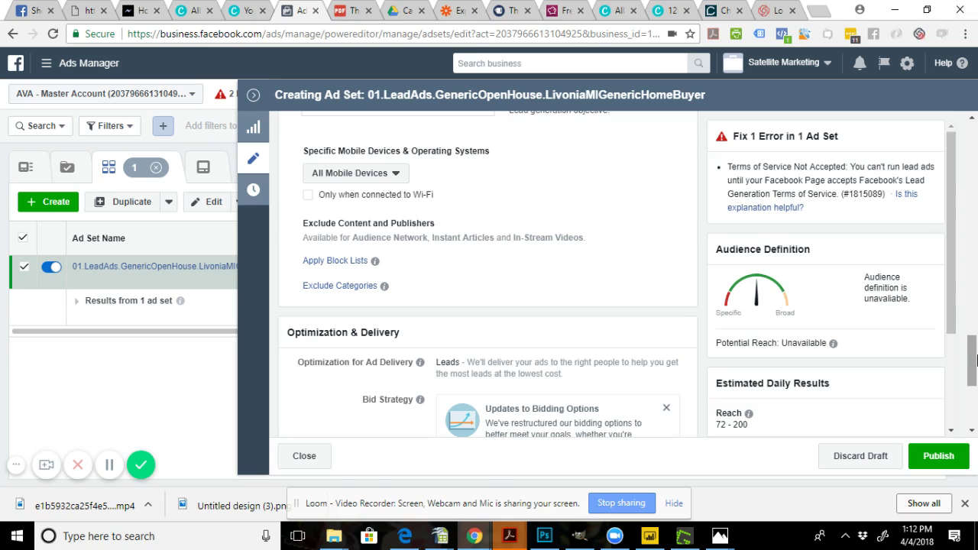
left_click_drag(974, 358, 975, 390)
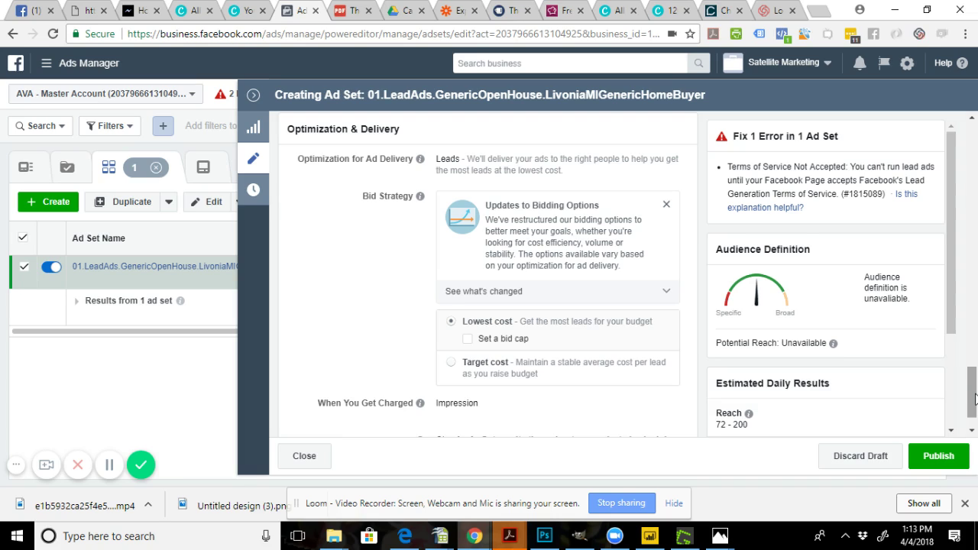
left_click(973, 434)
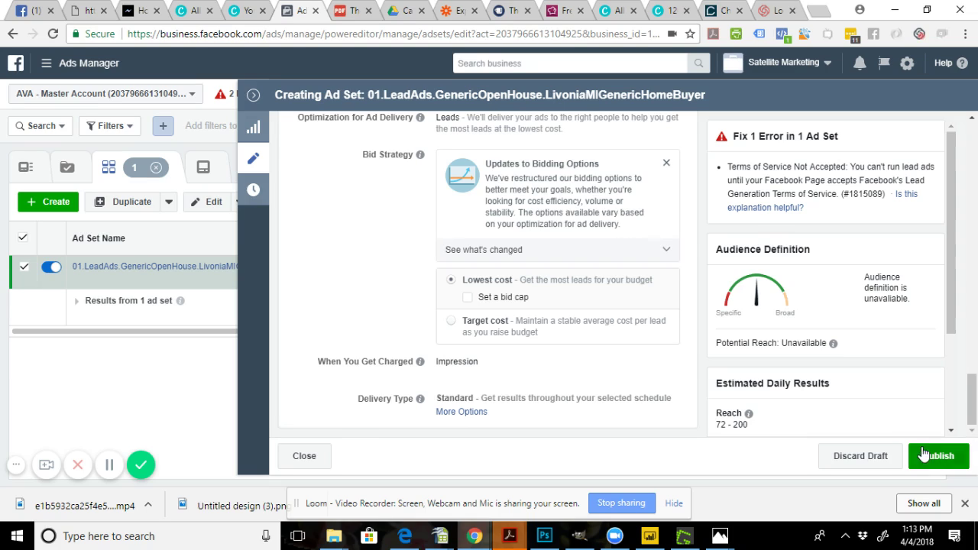
Step: Open the untitled ad and rename it 01.LeadAds.GenericOpenHouse.LivoniaMIGenericHomeBuyer.SplitA
left_click(105, 269)
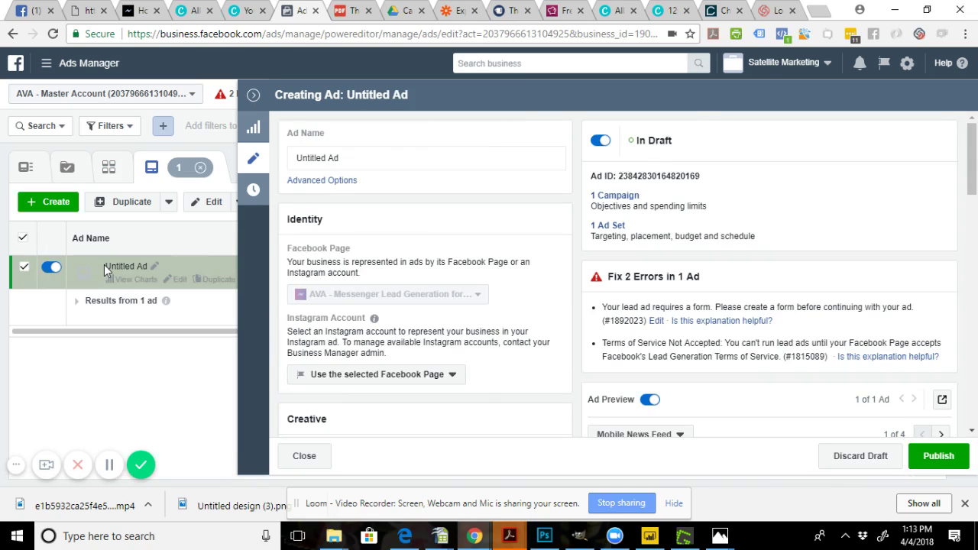
left_click(353, 158)
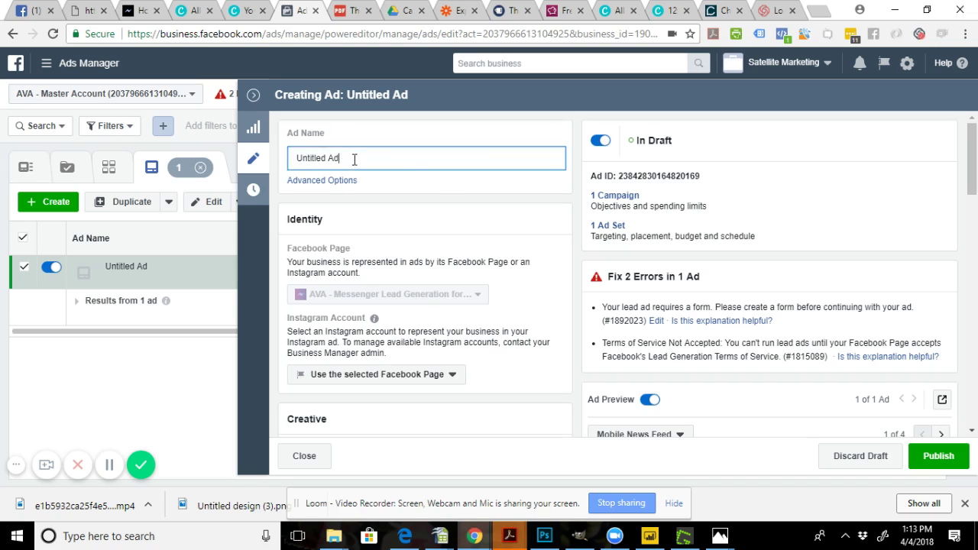
key("ctrl+a")
type("01.LeadAds.GenericOpenHouse.LivoniaMIGenericHomeBuyer")
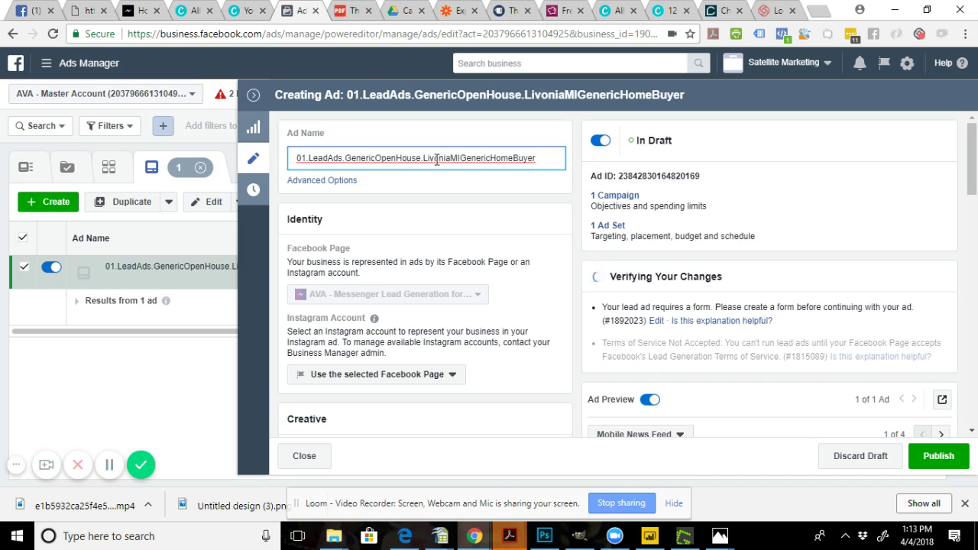
right_click(463, 159)
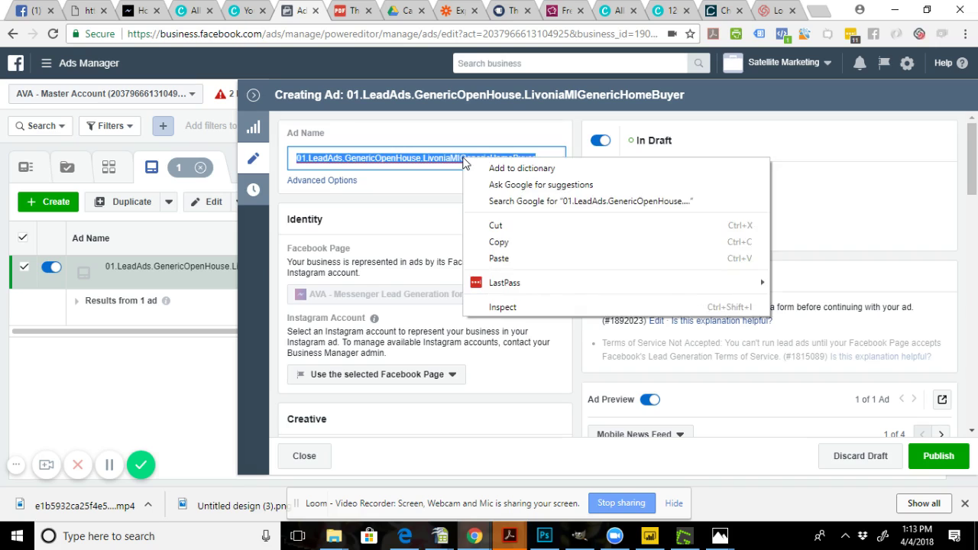
left_click(463, 159)
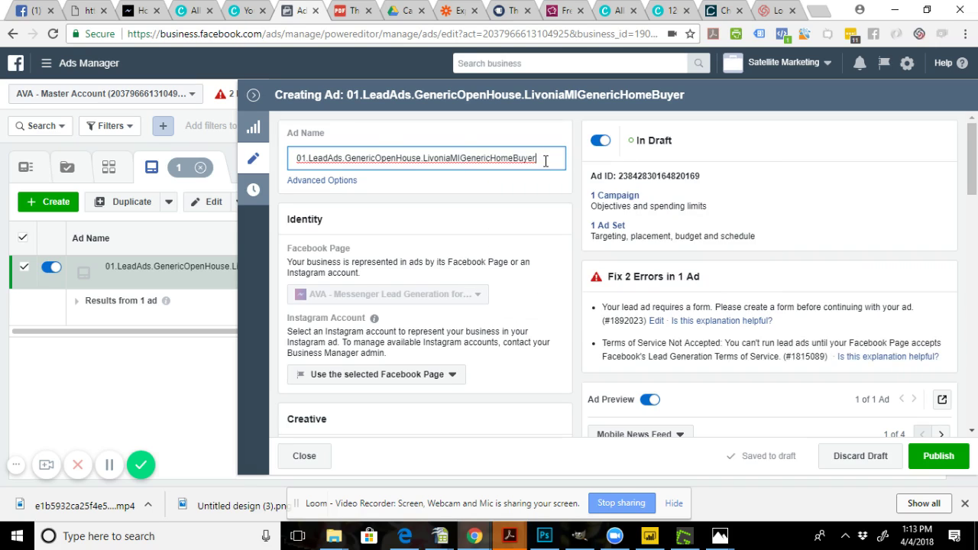
type(".Split A")
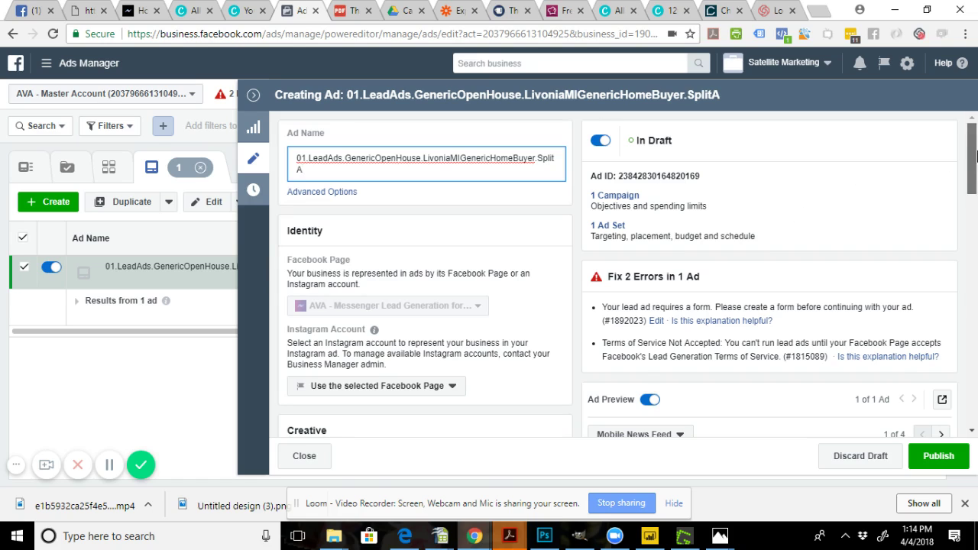
Step: Return to the ad set and change its page to AVA - Messenger Lead Generation for Real Estate Agents
scroll(725, 222, "down", 1)
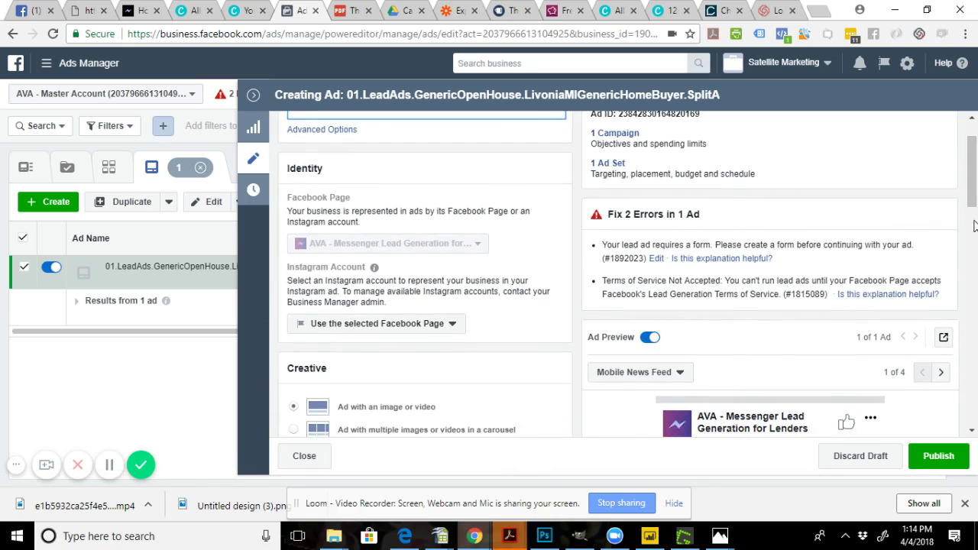
scroll(973, 206, "down", 1)
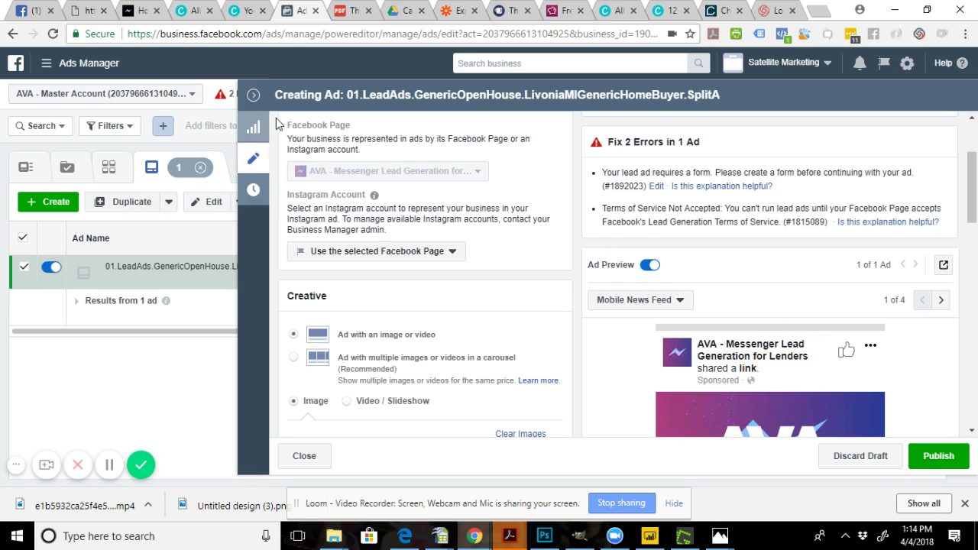
left_click(253, 95)
left_click(506, 168)
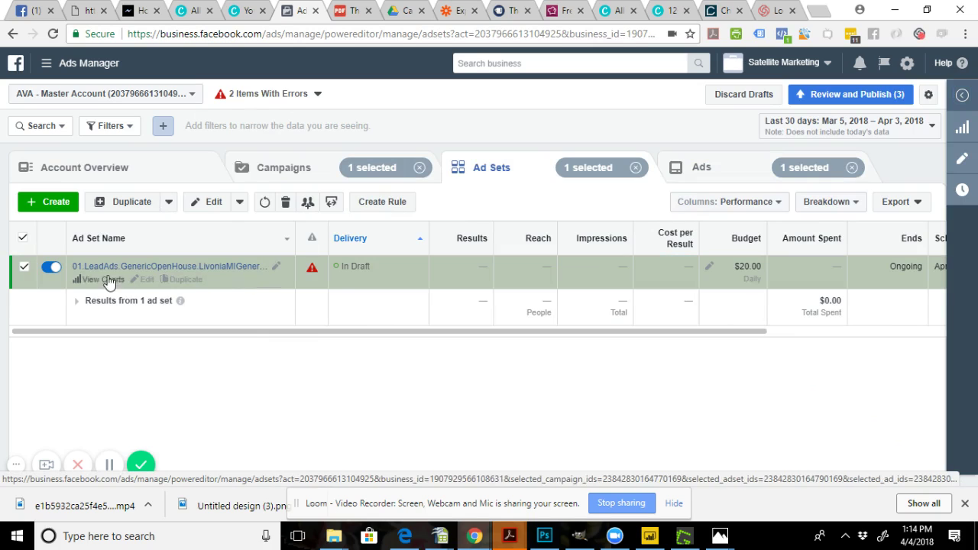
left_click(142, 282)
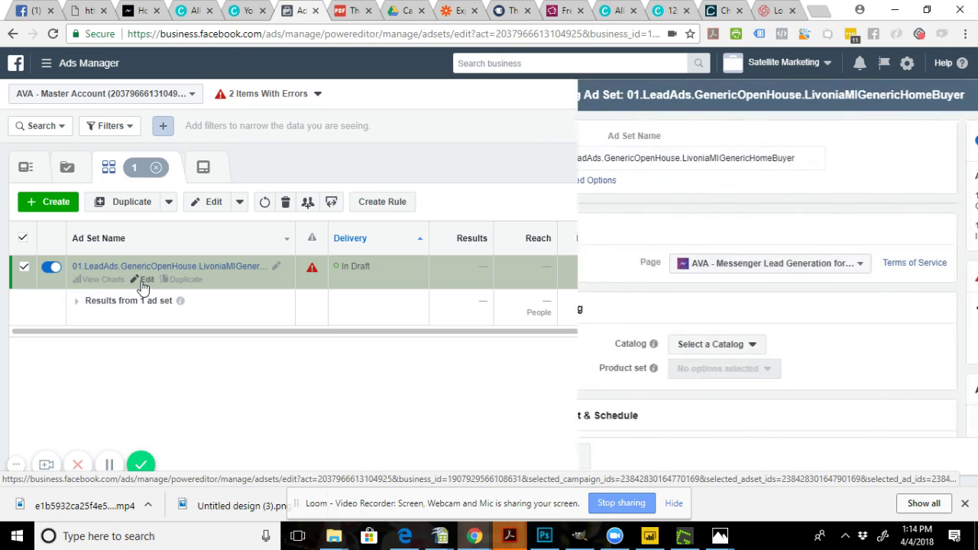
left_click(566, 263)
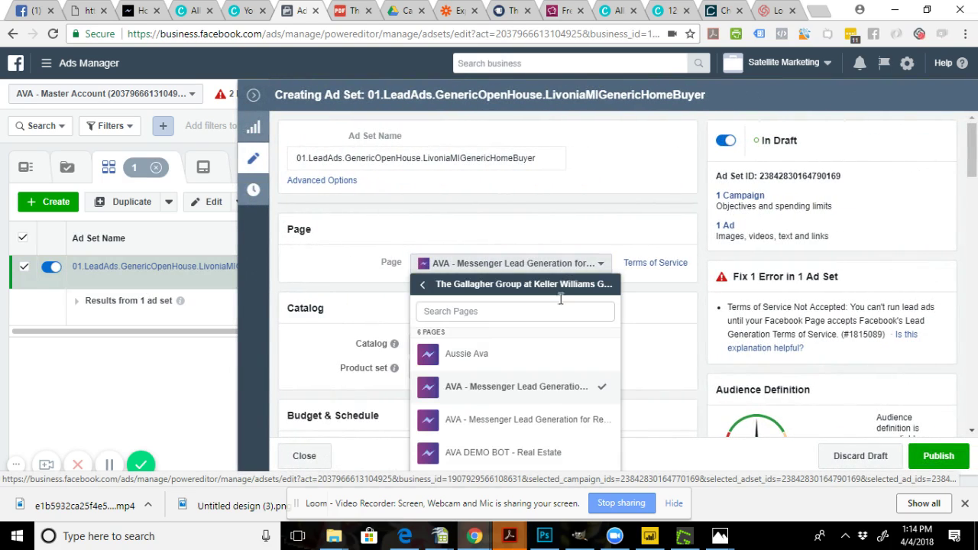
left_click(539, 420)
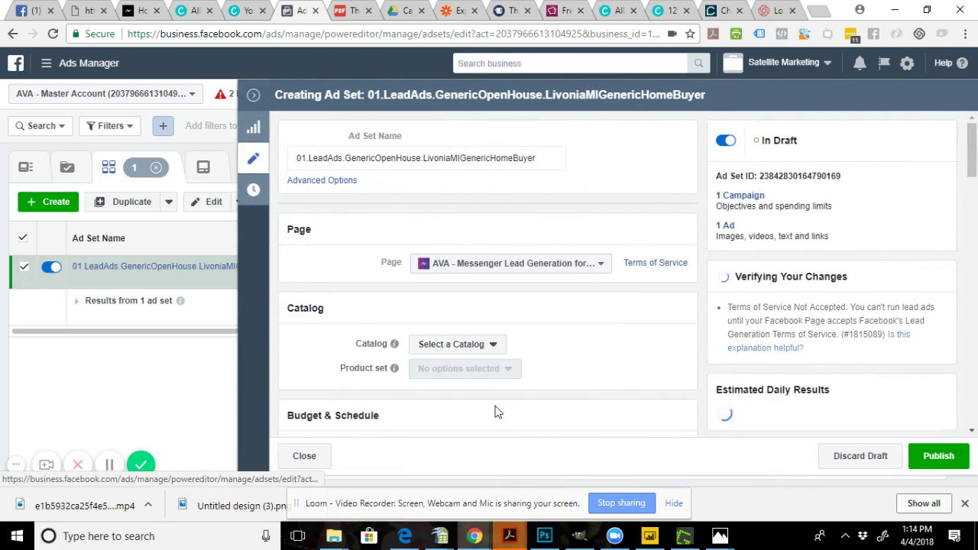
Step: Reopen the SplitA ad and switch its creative to multiple images or videos in a carousel
left_click(253, 96)
left_click(718, 170)
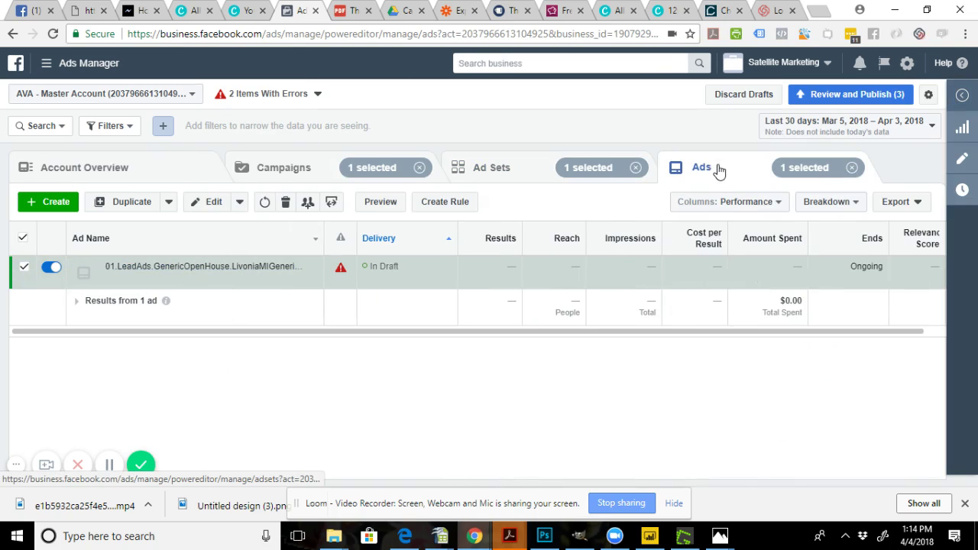
left_click(176, 281)
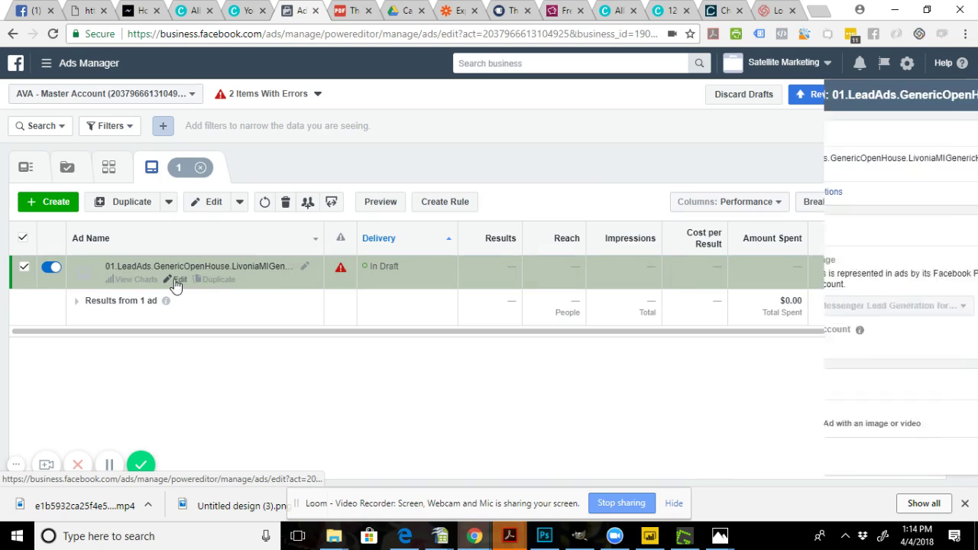
scroll(972, 248, "down", 5)
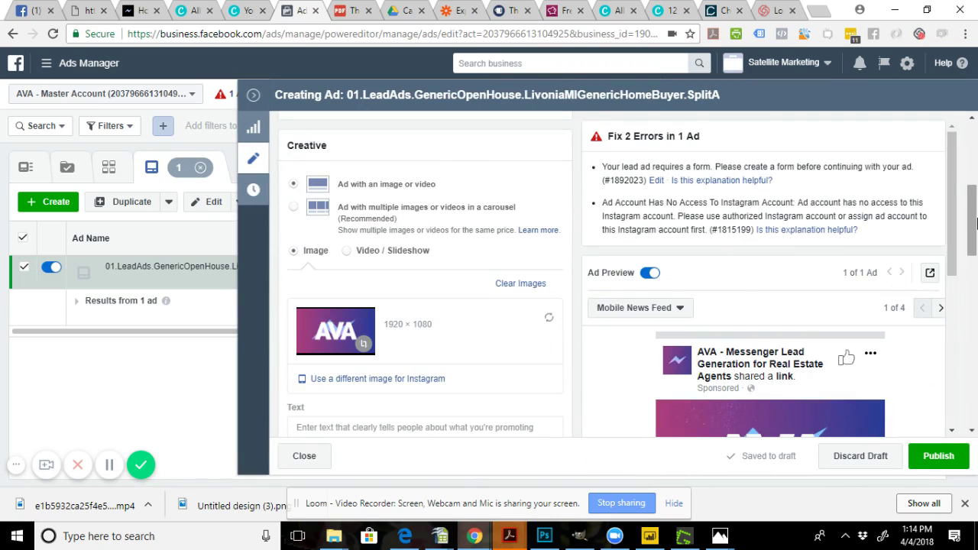
mouse_move(975, 232)
left_mouse_down()
mouse_move(975, 186)
mouse_move(975, 229)
left_mouse_up()
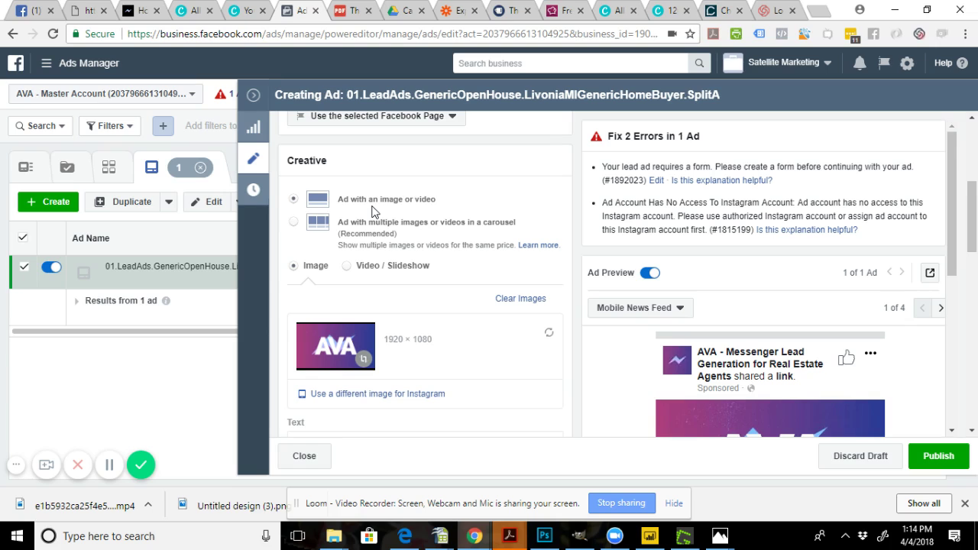
left_click(294, 223)
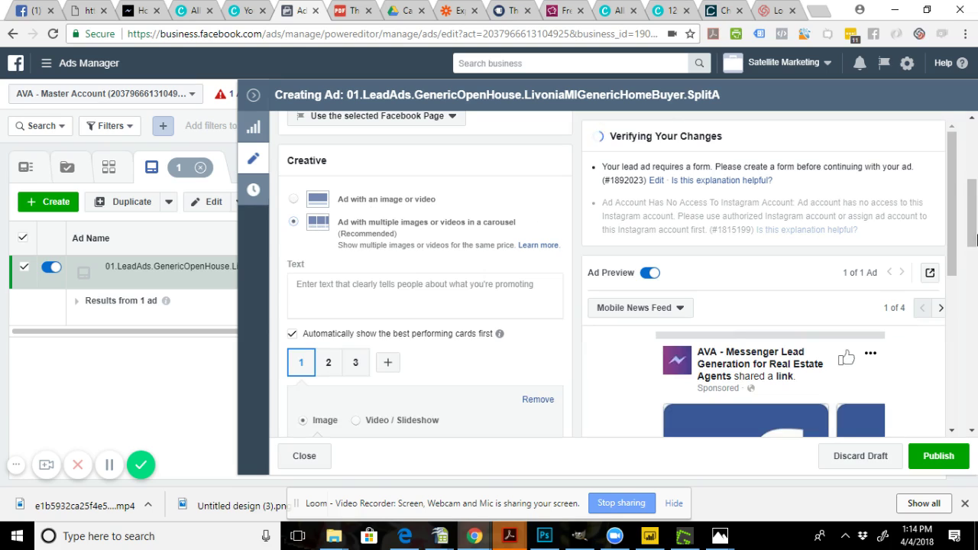
scroll(961, 207, "down", 1)
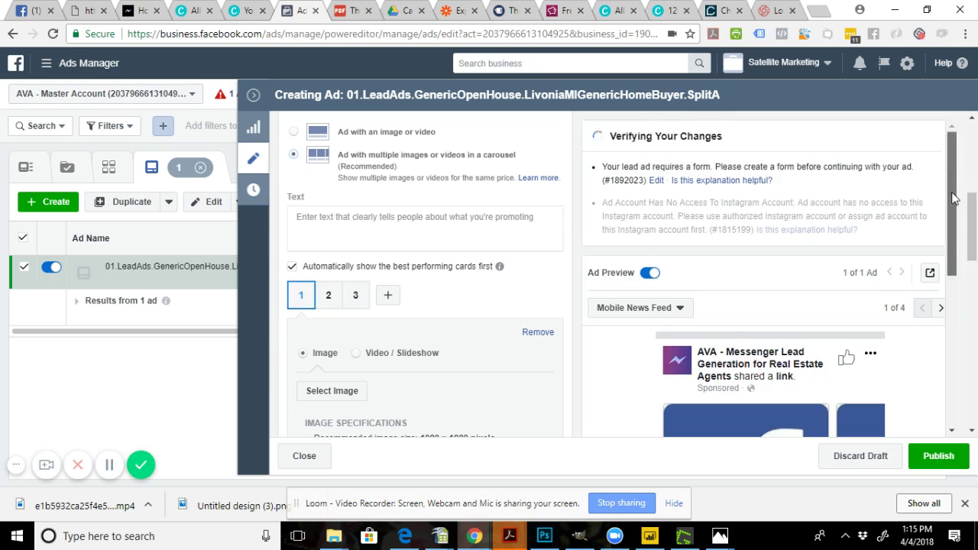
mouse_move(960, 206)
left_mouse_down()
mouse_move(946, 344)
mouse_move(944, 229)
mouse_move(973, 221)
left_mouse_up()
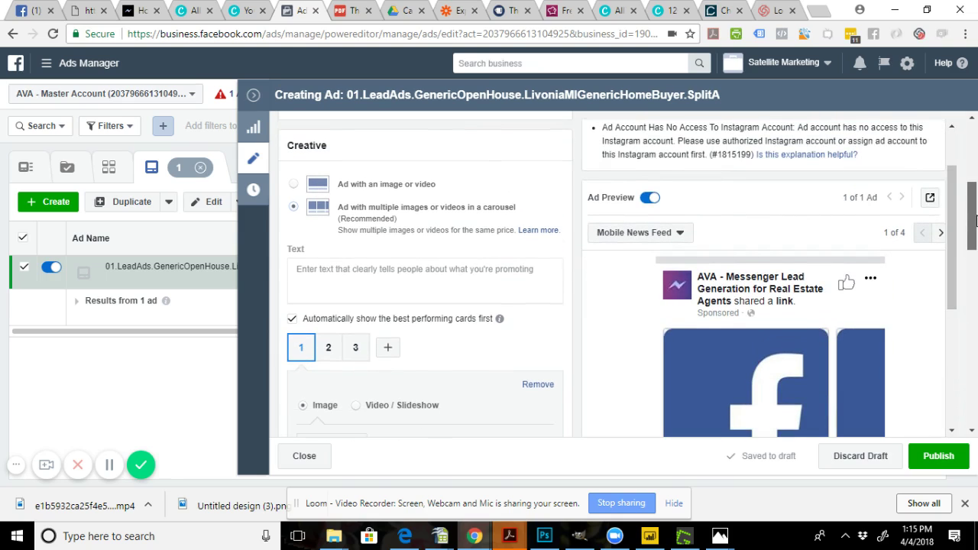
left_click(411, 290)
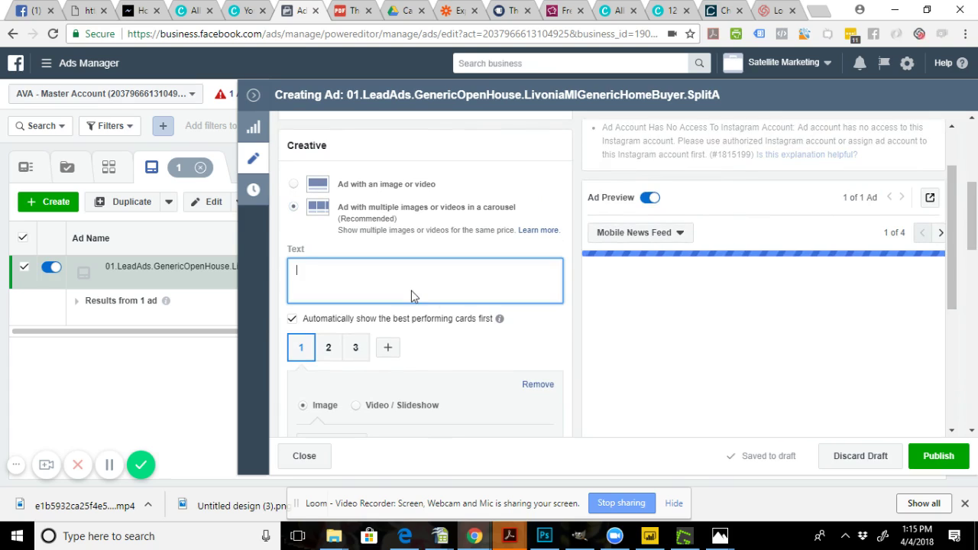
Step: Open Facebook Business Settings in a new browser tab and go from there to Ads Manager
left_click(818, 12)
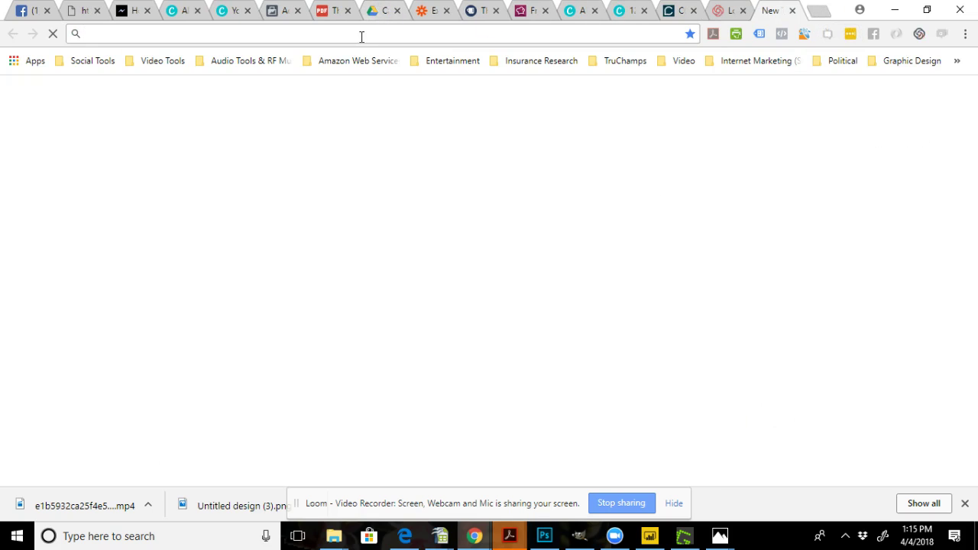
type("busine")
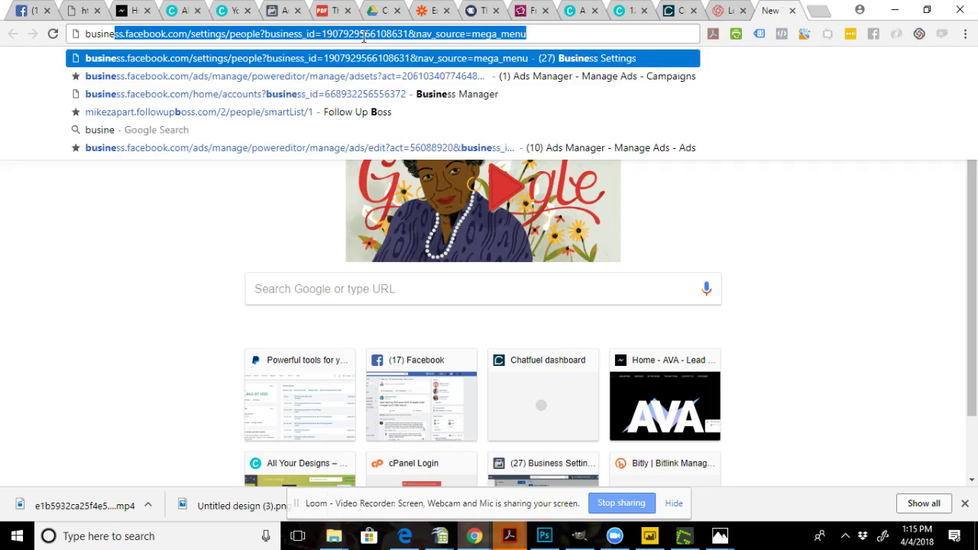
type("s")
key("Return")
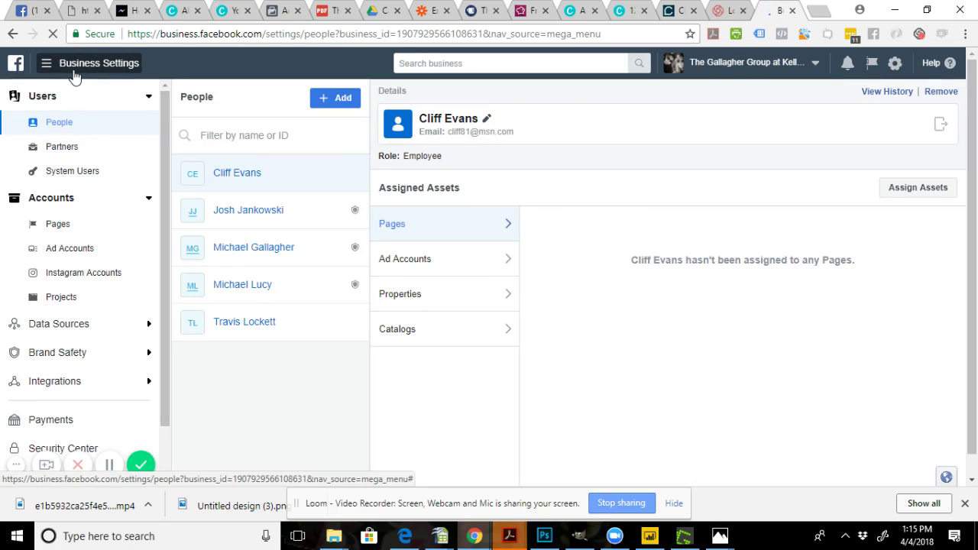
left_click(65, 67)
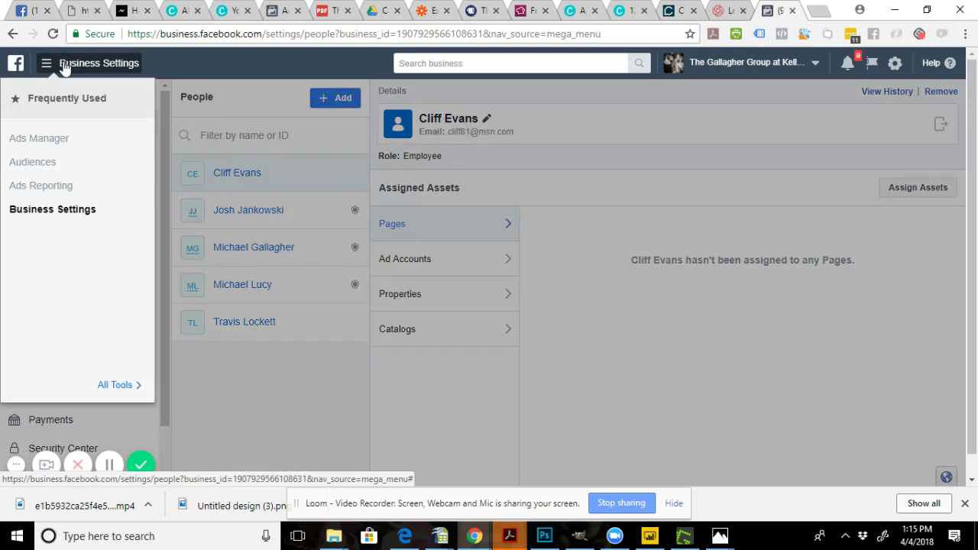
left_click(35, 140)
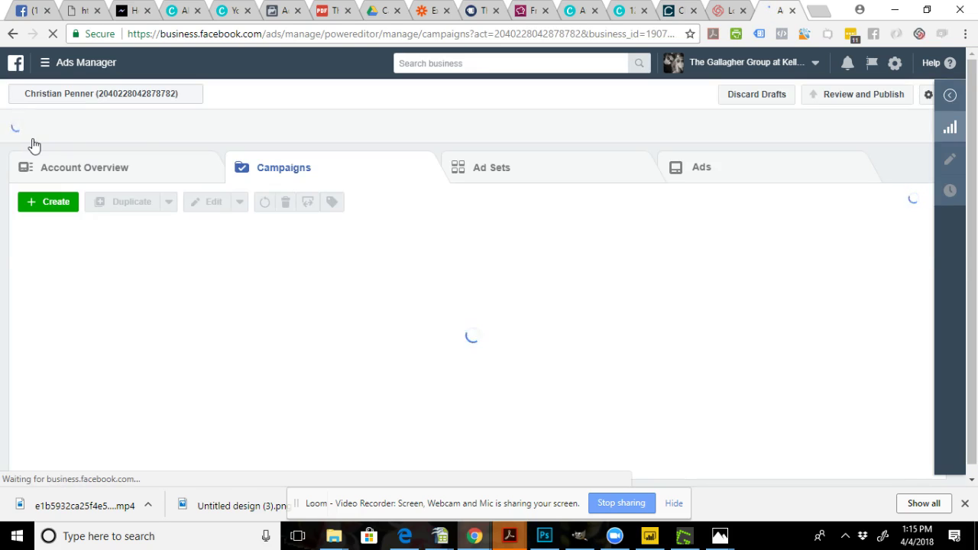
Step: Search the ad accounts for "market", switch to the personal Market Houston account, and show its ads
left_click(103, 94)
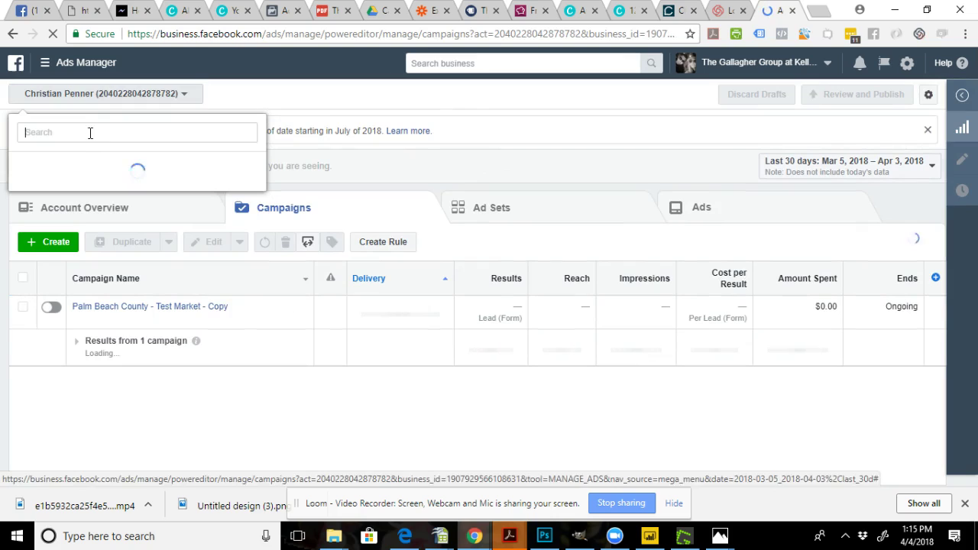
type("market")
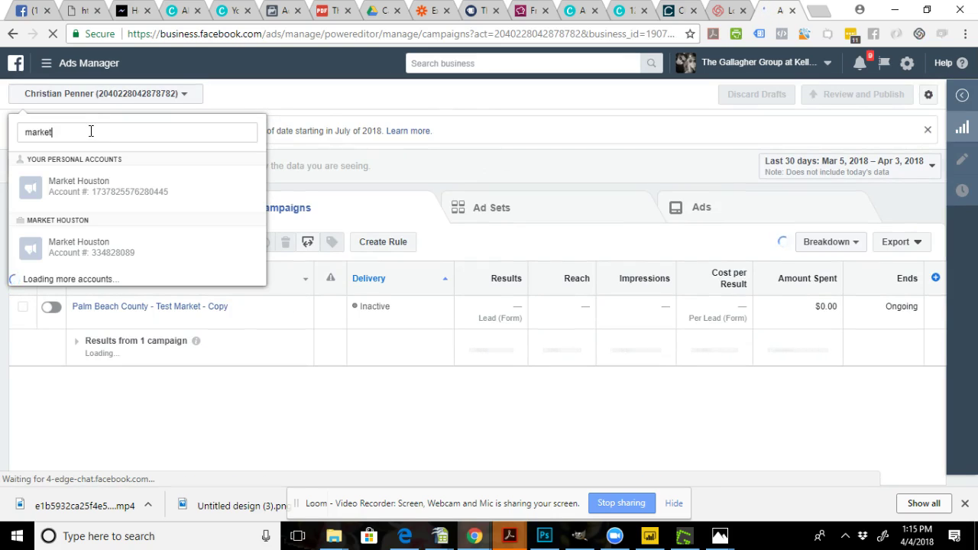
left_click(79, 187)
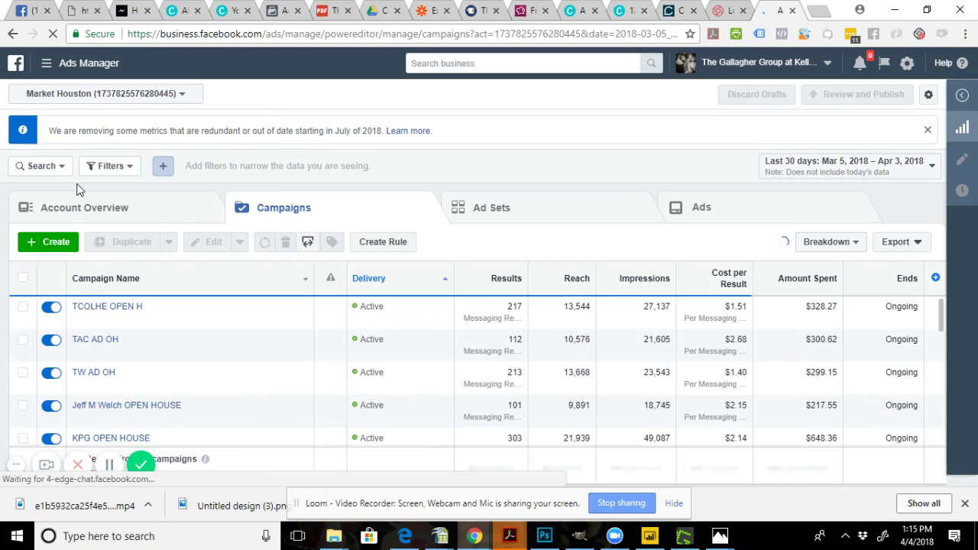
left_click(700, 210)
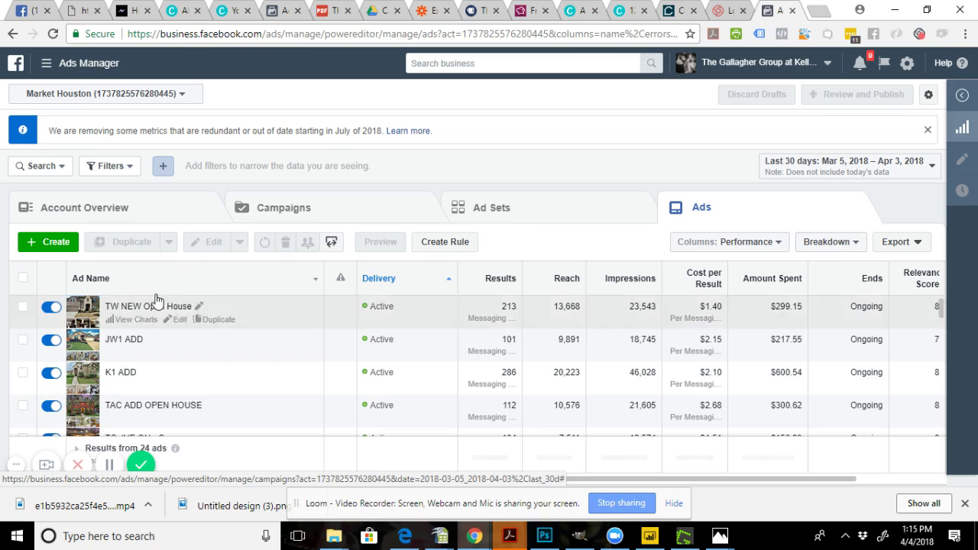
Step: Copy the full text of the TW NEW Open House ad and paste it into the SplitA ad's text
left_click(178, 322)
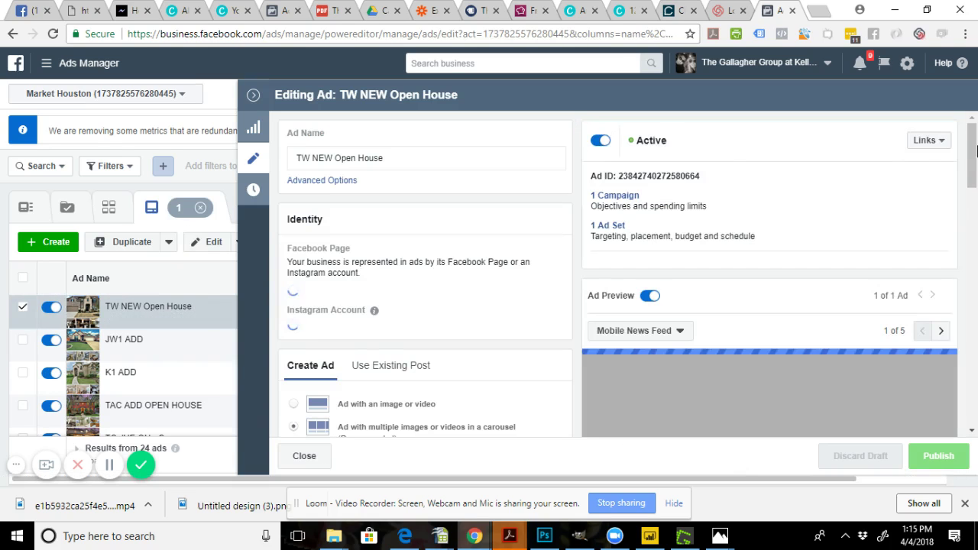
left_click_drag(976, 149, 975, 246)
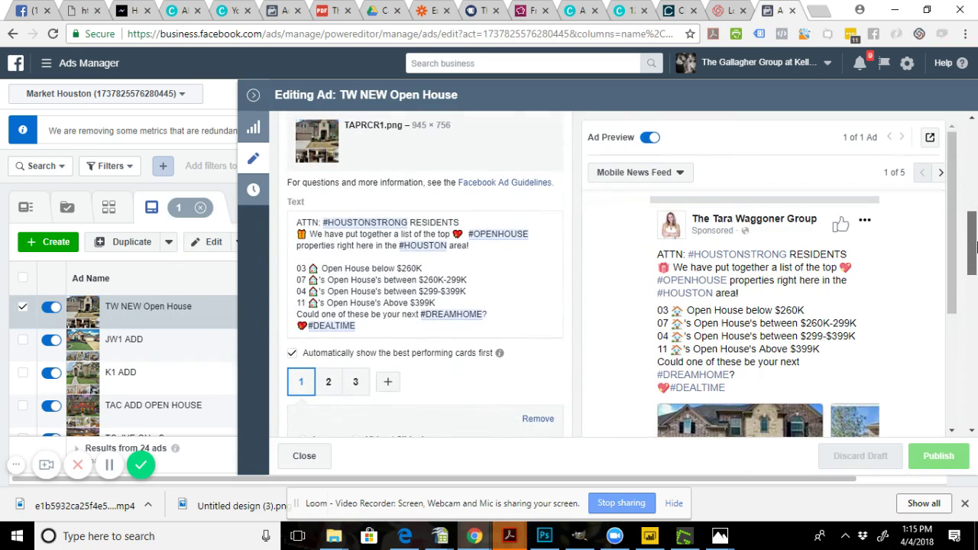
left_click_drag(363, 325, 290, 214)
key("ctrl+c")
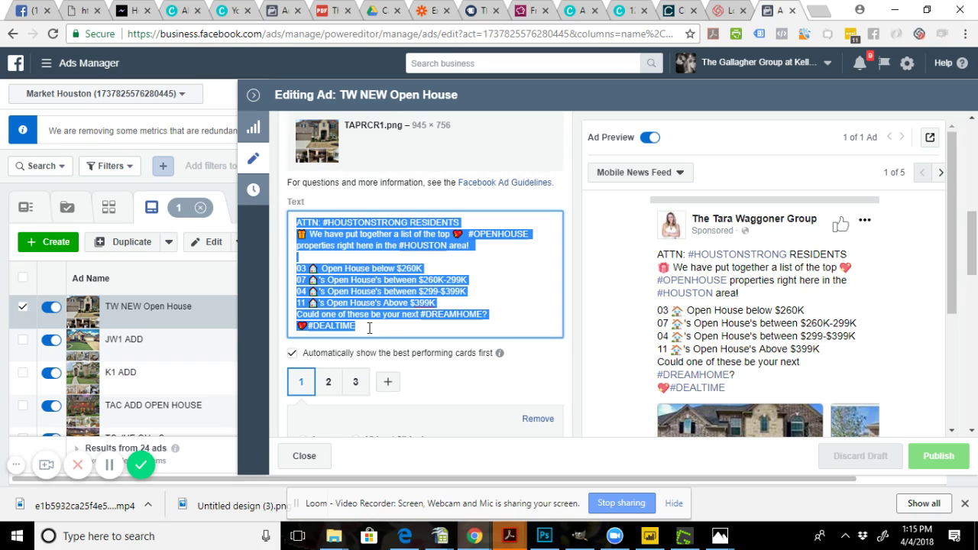
left_click(276, 10)
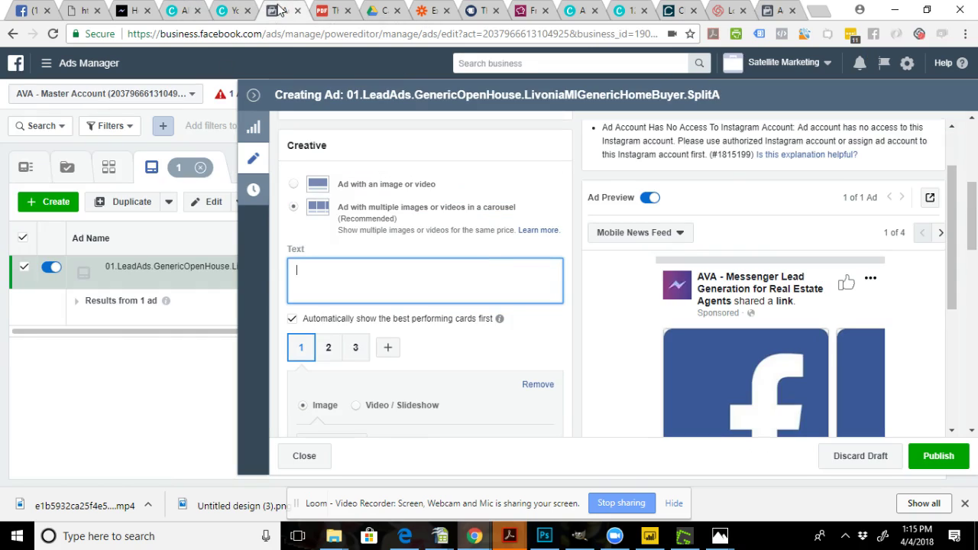
key("ctrl+v")
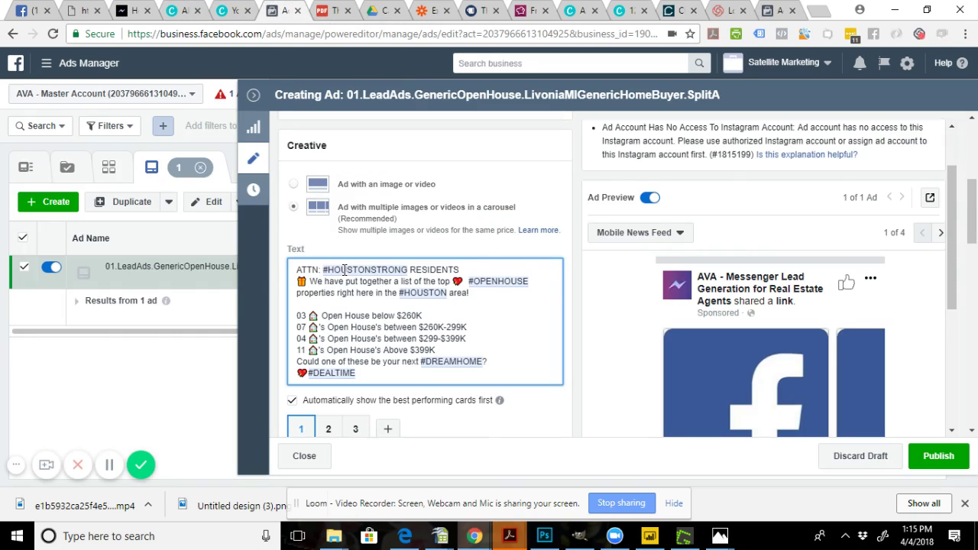
Step: Replace the hashtag in the ad text's opening with #LIVONIA, add a comma after RESIDENTS, and join the next line to it
left_click_drag(329, 269, 404, 269)
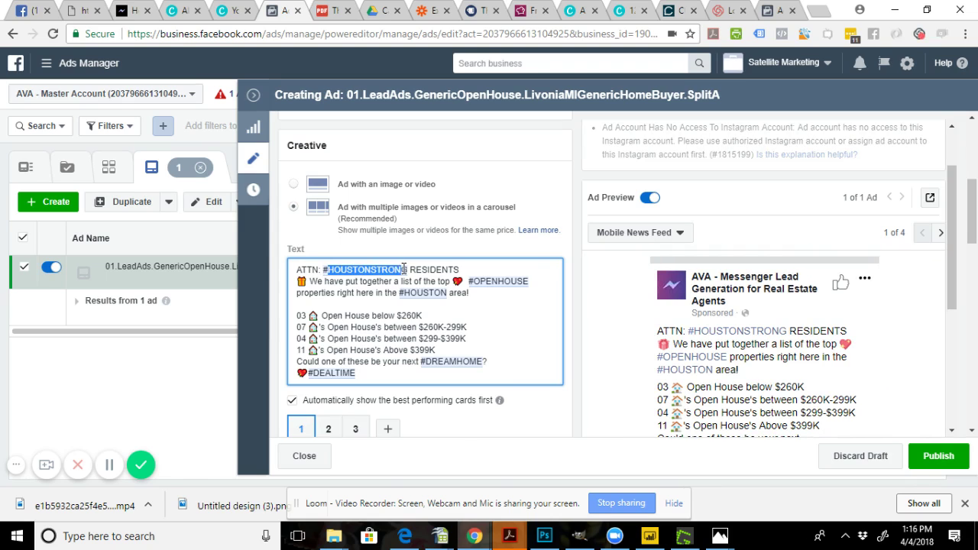
key("BackSpace")
type("Liv")
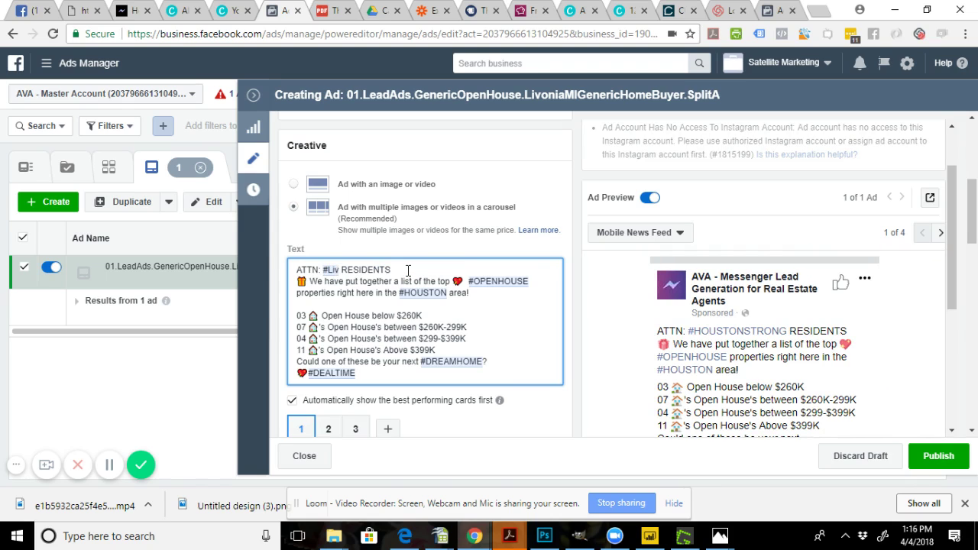
key("BackSpace")
key("BackSpace")
key("BackSpace")
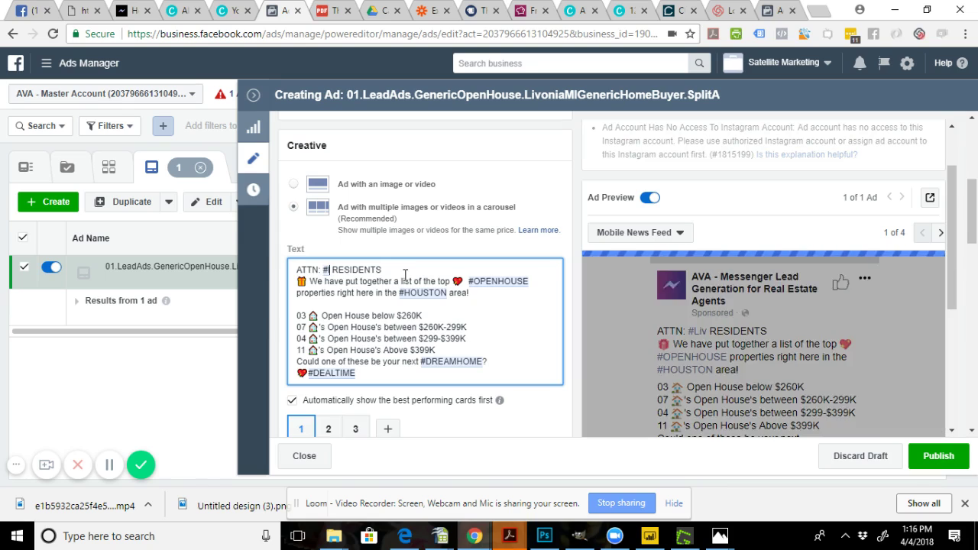
type("L")
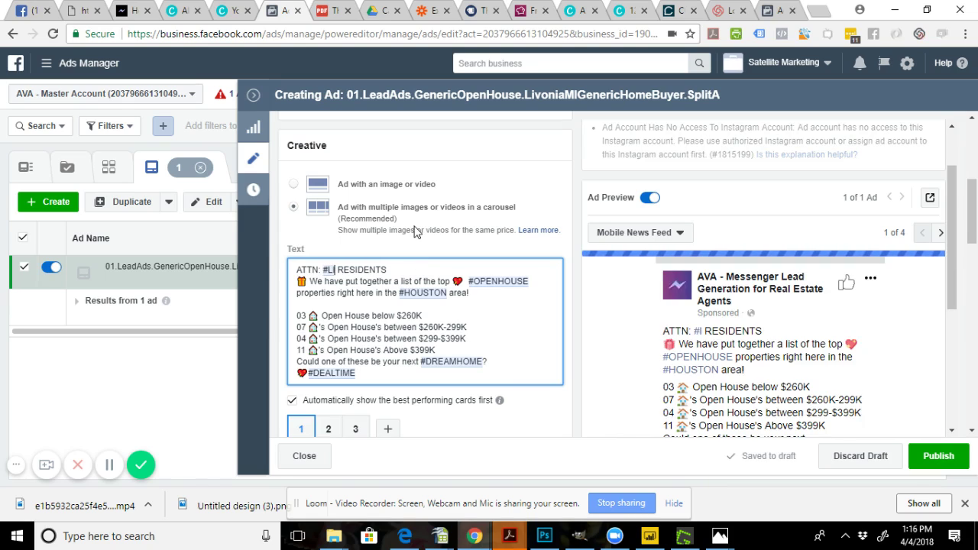
type("IVONIA")
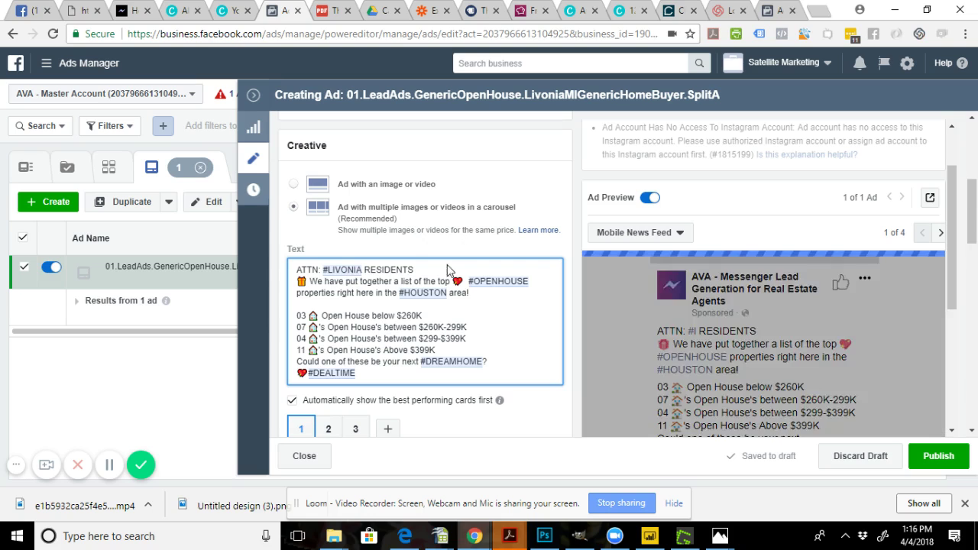
left_click(430, 273)
key("Delete")
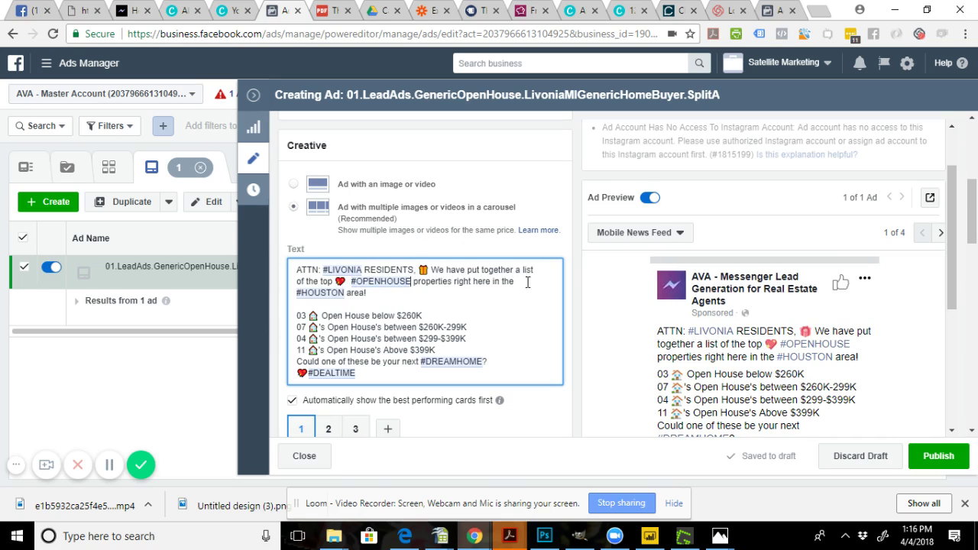
Step: Replace "the #HOUSTON area" in the ad text with "#Livonia, just f or you", keeping the exclamation mark
left_click_drag(345, 292, 293, 294)
key("BackSpace")
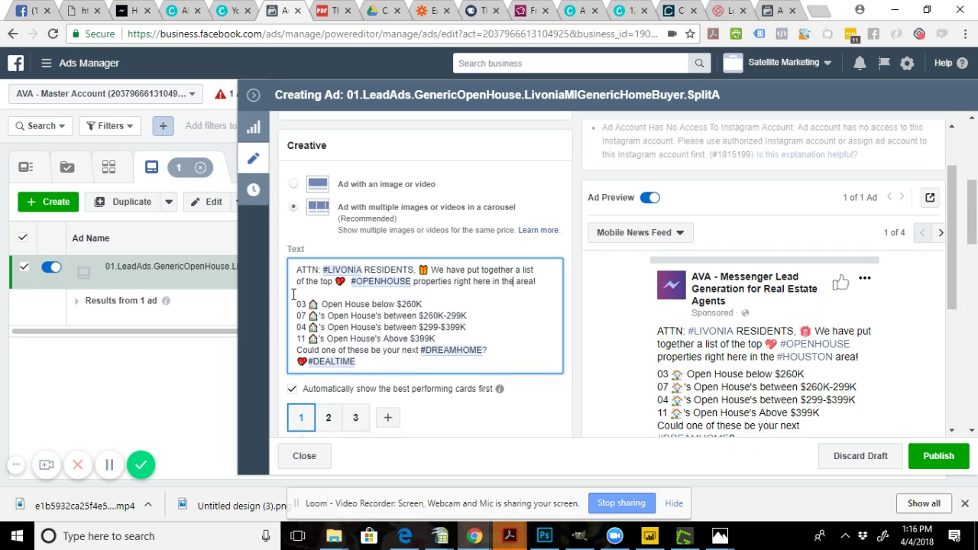
key("BackSpace")
key("BackSpace")
key("BackSpace")
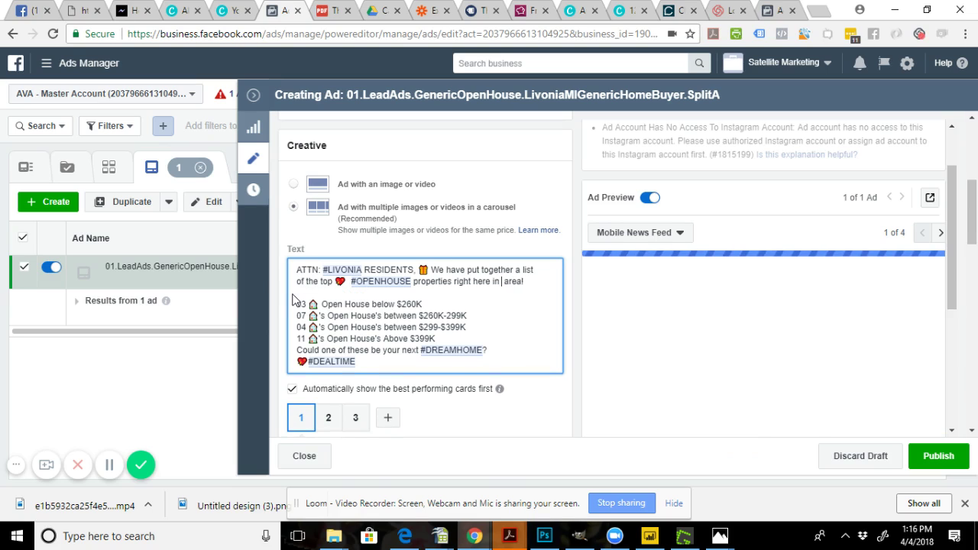
type("fAC")
key("BackSpace")
key("BackSpace")
key("BackSpace")
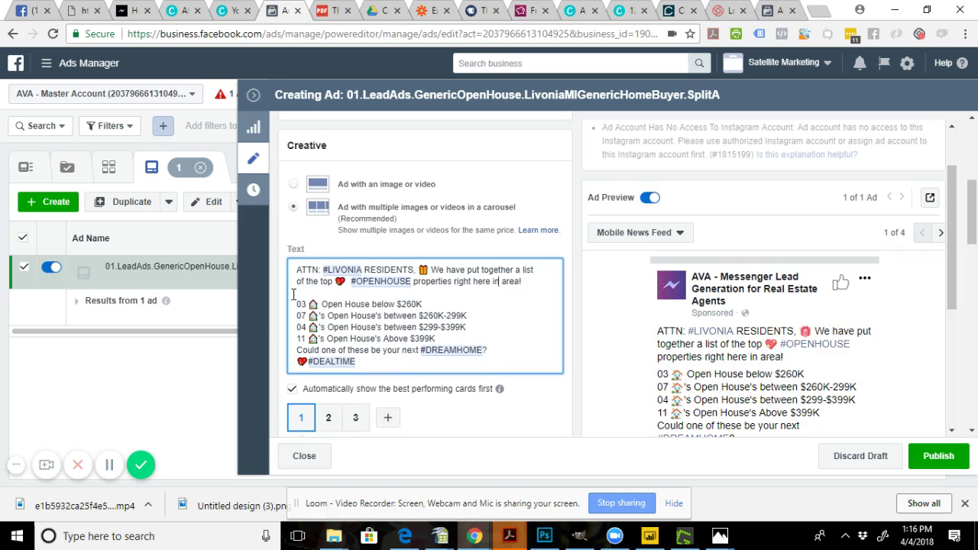
type("#LIV")
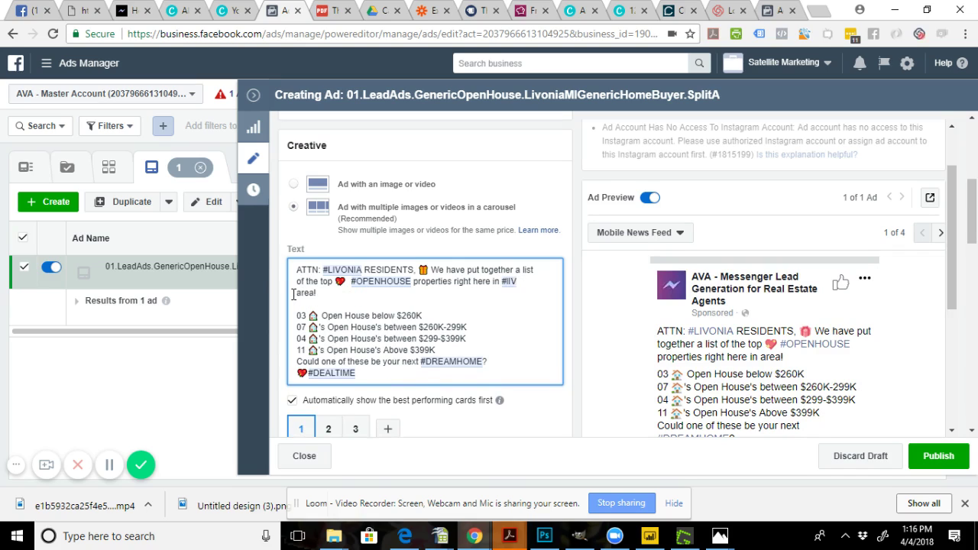
key("BackSpace")
key("BackSpace")
key("BackSpace")
key("BackSpace")
type("#Lo")
key("BackSpace")
type("ivn")
key("BackSpace")
type("onia,")
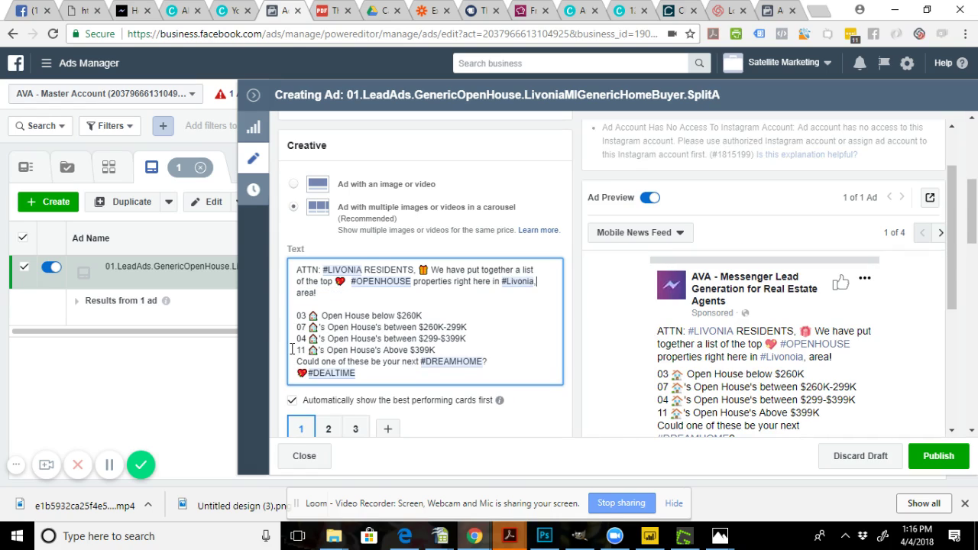
type(" just f or you")
Step: Delete the price-range list and #DREAMHOME line, join #DEALTIME to the preceding text, and remove the extra space before #OPENHOUSE
left_click(361, 375)
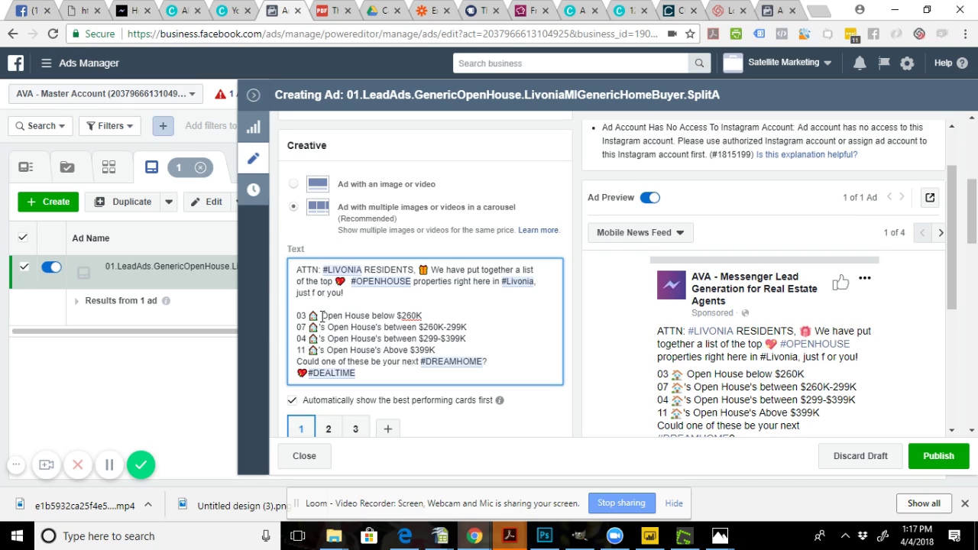
left_click_drag(500, 362, 290, 314)
key("BackSpace")
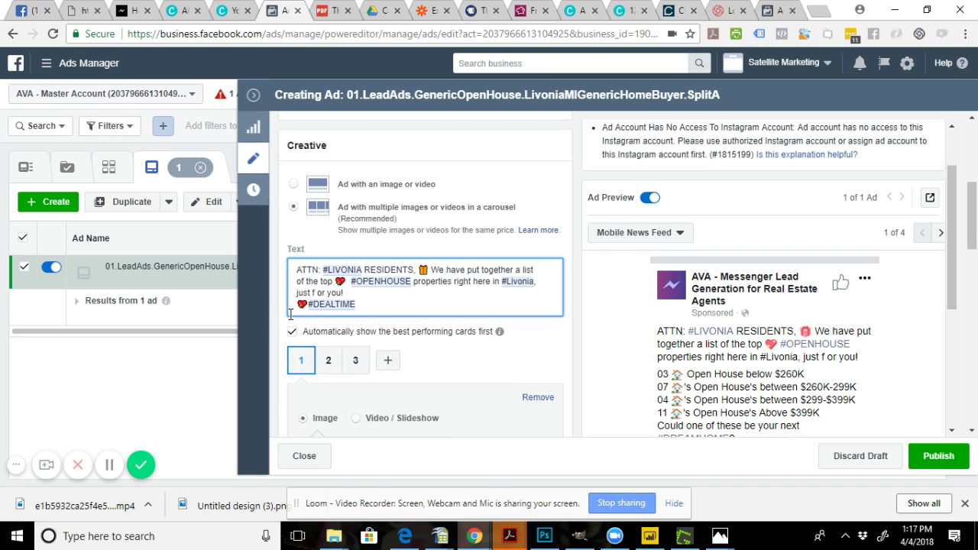
key("BackSpace")
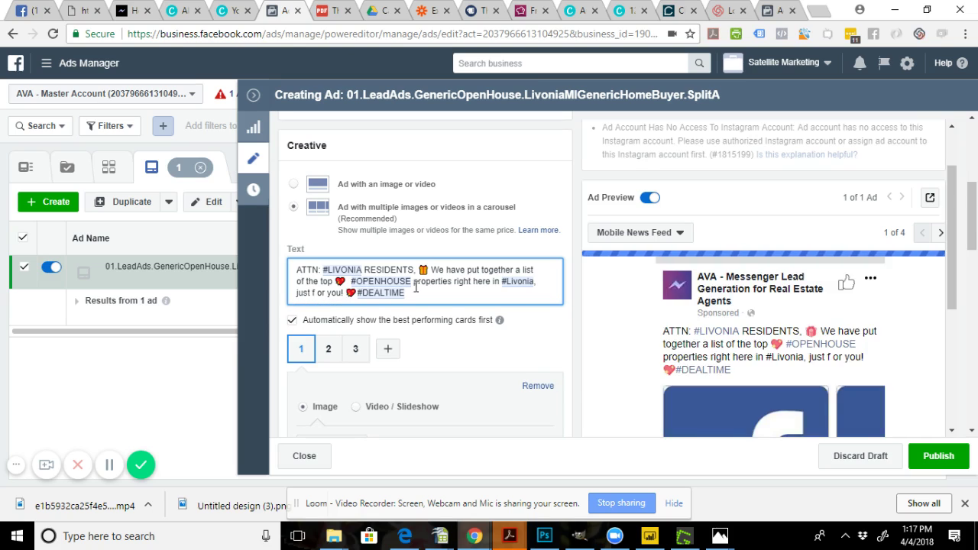
left_click(351, 279)
key("BackSpace")
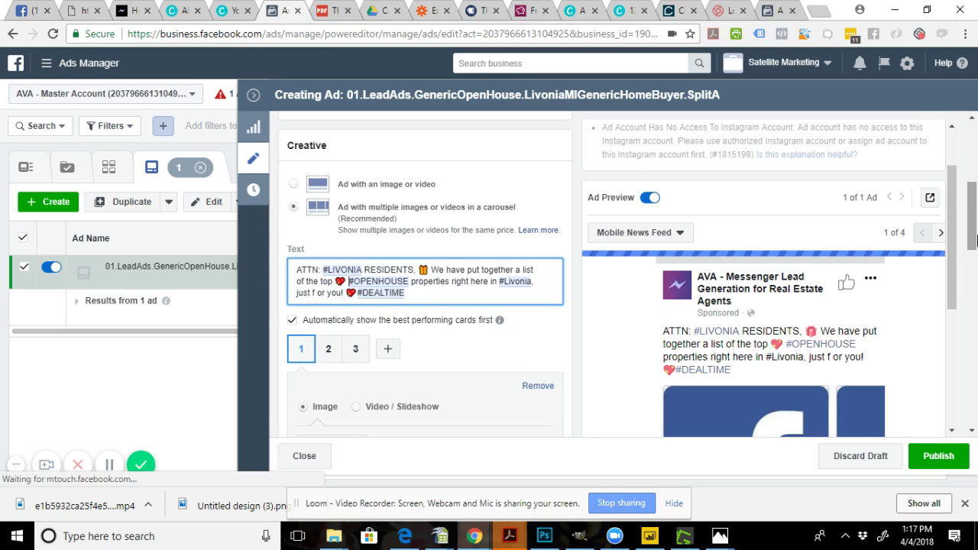
Step: Go to the first carousel card's image settings and dismiss the two website notifications covering the ad editor
right_click(973, 220)
left_click(975, 222)
scroll(974, 222, "down", 2)
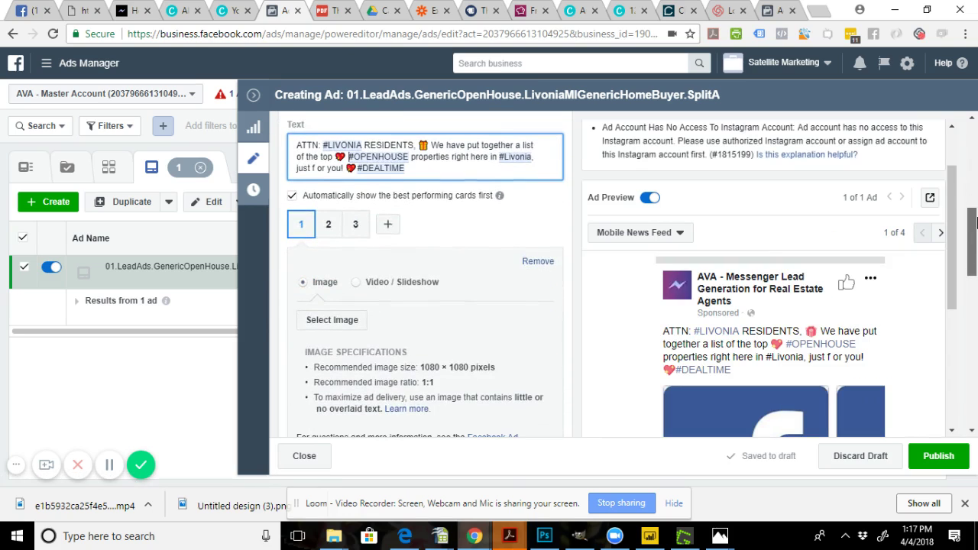
scroll(973, 230, "down", 1)
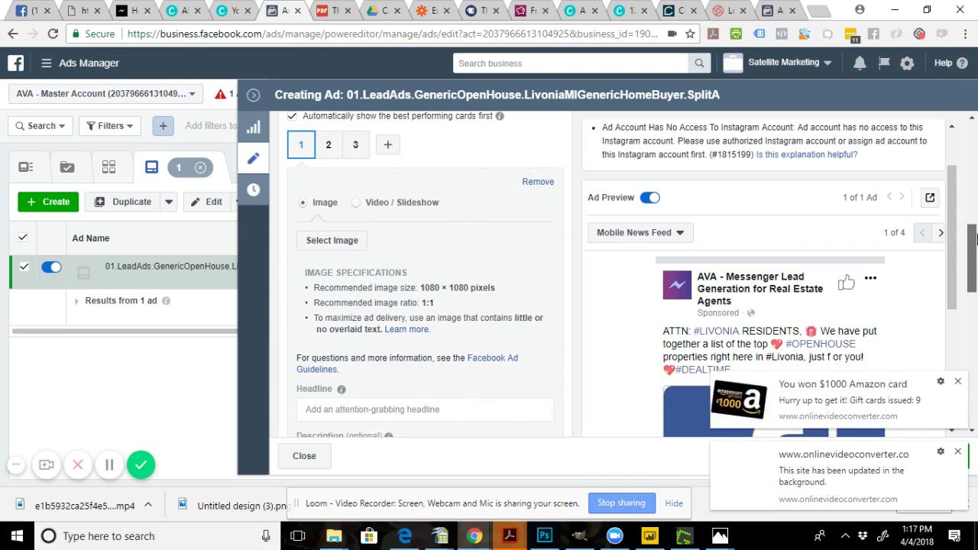
left_click(957, 452)
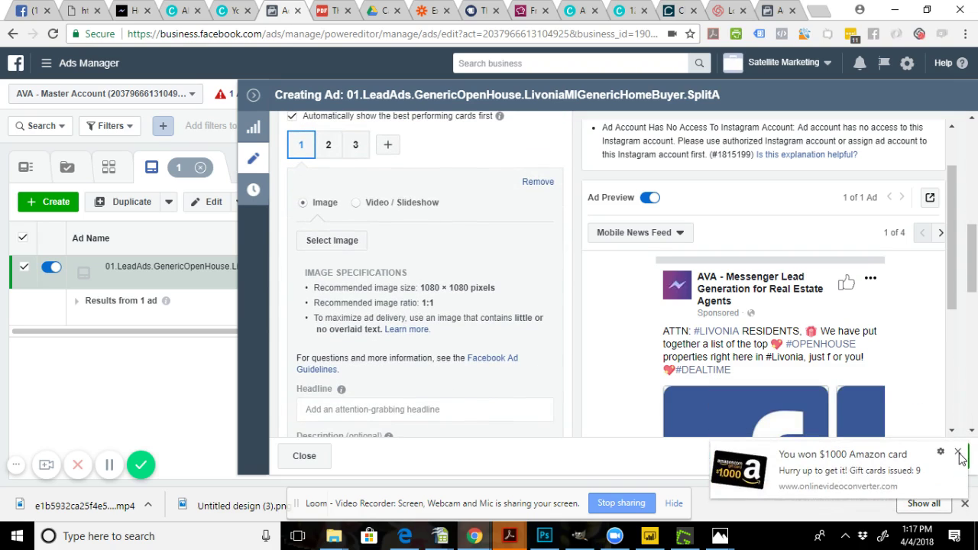
left_click(957, 452)
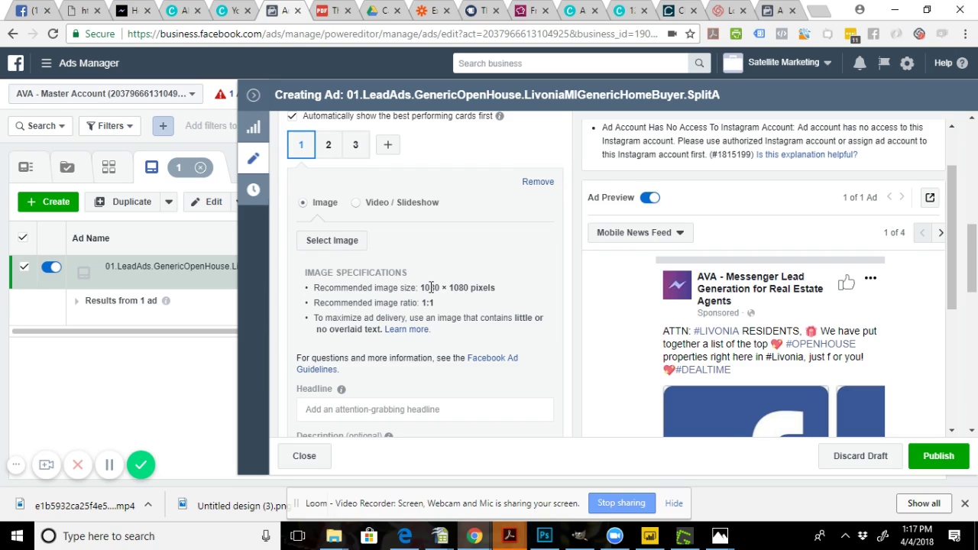
Step: Upload image 1 from the third subfolder of New folder (3) in Downloads and use it for the first carousel card
left_click(319, 241)
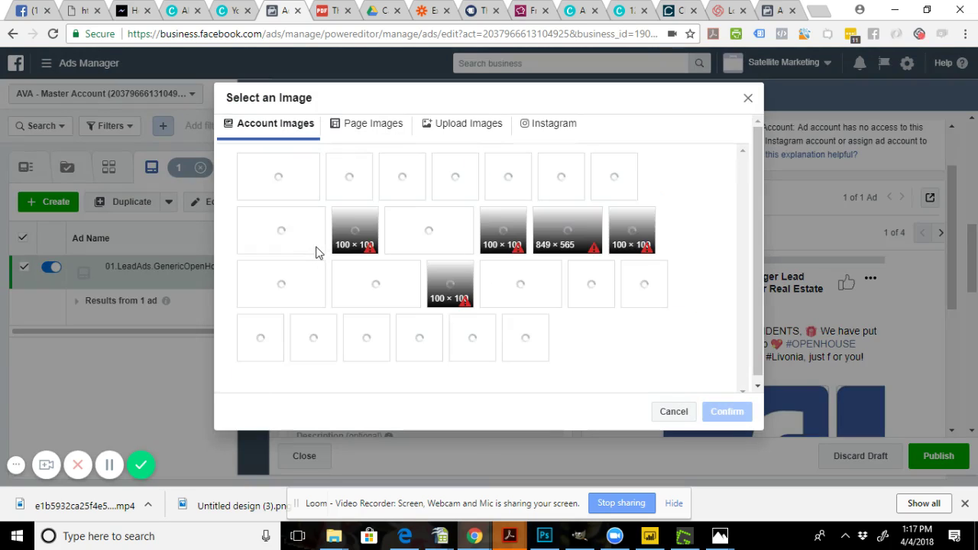
left_click(477, 132)
left_click(449, 279)
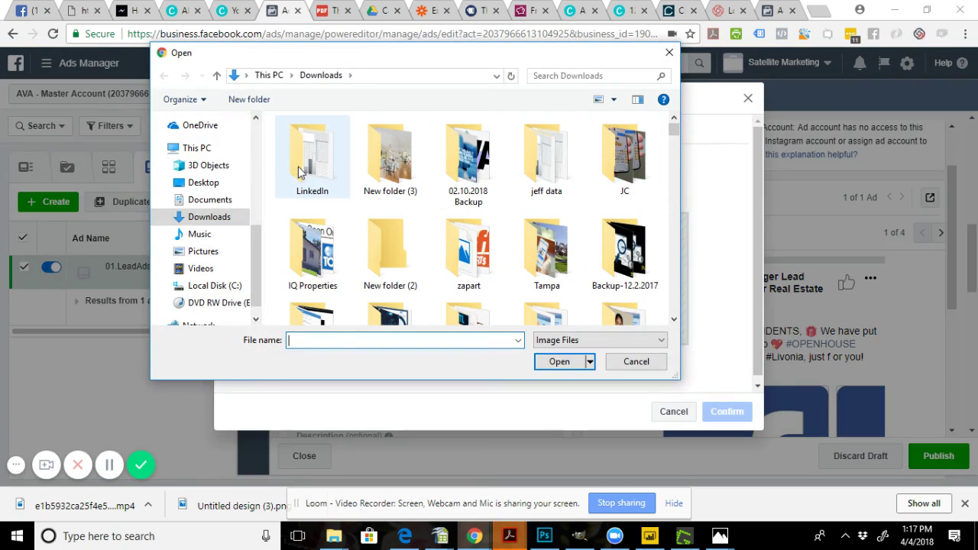
double_click(386, 177)
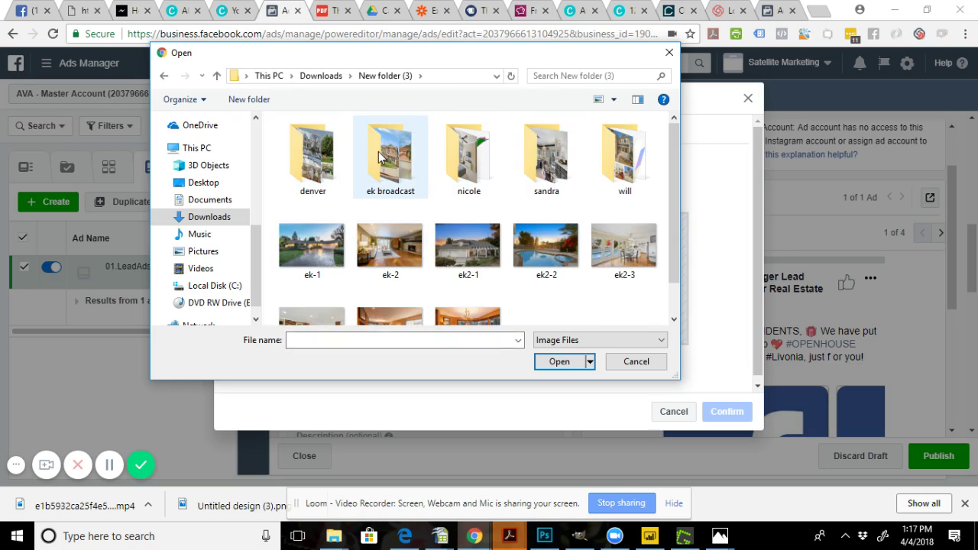
double_click(474, 148)
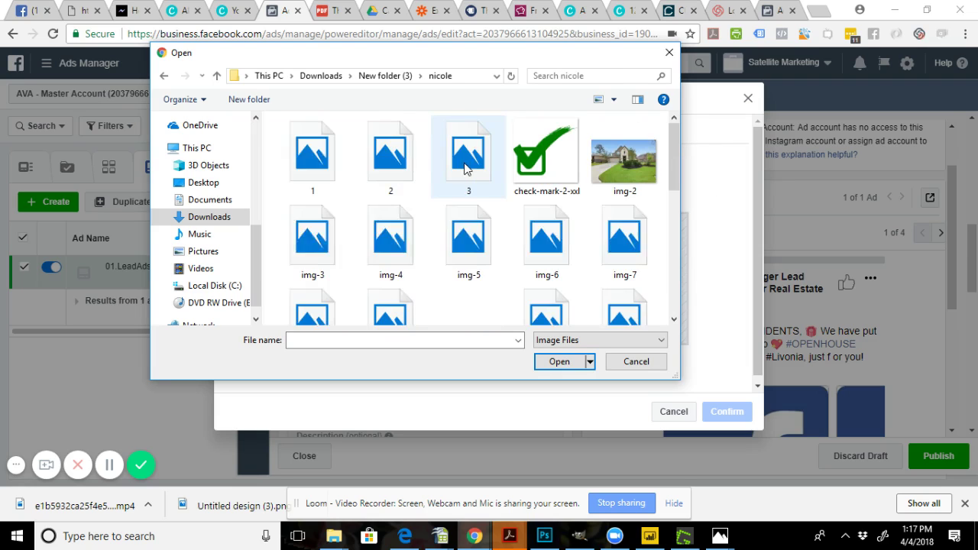
double_click(301, 171)
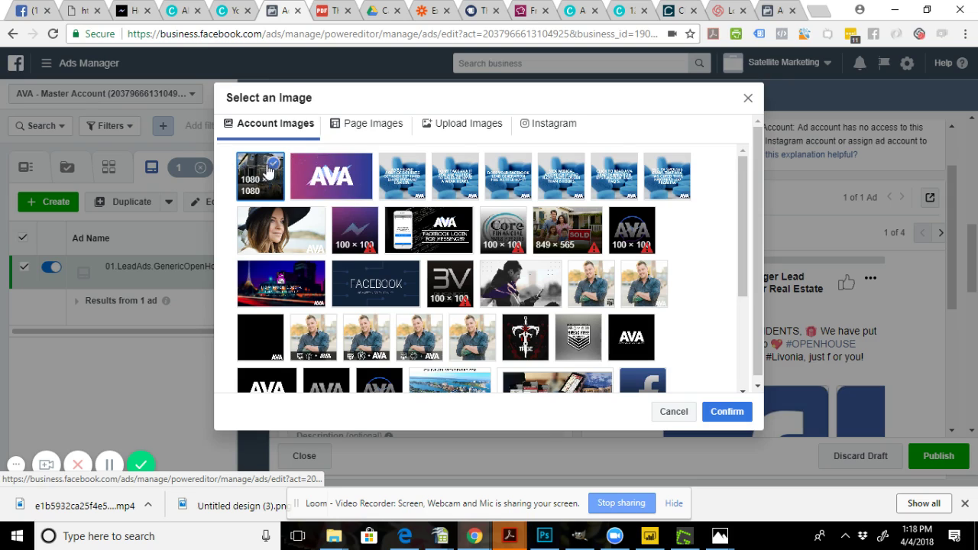
left_click(725, 411)
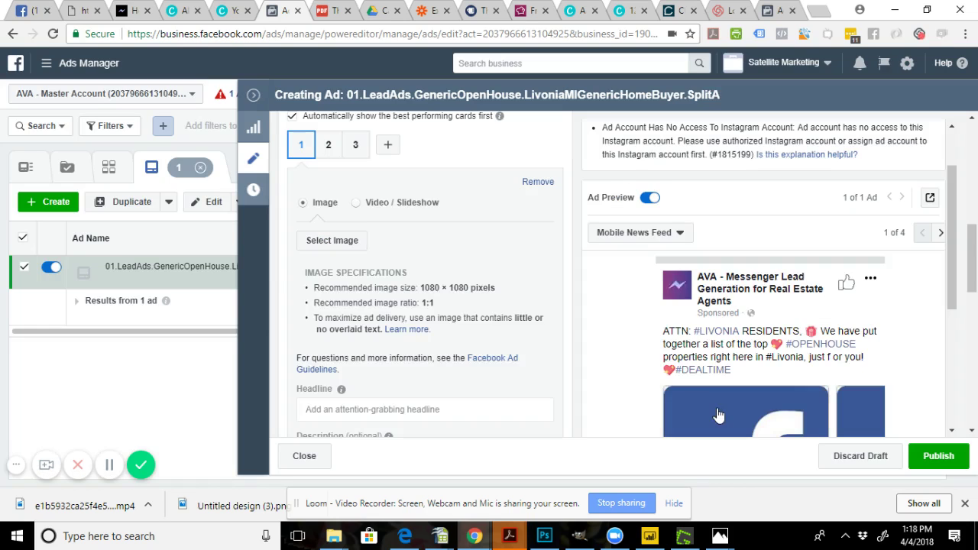
Step: Upload image 2 from the same folder and use it for the second carousel card
left_click(328, 145)
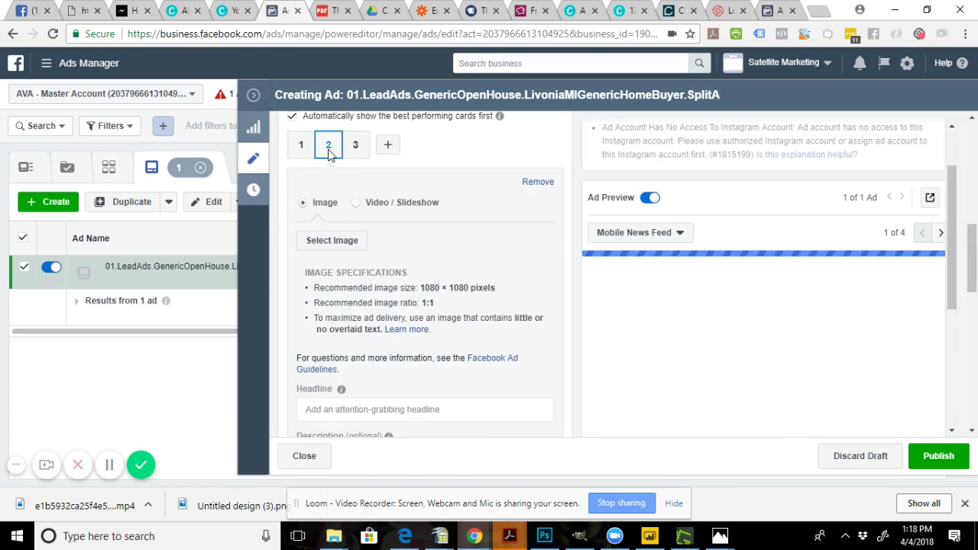
left_click(328, 241)
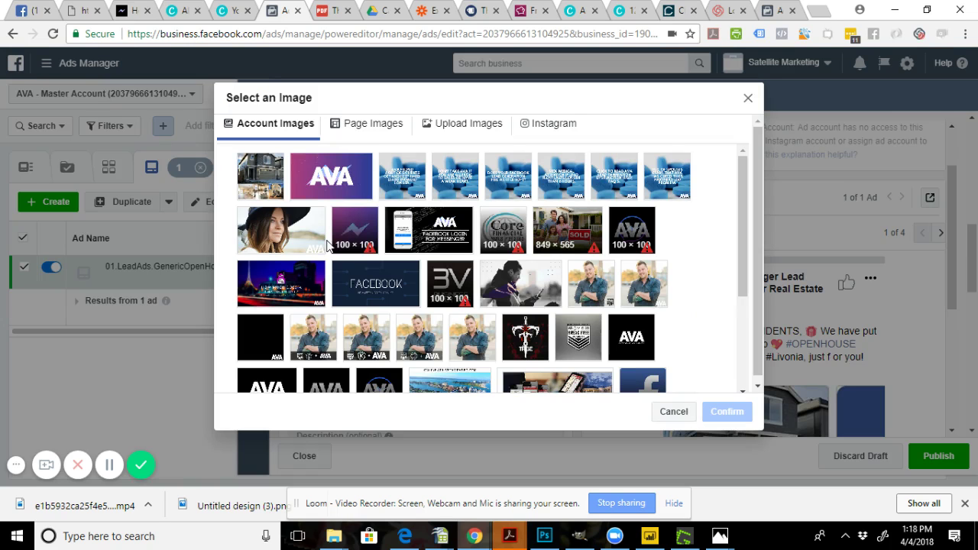
left_click(451, 125)
left_click(450, 274)
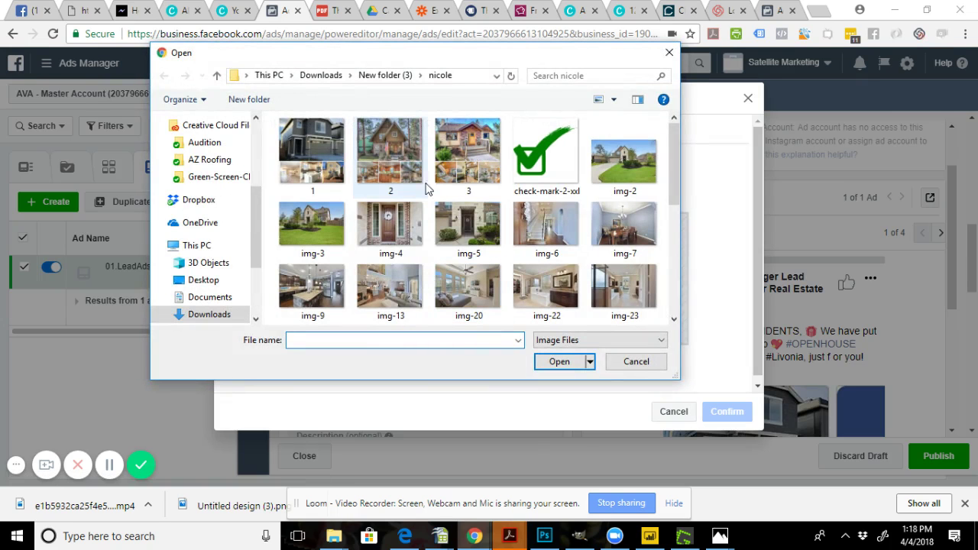
double_click(383, 138)
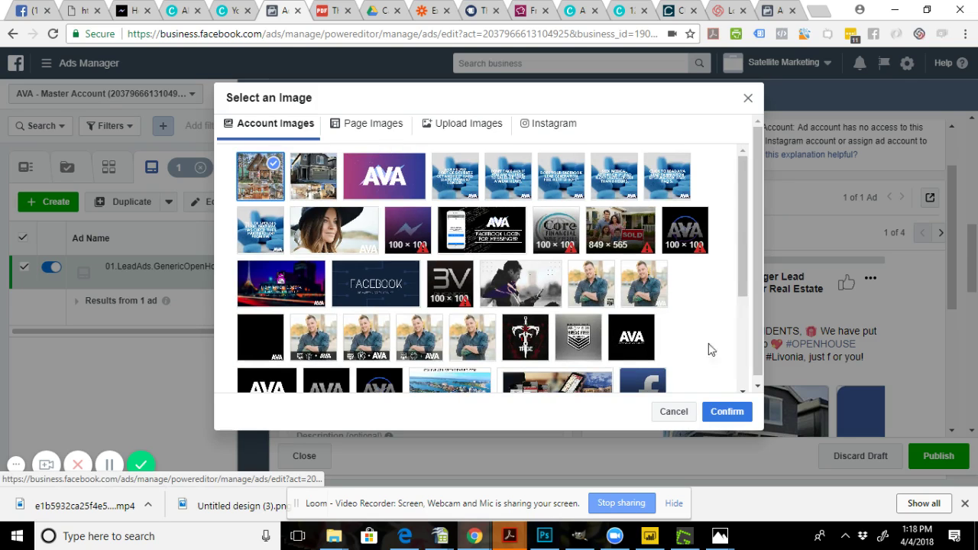
left_click(726, 411)
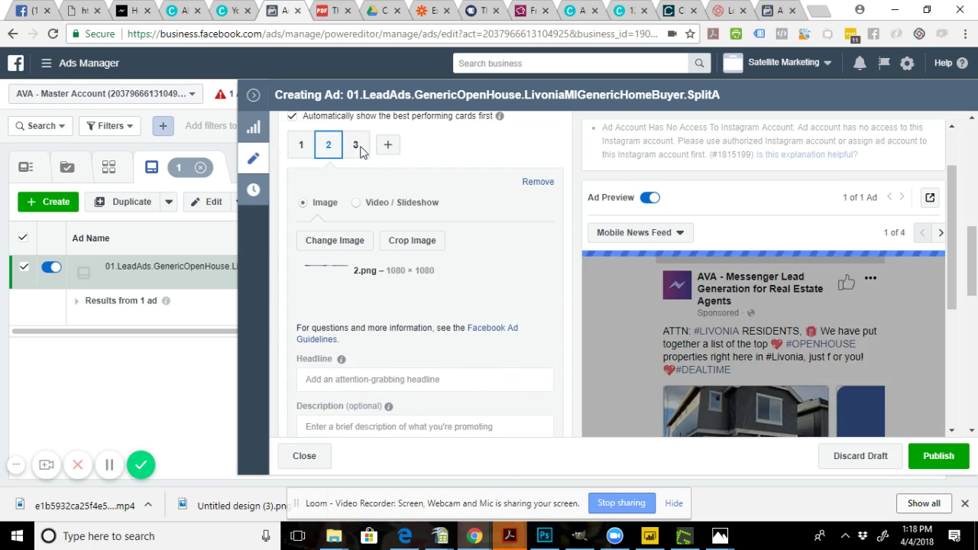
Step: Upload image 3 from the same folder, use it for the third carousel card, and check the ad preview
left_click(356, 145)
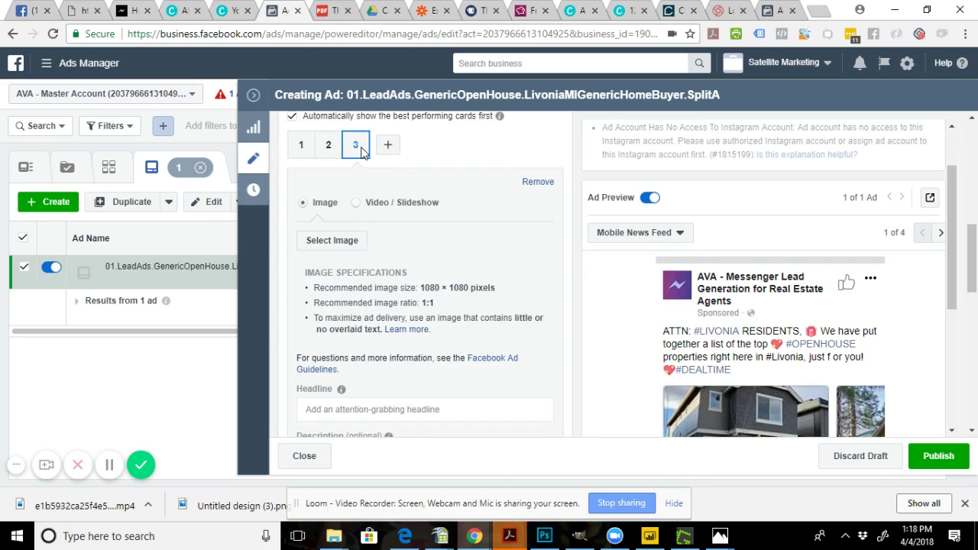
left_click(328, 240)
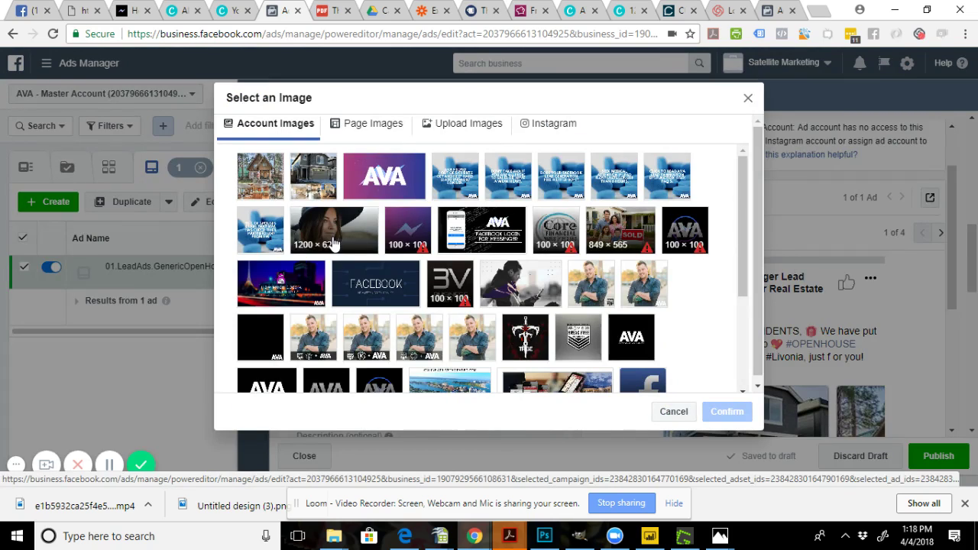
left_click(456, 134)
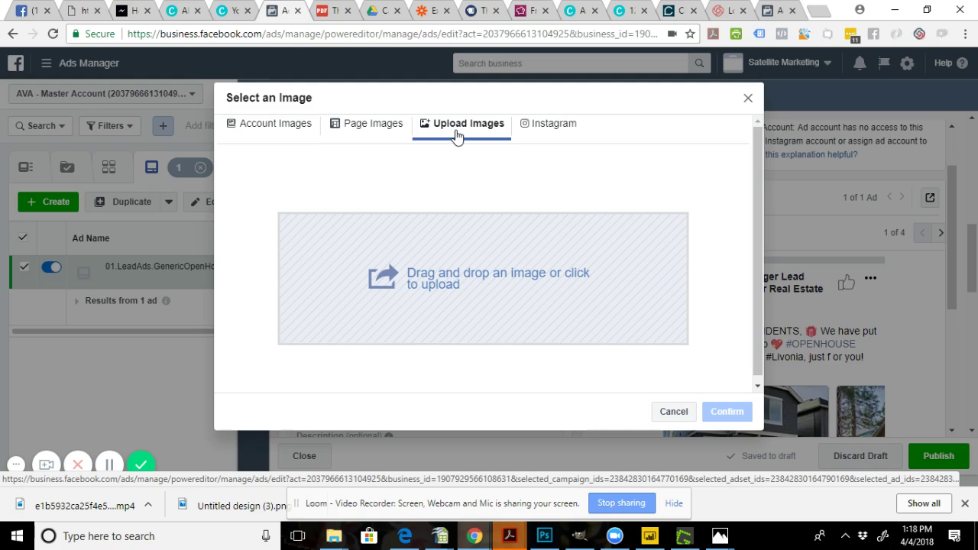
left_click(415, 287)
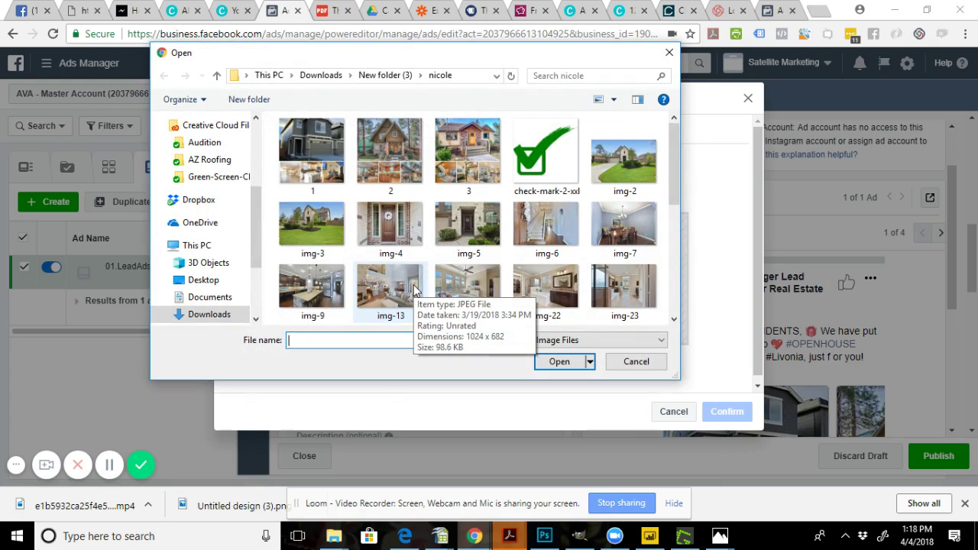
double_click(453, 170)
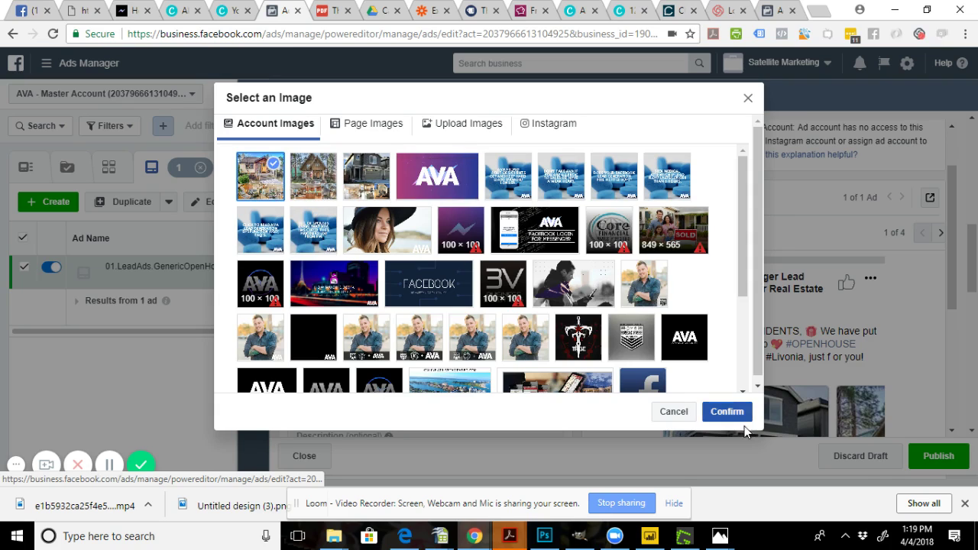
left_click(729, 411)
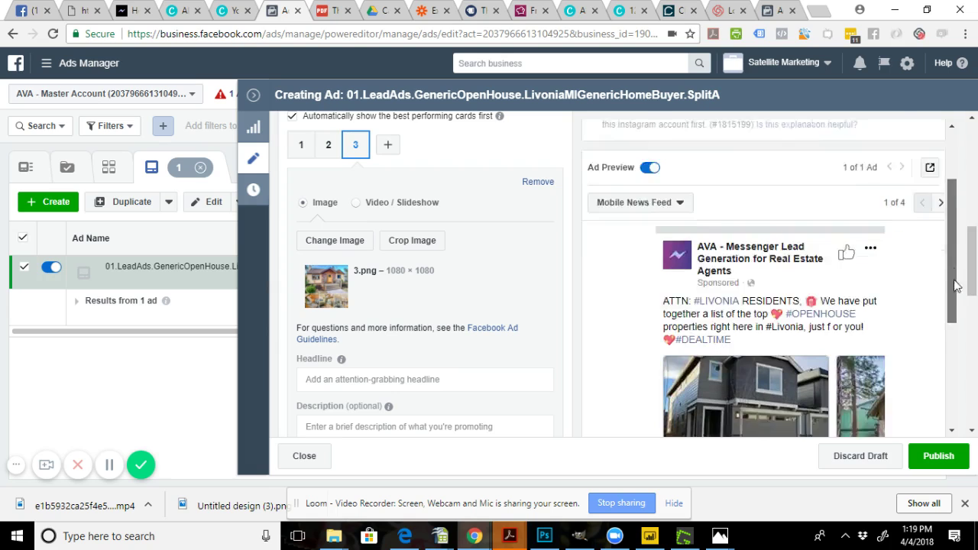
left_click_drag(955, 256, 954, 334)
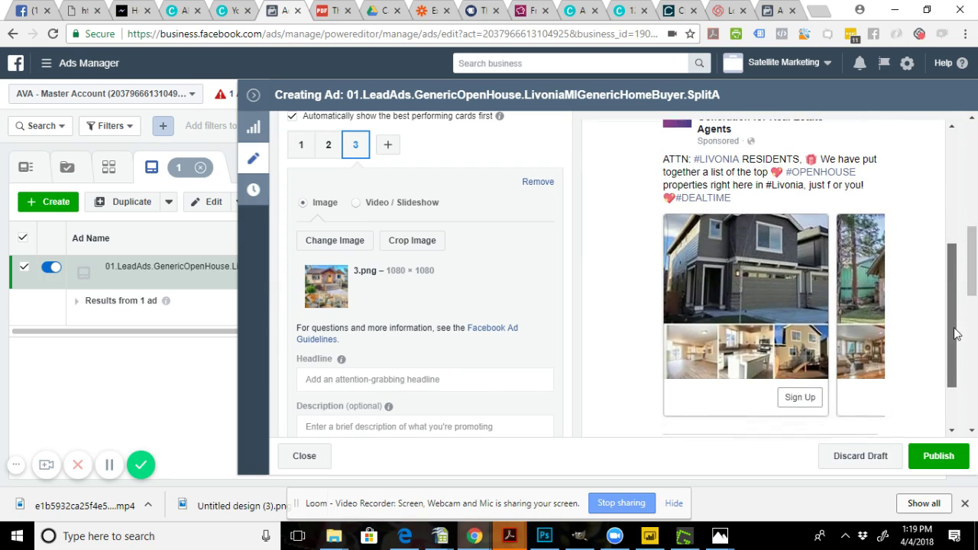
Step: Switch to Canva and create a design with custom dimensions of 1080 by 1080 px
left_click(620, 11)
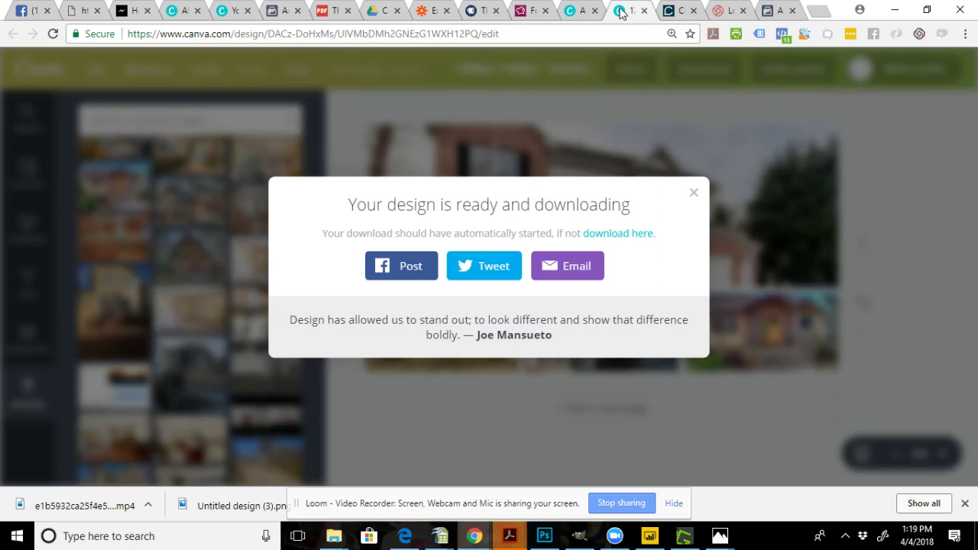
left_click(572, 10)
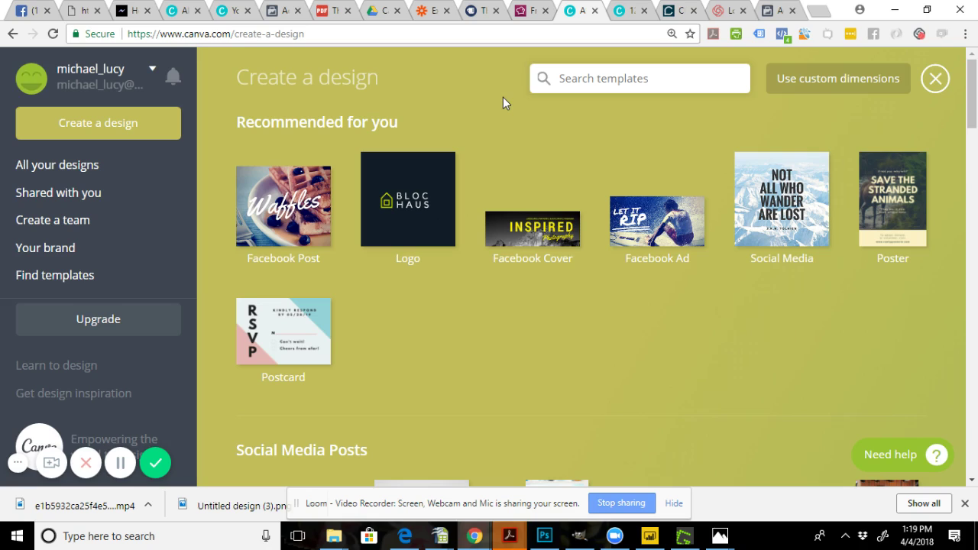
left_click(86, 123)
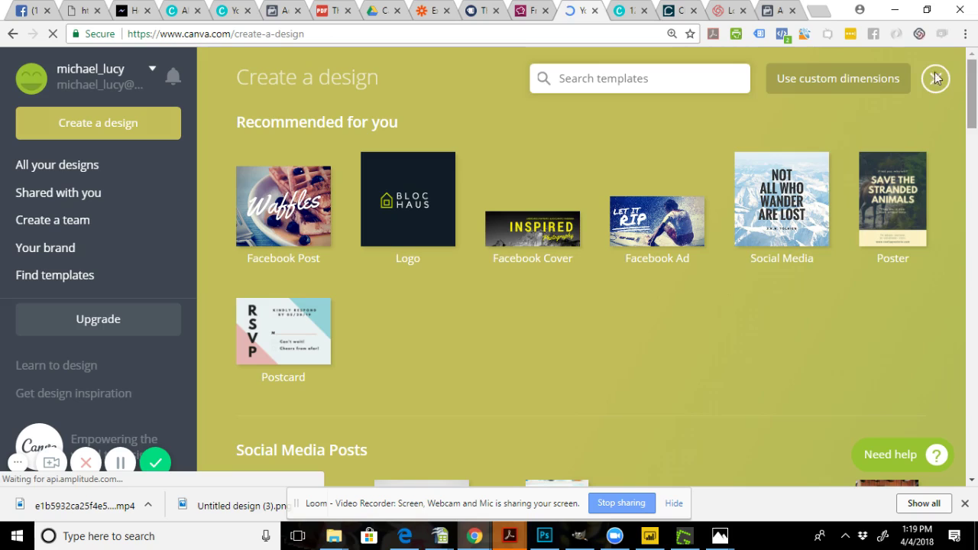
left_click(820, 78)
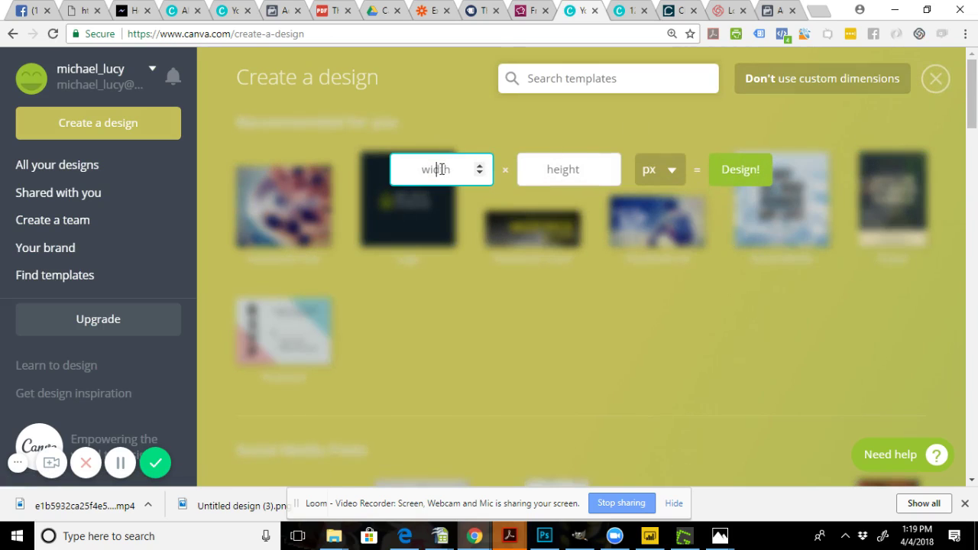
type("1080")
key("Tab")
type("1080")
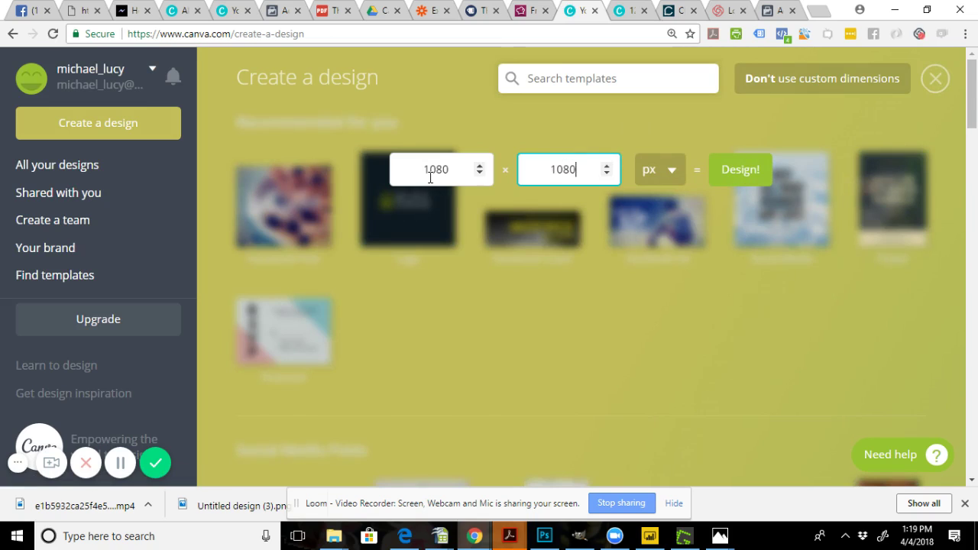
left_click(744, 172)
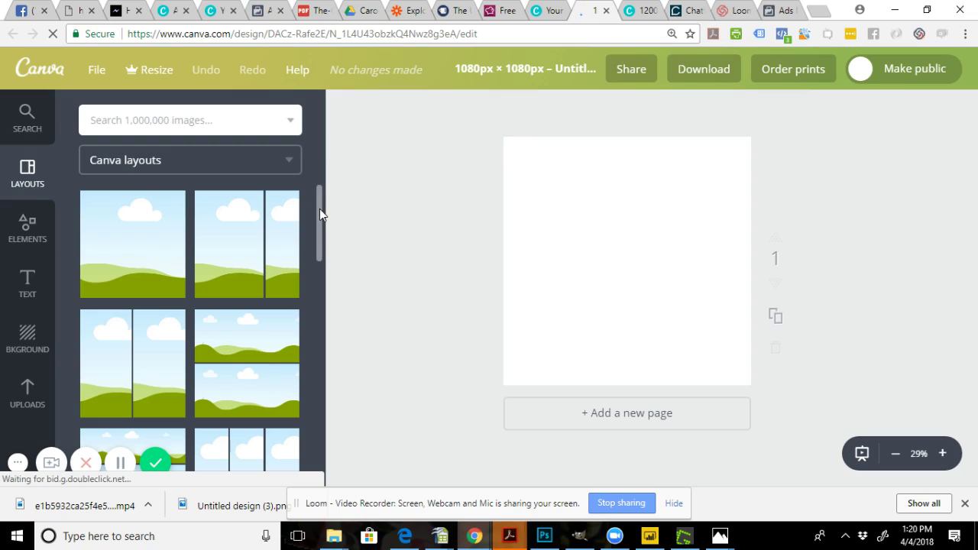
Step: Apply the layout with one large photo above three small ones and fill the large frame with the uploaded stone house exterior
left_click_drag(320, 209, 314, 365)
left_click(116, 284)
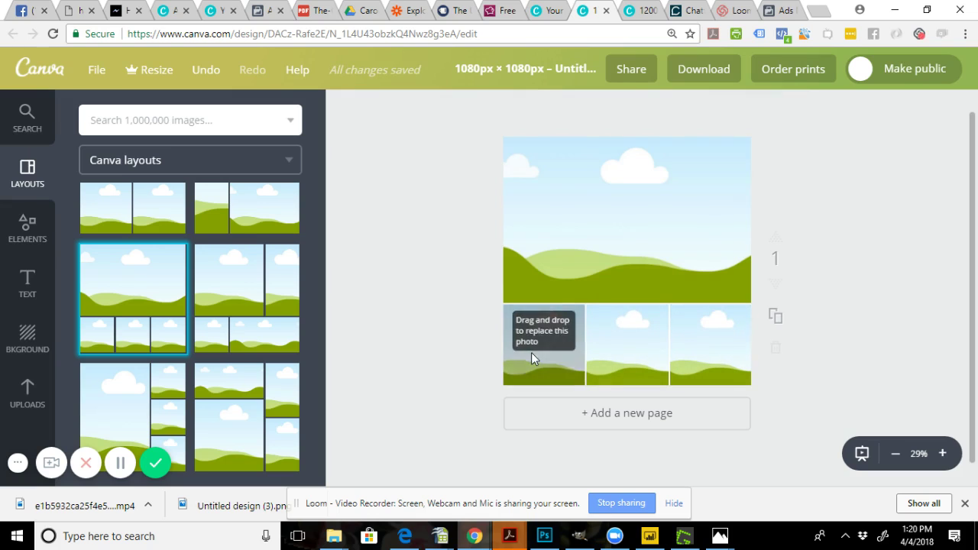
left_click(27, 393)
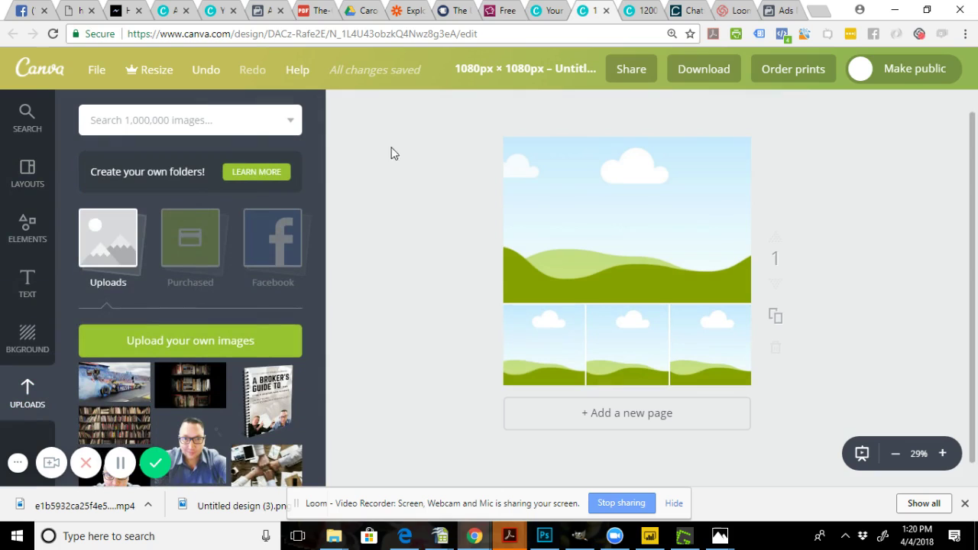
left_click_drag(320, 116, 314, 200)
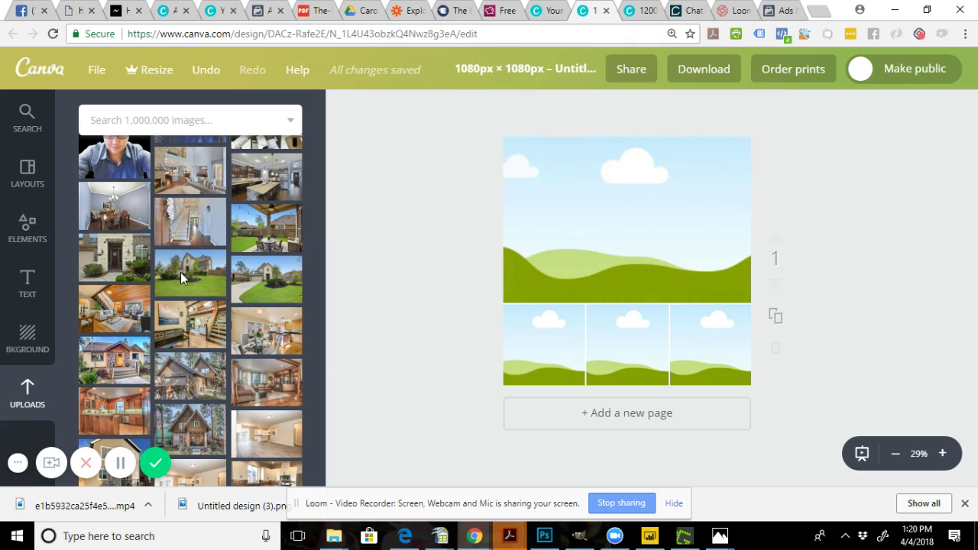
left_click_drag(180, 272, 588, 207)
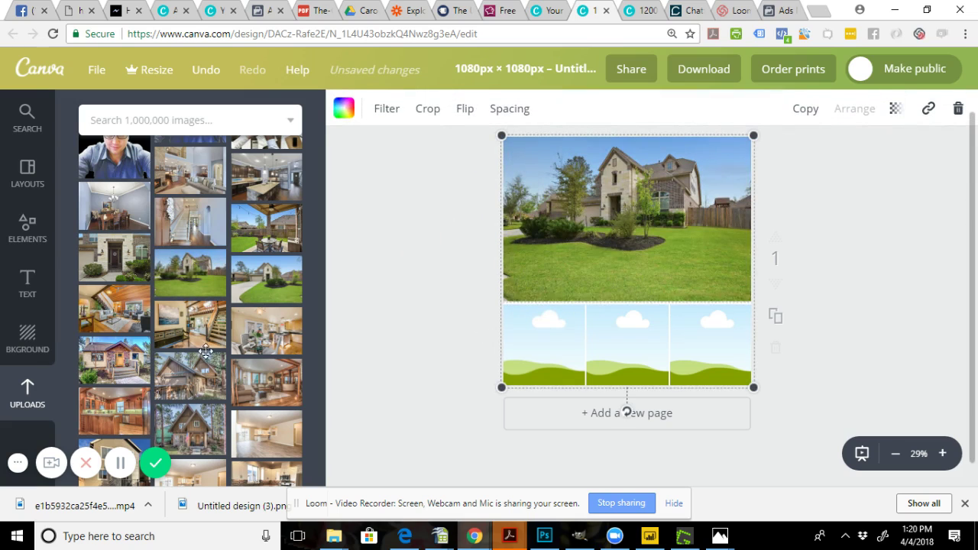
Step: Fill the three small frames with the uploaded wood-ceiling living room, staircase room and dining area photos
left_click(110, 318)
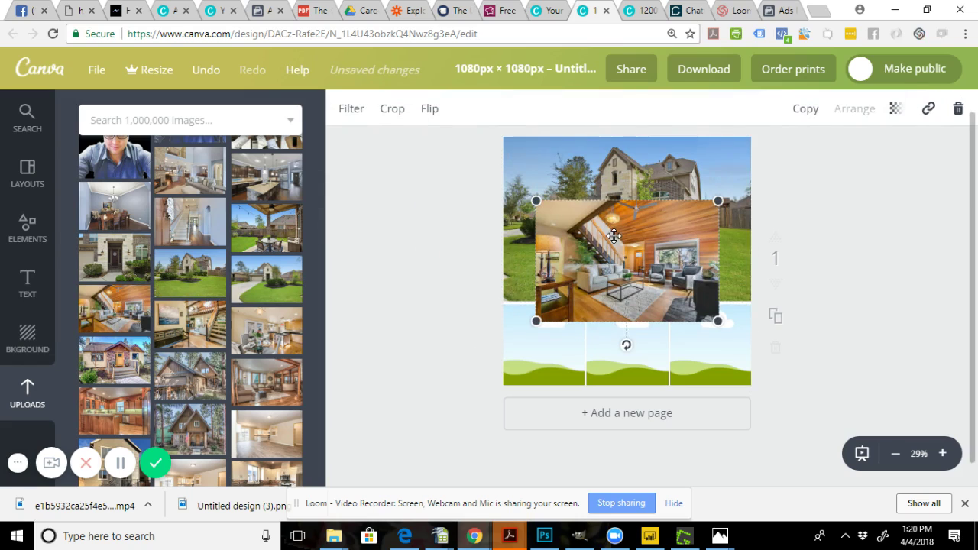
left_click_drag(608, 262, 560, 340)
key("ctrl+z")
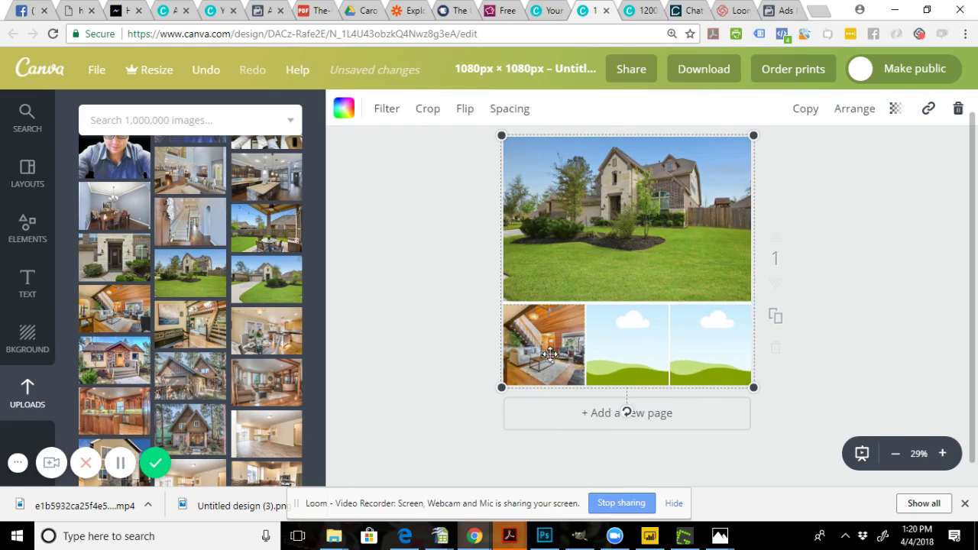
left_click_drag(195, 332, 626, 344)
left_click_drag(258, 338, 747, 324)
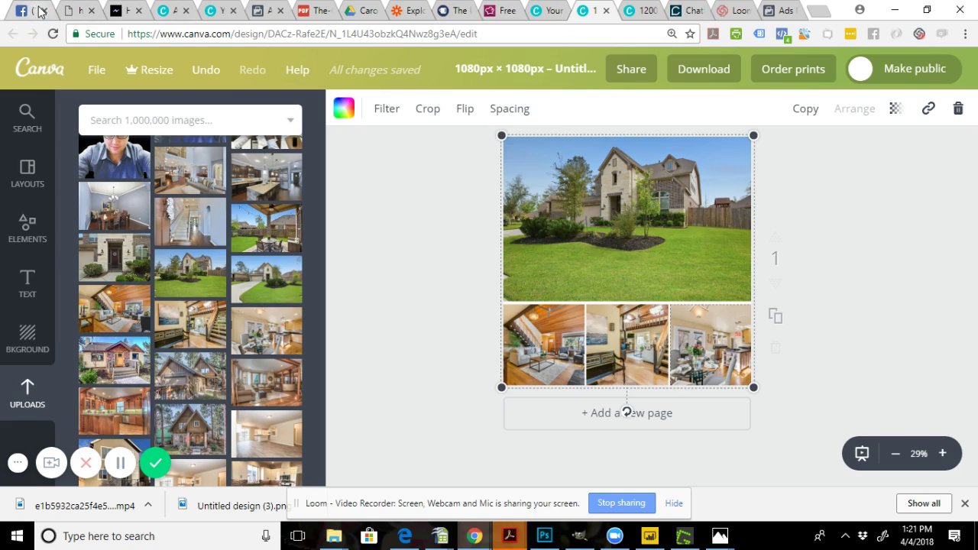
Step: Switch back to the Livonia ad draft in Ads Manager, review its preview, and go to the first carousel card's headline
left_click(264, 10)
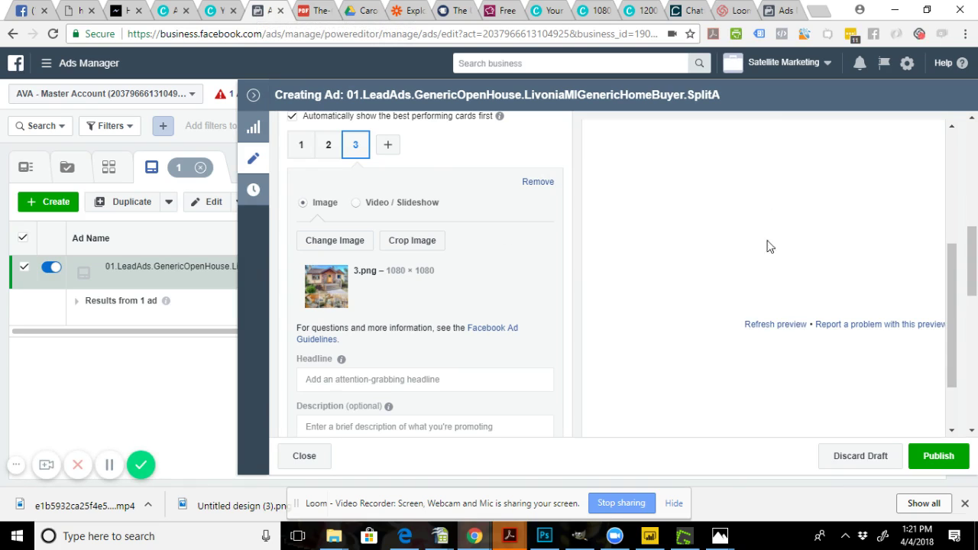
scroll(954, 369, "down", 3)
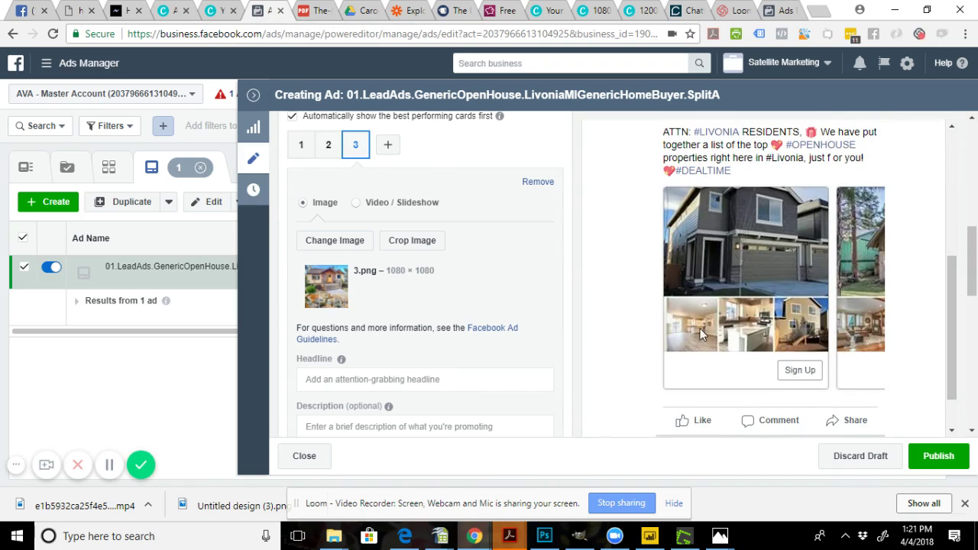
left_click_drag(973, 267, 973, 304)
scroll(973, 304, "up", 1)
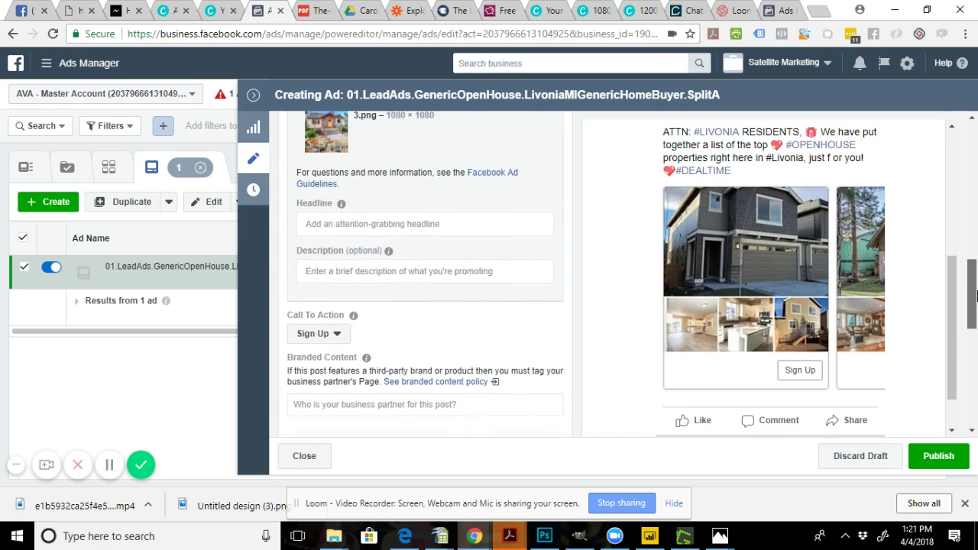
left_click(366, 225)
scroll(973, 298, "up", 3)
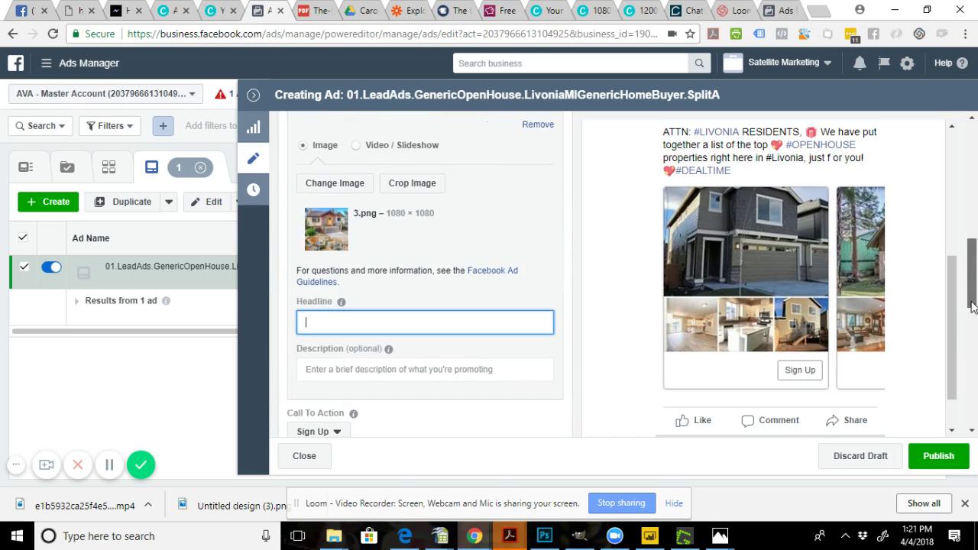
left_click(301, 128)
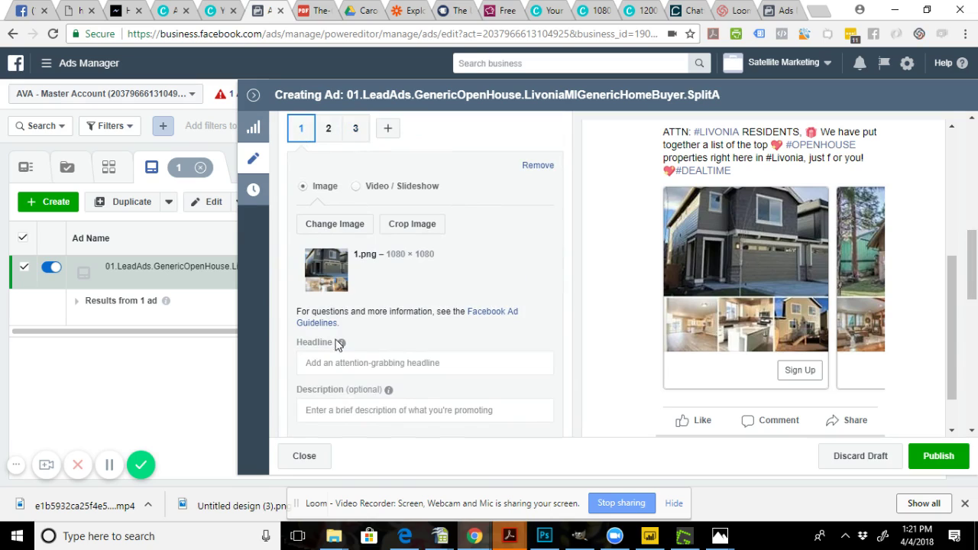
left_click(326, 365)
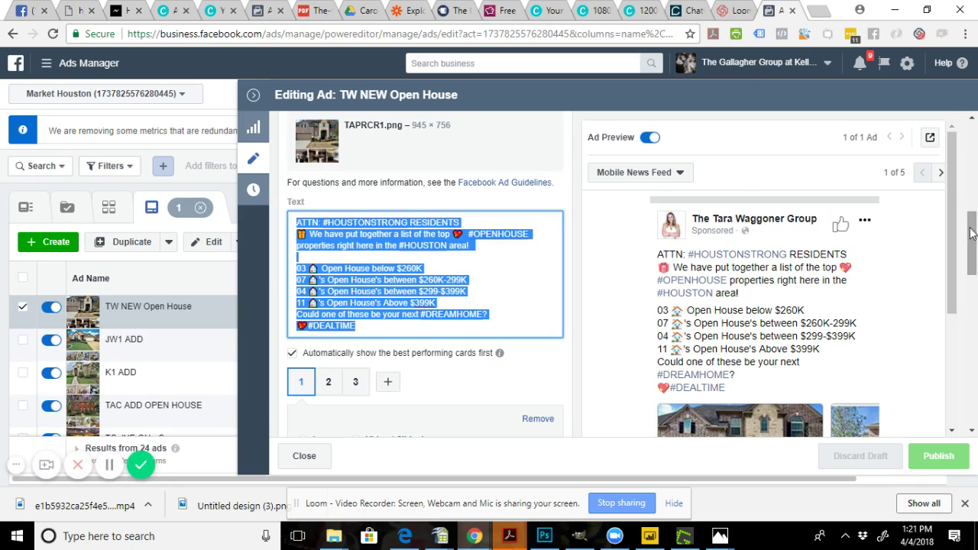
Step: Copy the "💖Your Custom List💖" headline from the TW NEW Open House ad into the Livonia ad's first carousel card
left_click_drag(972, 233, 971, 280)
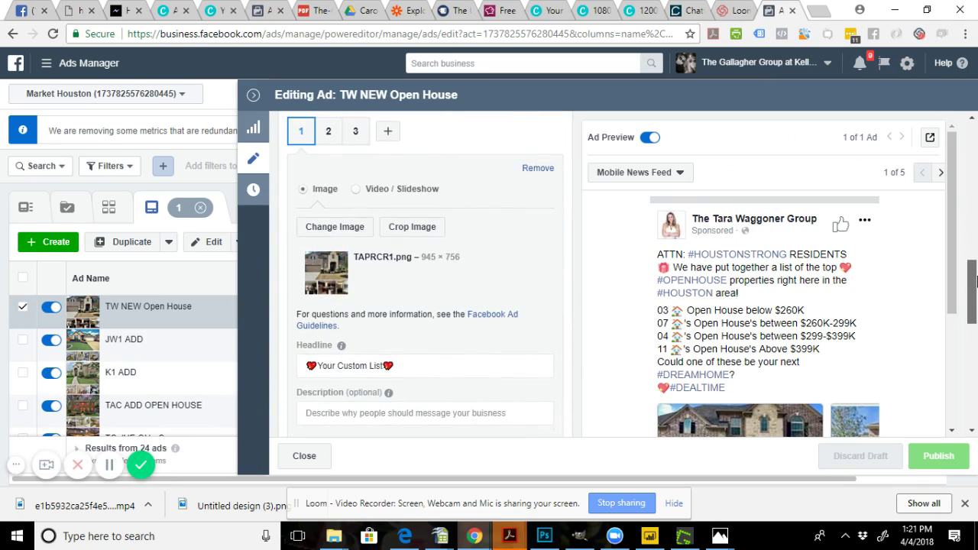
left_click(413, 361)
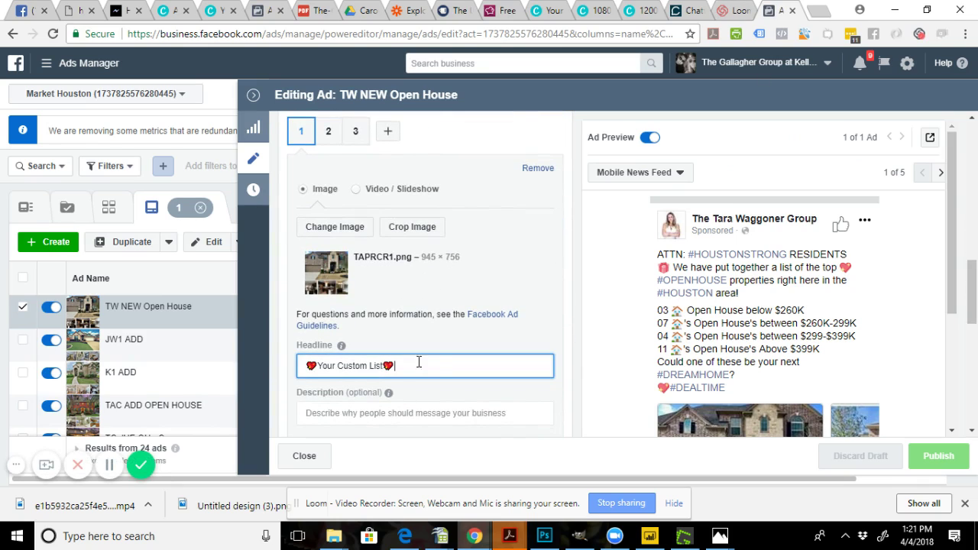
triple_click(331, 363)
key("ctrl+c")
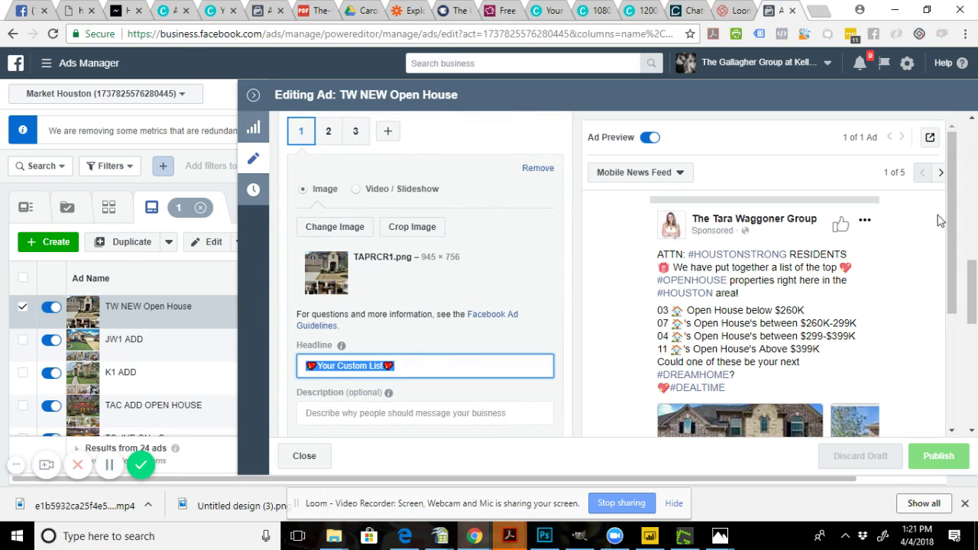
scroll(941, 221, "down", 3)
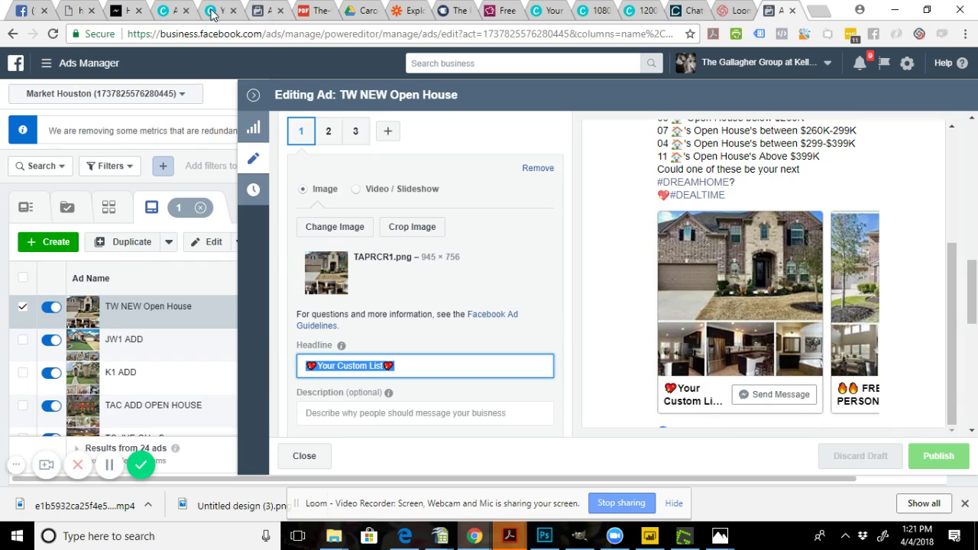
left_click(265, 11)
key("ctrl+v")
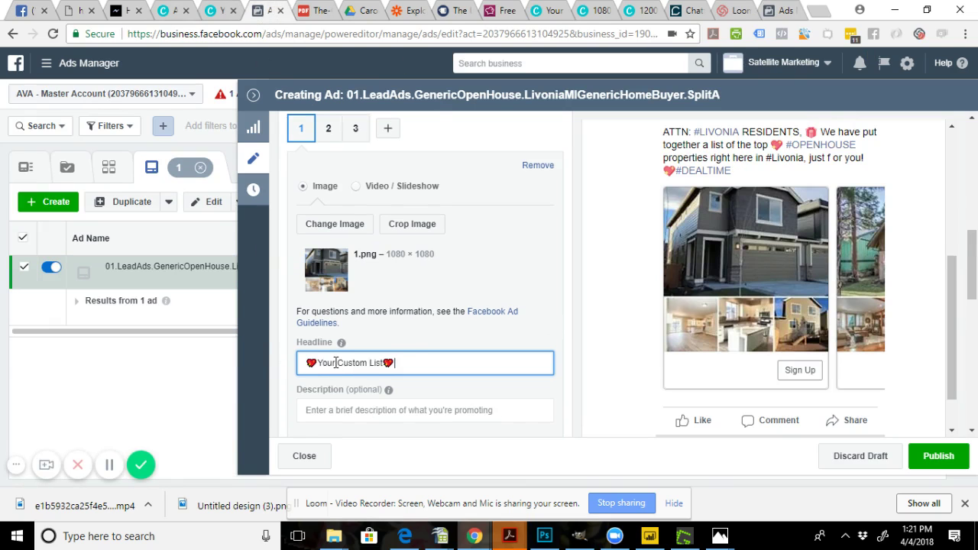
Step: Change the first card's headline to "We 💖 Open Houses", keeping the heart emoji from the pasted text
triple_click(462, 366)
key("BackSpace")
type("OP")
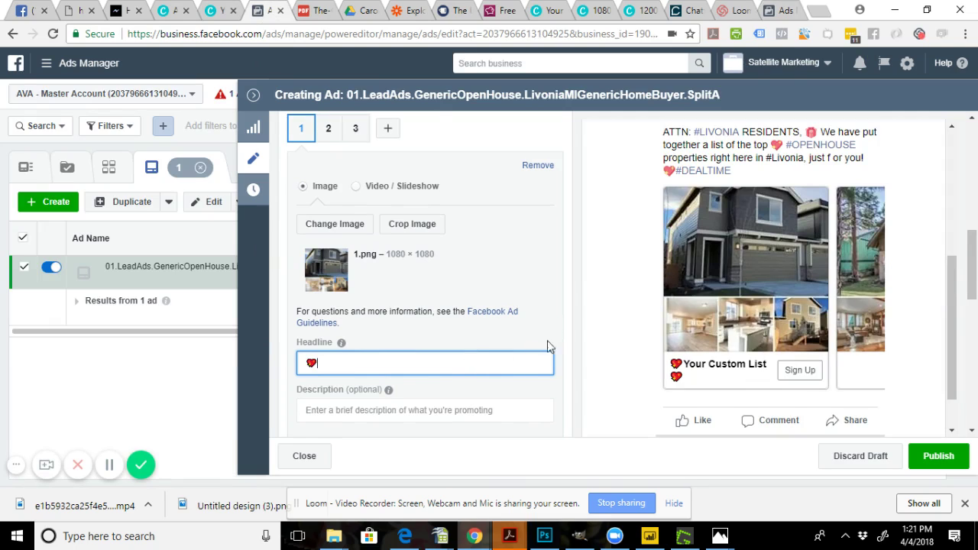
type("Open Houses")
left_click(309, 362)
type("We")
Step: Copy the first card's "We 💖 Open Houses" headline into the headlines of the second and third carousel cards
double_click(349, 362)
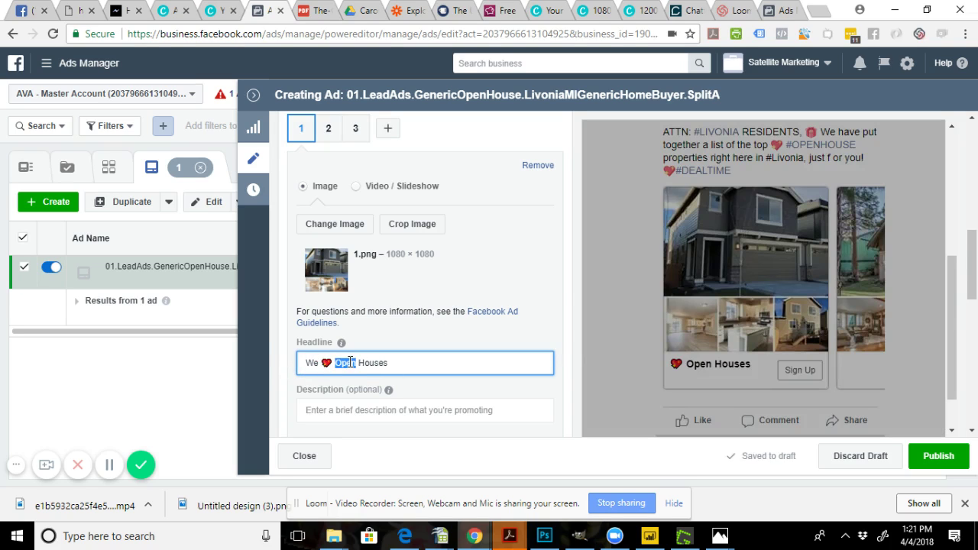
left_click_drag(406, 360, 285, 369)
key("ctrl+c")
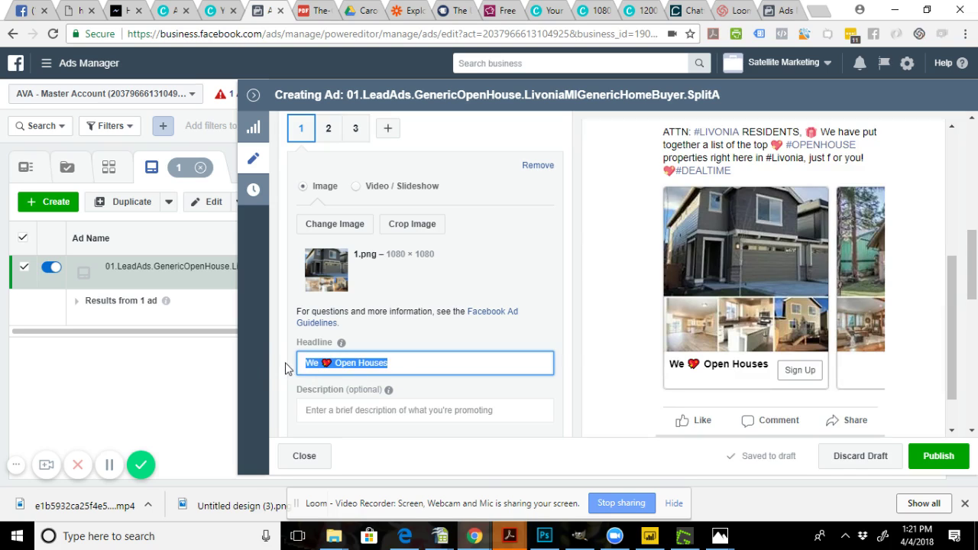
left_click(329, 129)
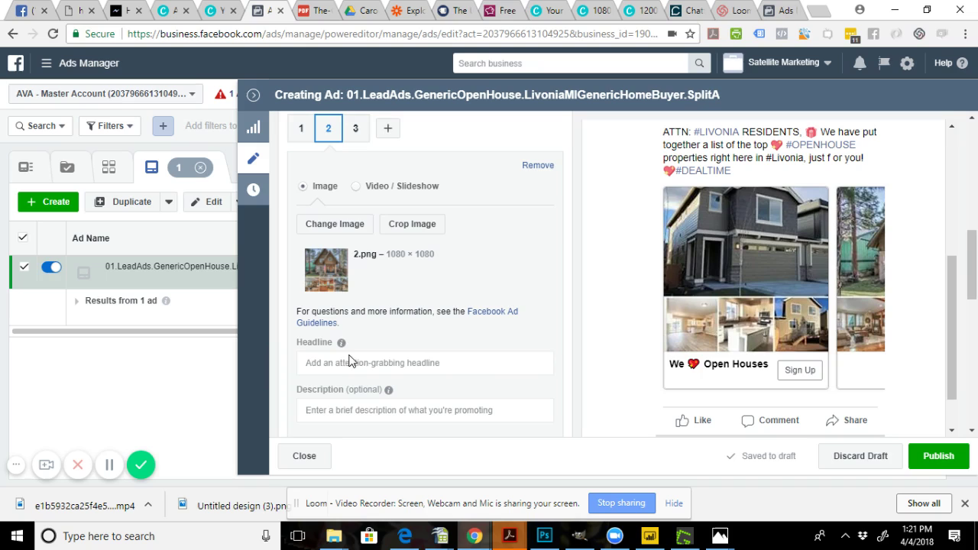
left_click(338, 363)
key("ctrl+v")
left_click(355, 128)
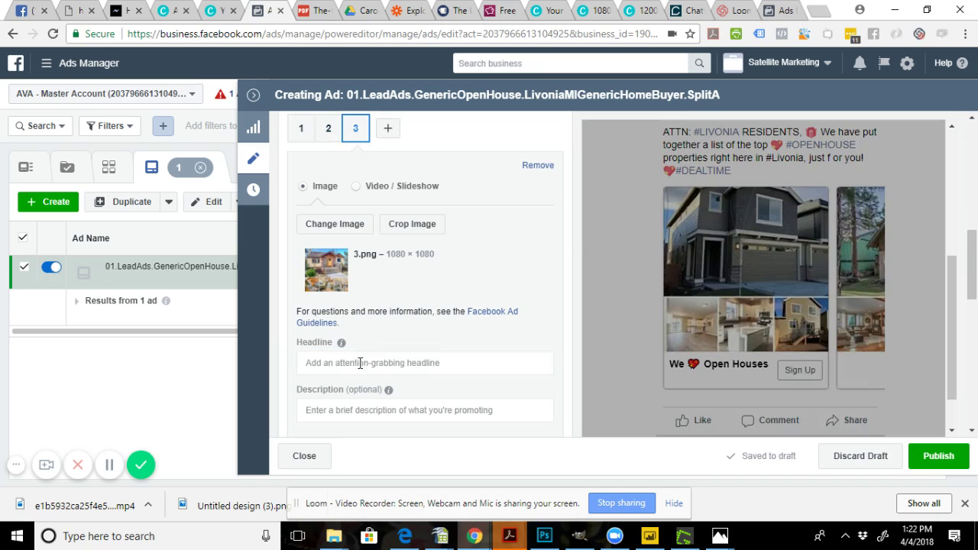
left_click(356, 367)
key("ctrl+v")
Step: Leave the third card's description empty and set the ad's call to action to Learn More
left_click(310, 410)
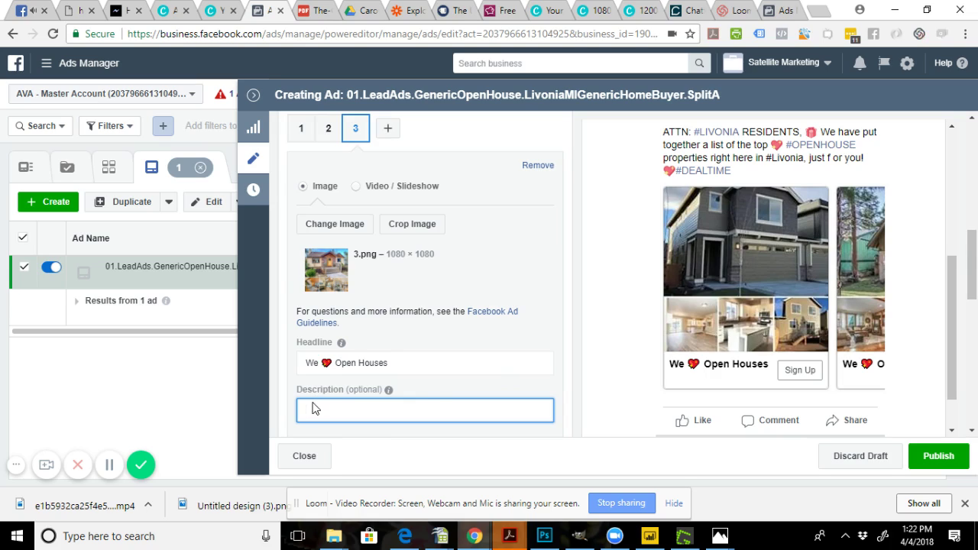
left_click_drag(976, 282, 976, 321)
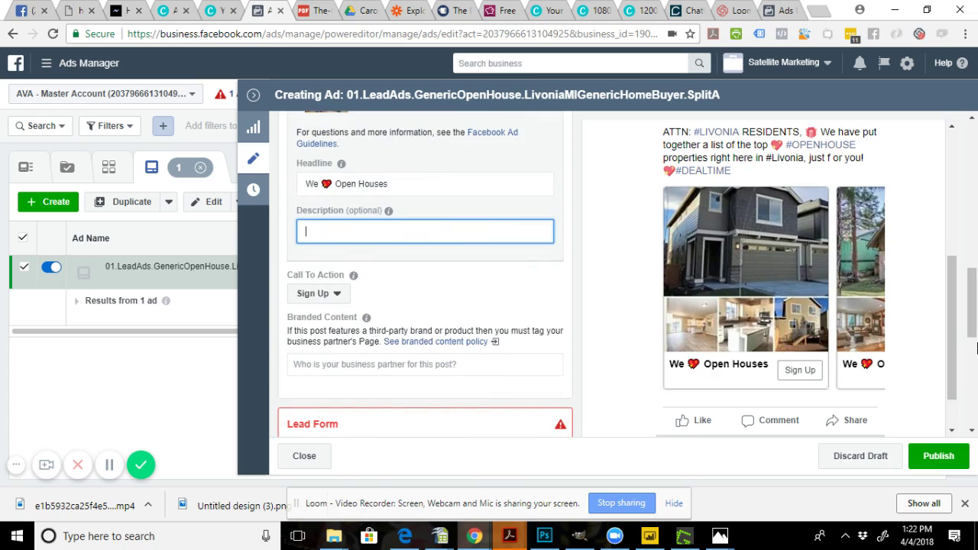
left_click_drag(976, 347, 977, 381)
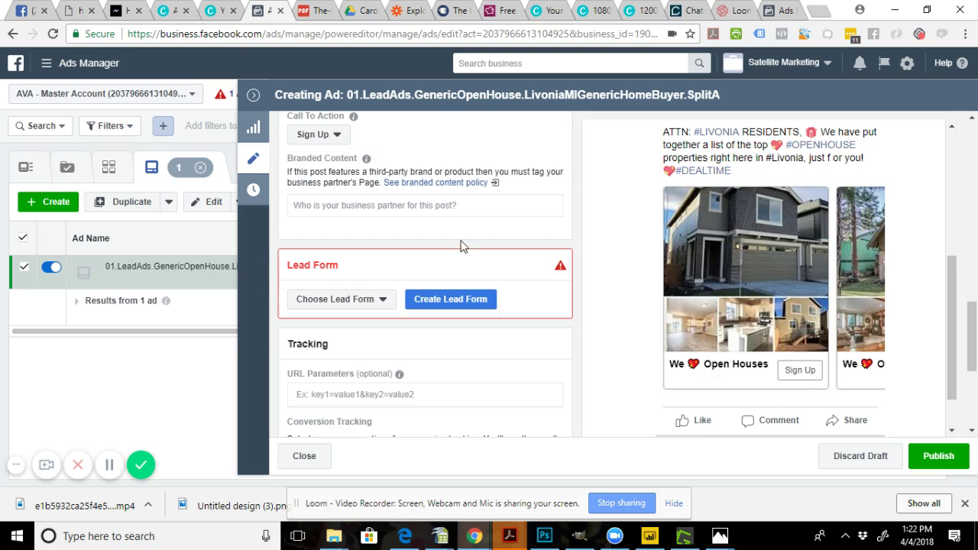
left_click(319, 136)
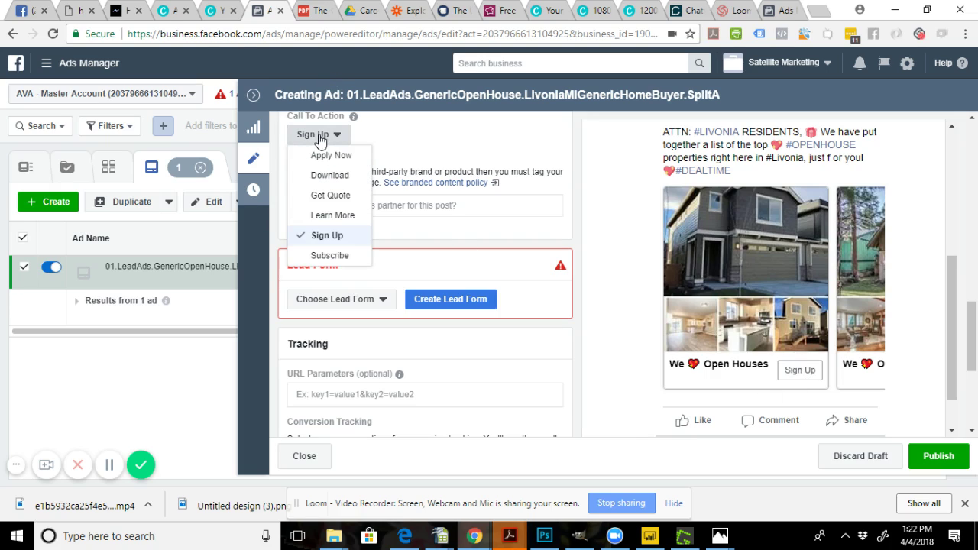
left_click(332, 216)
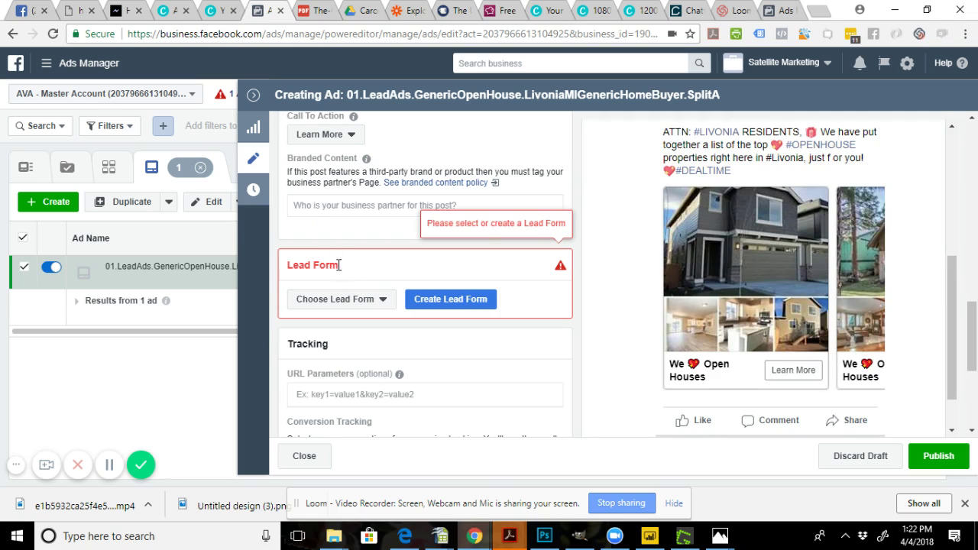
Step: Choose "AVA LeadGen - Generic Open House List Form" as the ad's lead form and check the conversion tracking settings
left_click(336, 304)
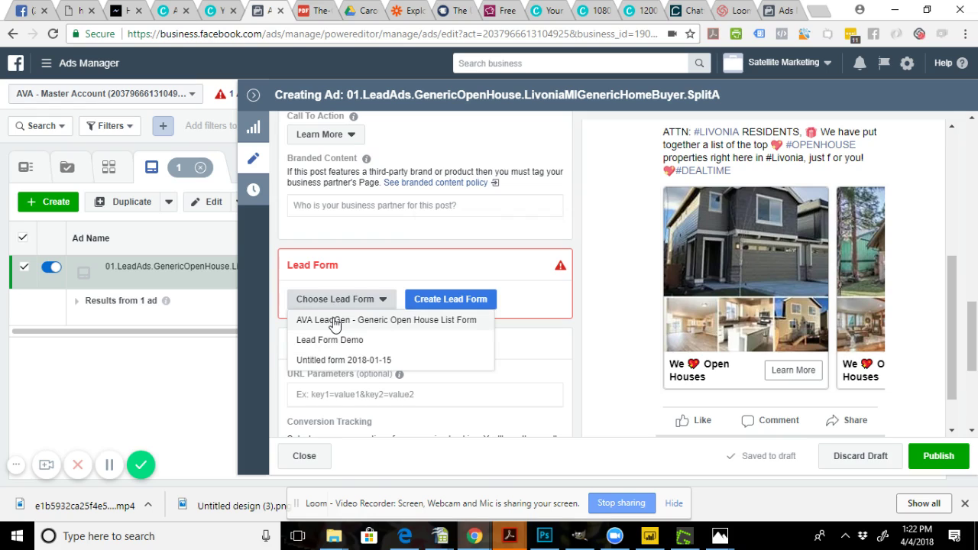
left_click(335, 321)
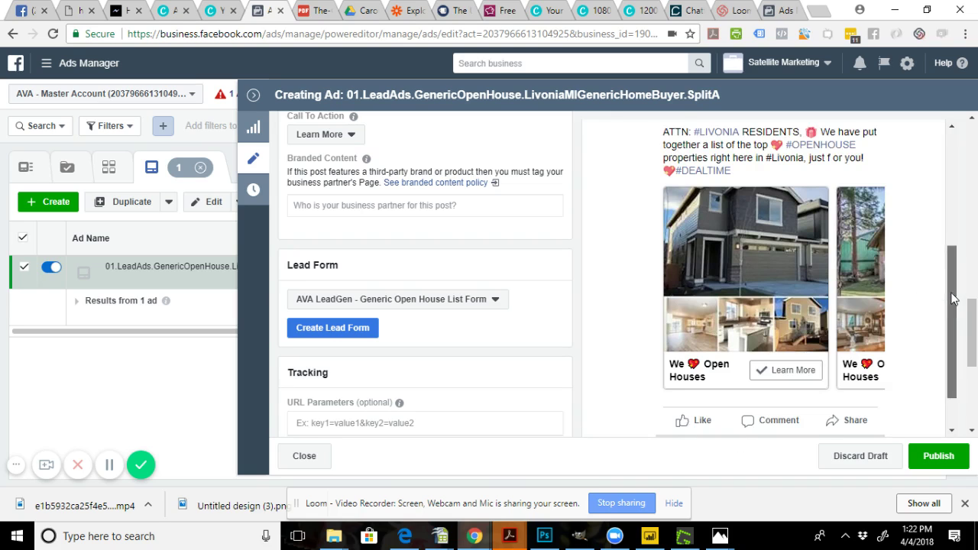
scroll(953, 344, "down", 1)
scroll(954, 389, "down", 3)
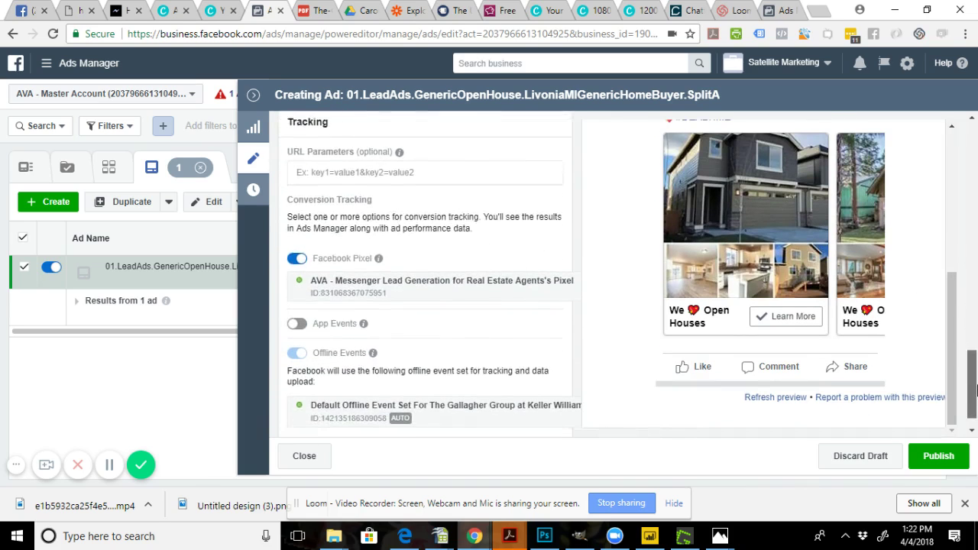
scroll(974, 389, "down", 1)
scroll(974, 389, "up", 1)
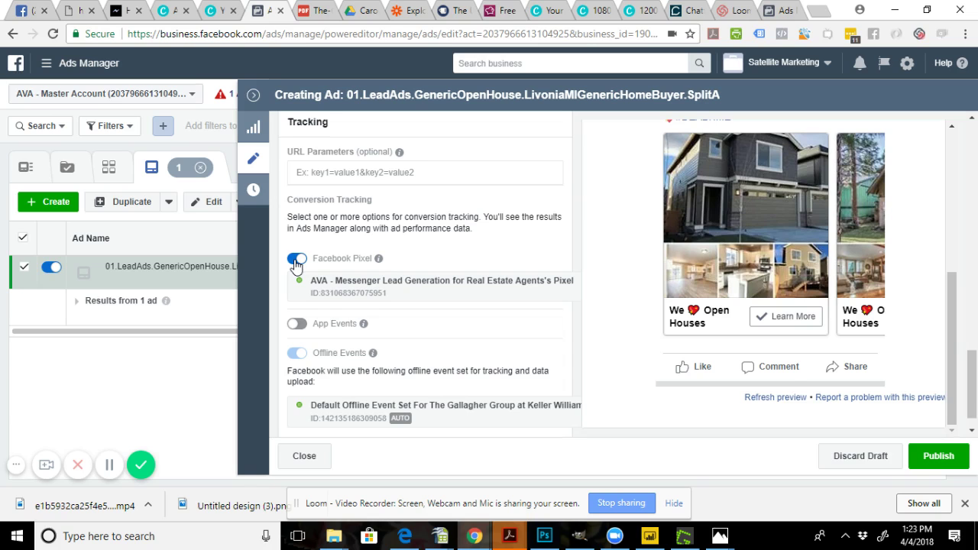
Step: Check the ad's preview options, try to publish the Livonia draft, and review the publishing error details
left_click_drag(972, 381, 970, 177)
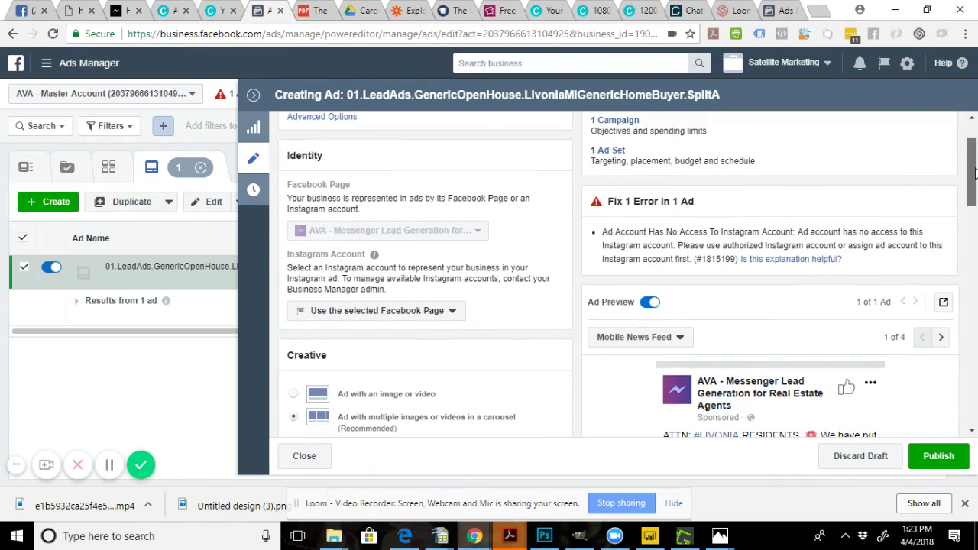
left_click(943, 303)
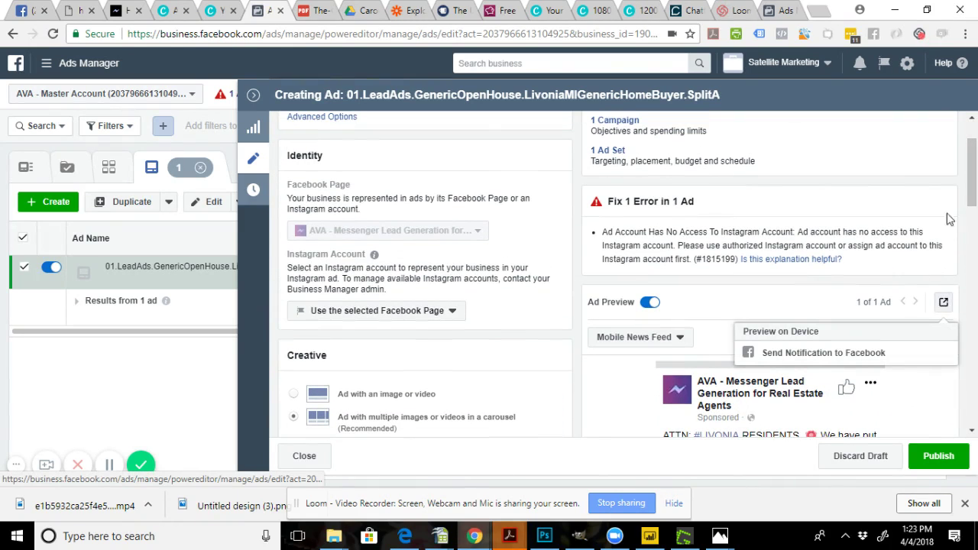
scroll(947, 219, "down", 5)
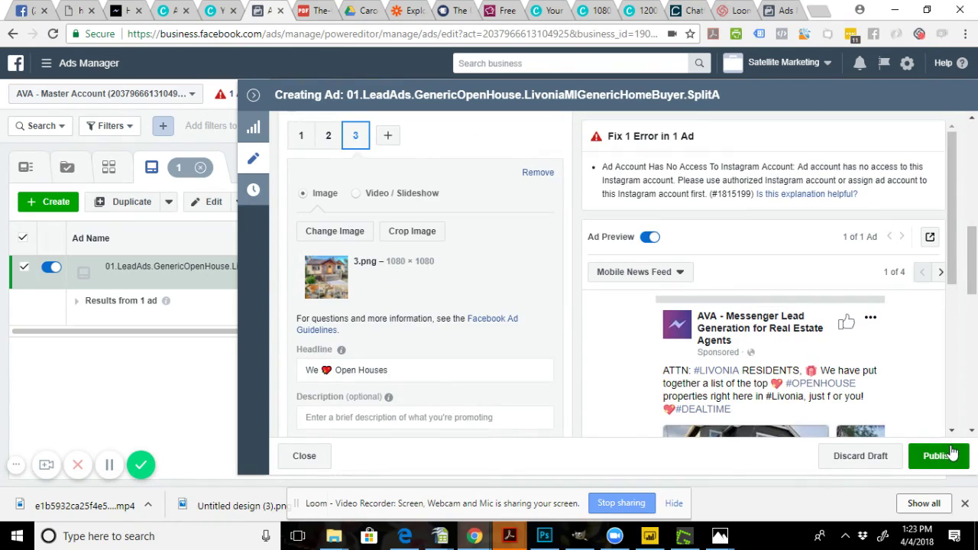
left_click(947, 455)
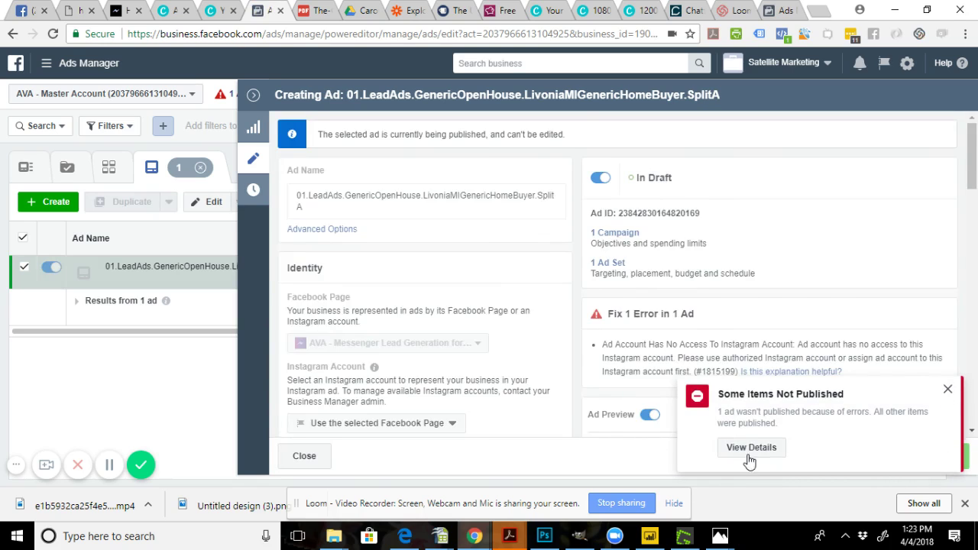
left_click(752, 450)
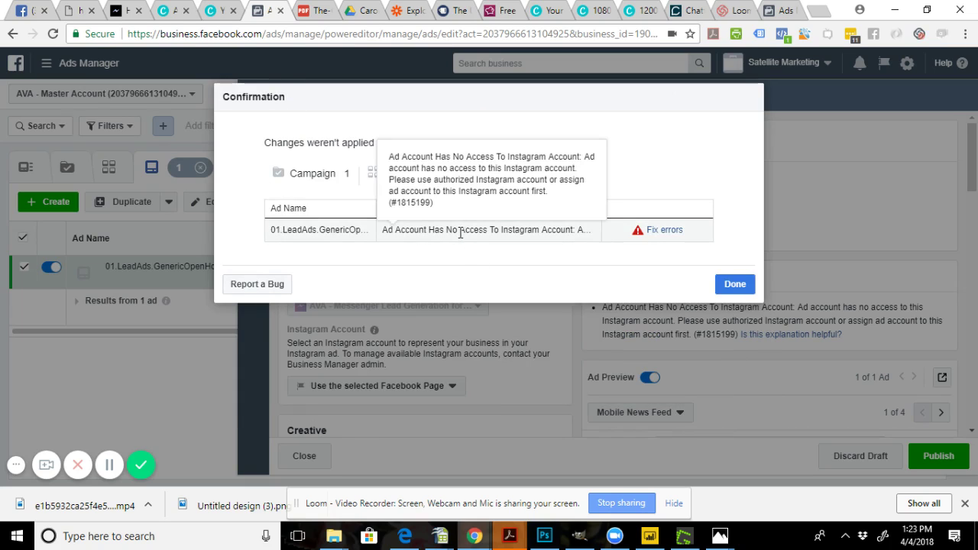
left_click(734, 284)
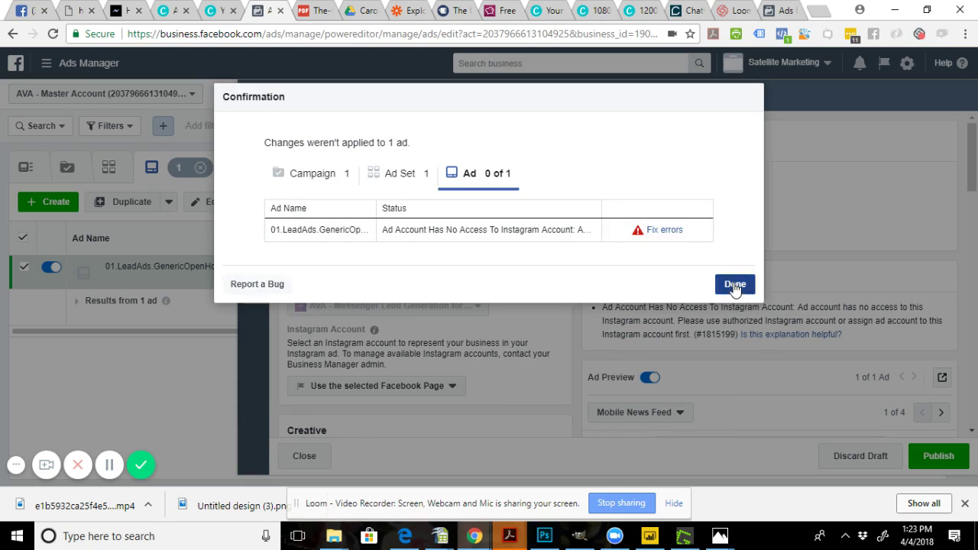
Step: Remove Instagram from the Livonia ad set's placements and publish the ad set change
left_click(253, 95)
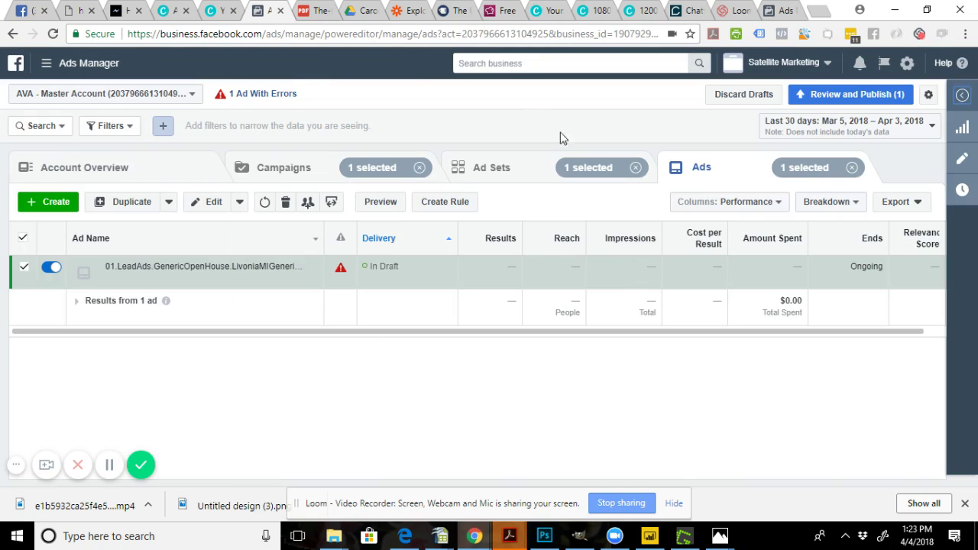
left_click(512, 172)
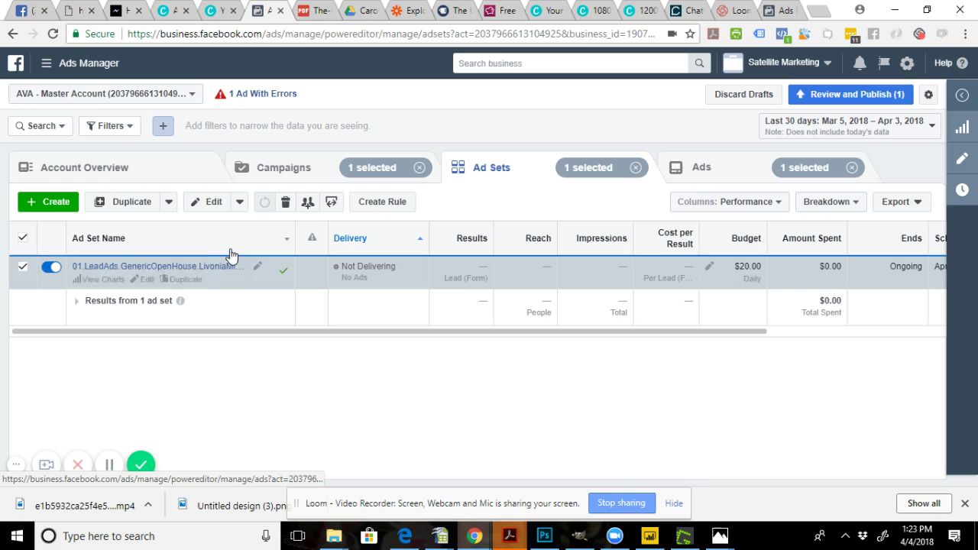
left_click(142, 281)
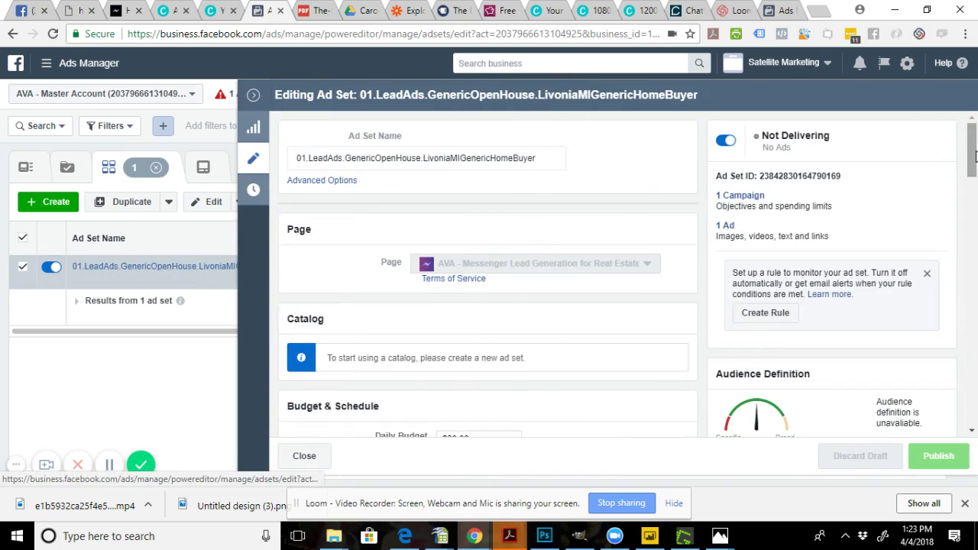
left_click_drag(973, 152, 975, 313)
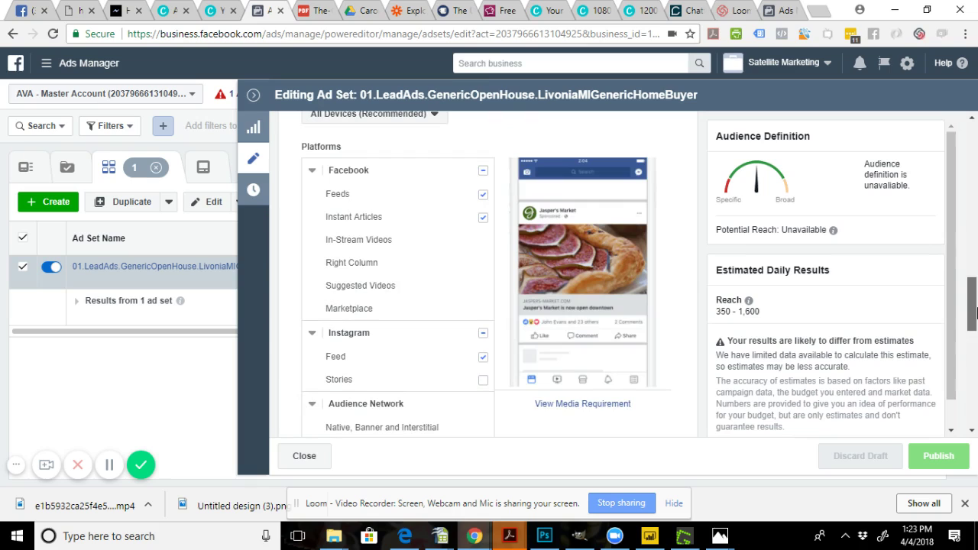
left_click(483, 333)
left_click(945, 461)
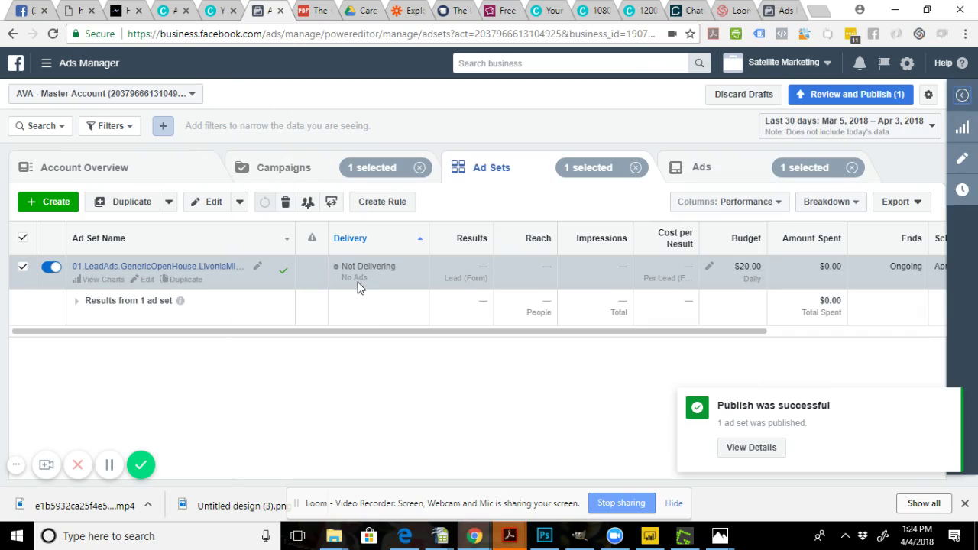
Step: Return to the ads of the Livonia ad set, deselect the draft ad, and reload the page
left_click(287, 162)
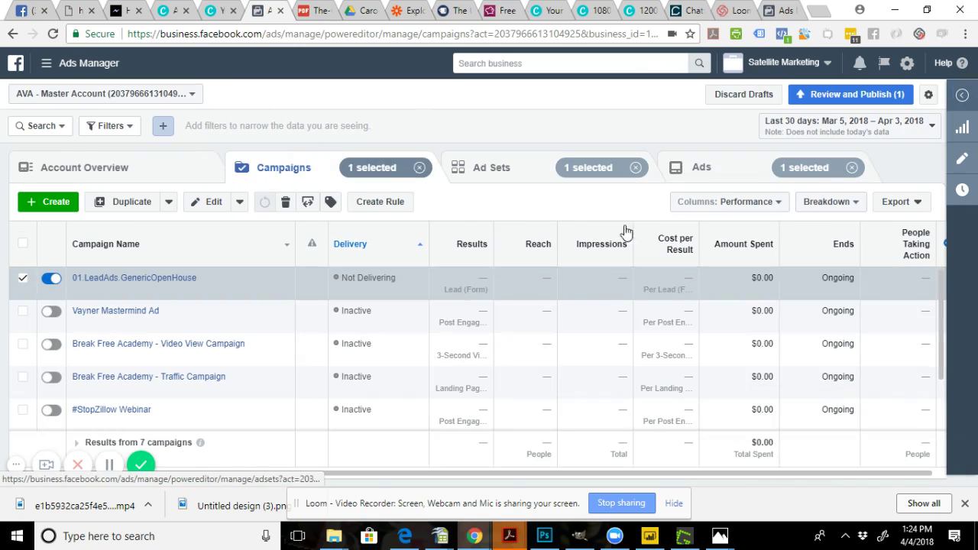
left_click(485, 169)
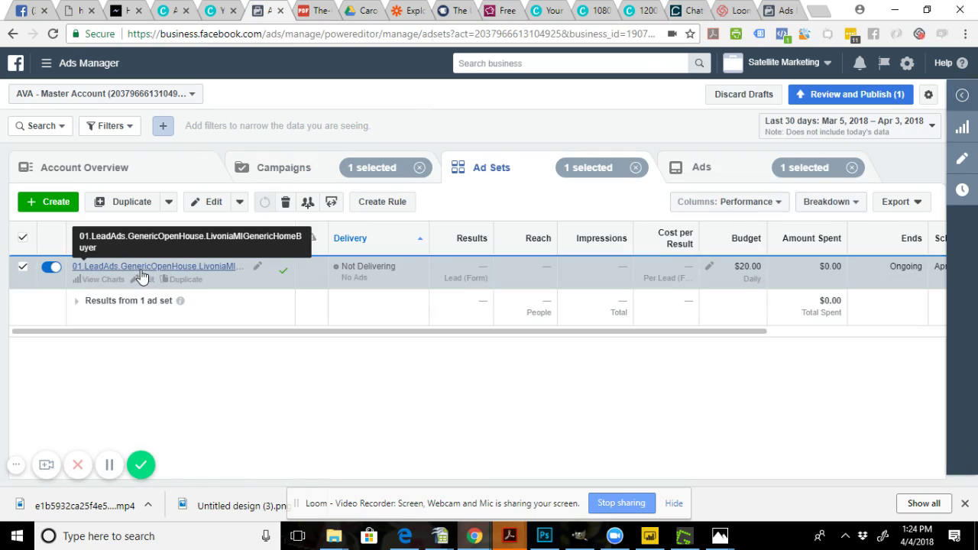
left_click(138, 274)
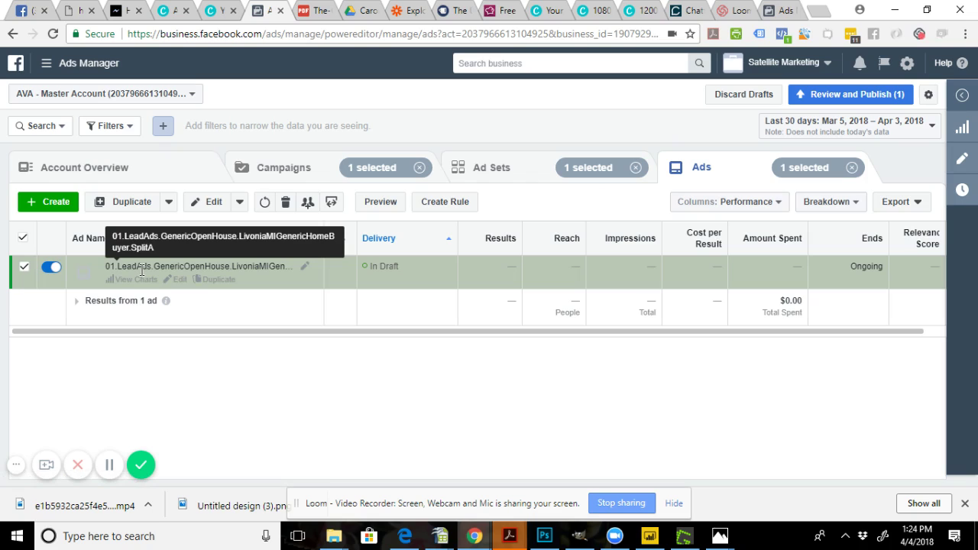
left_click(24, 266)
left_click(367, 33)
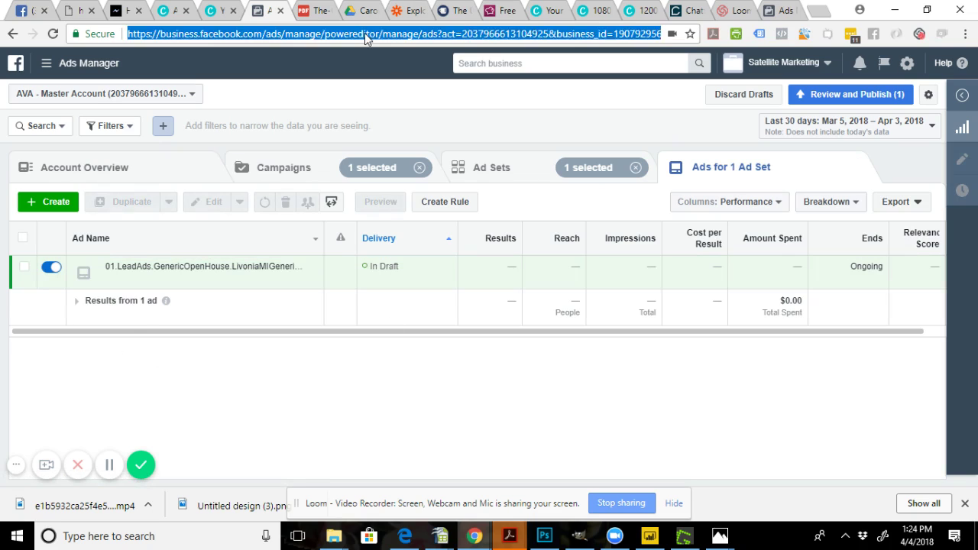
key("ctrl+v")
key("Return")
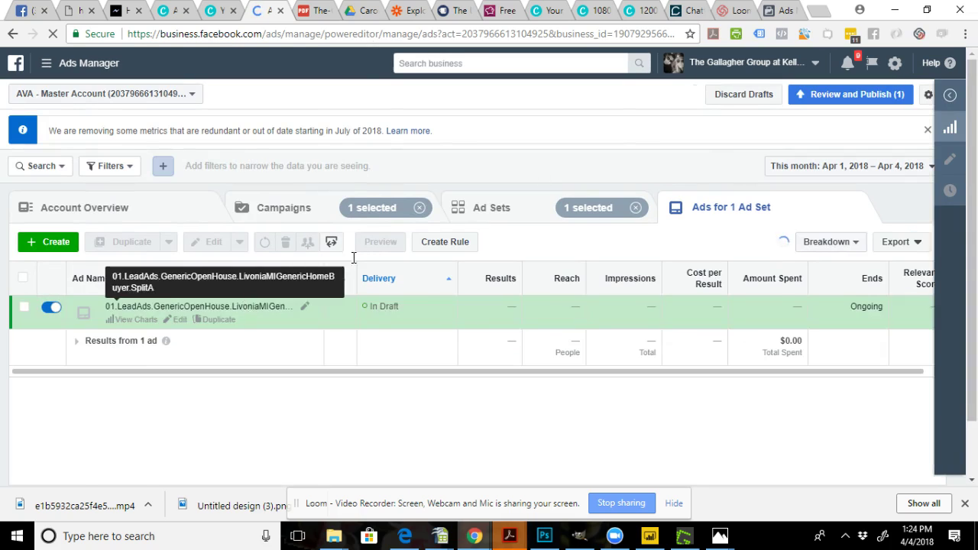
Step: Review and publish the draft Livonia ad, and switch the published ad off
left_click(855, 94)
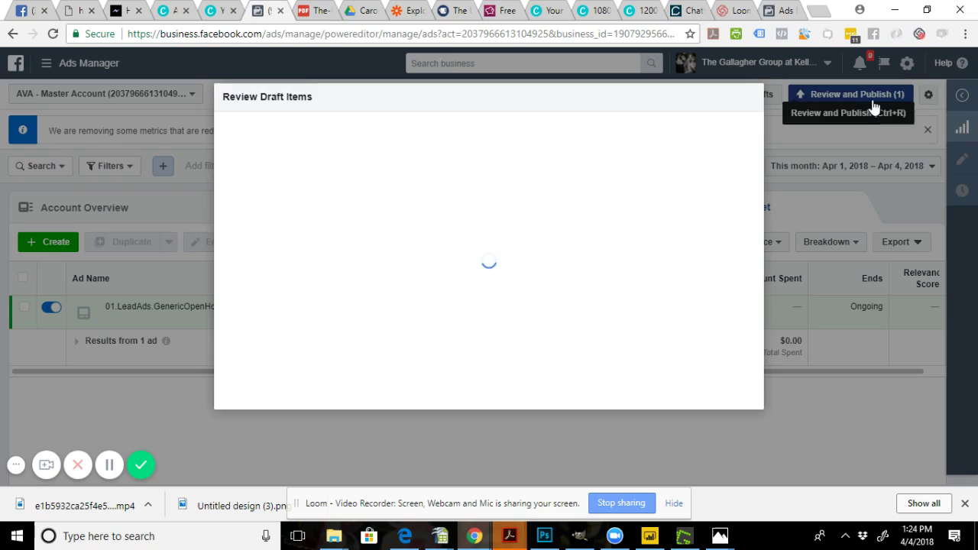
left_click(720, 279)
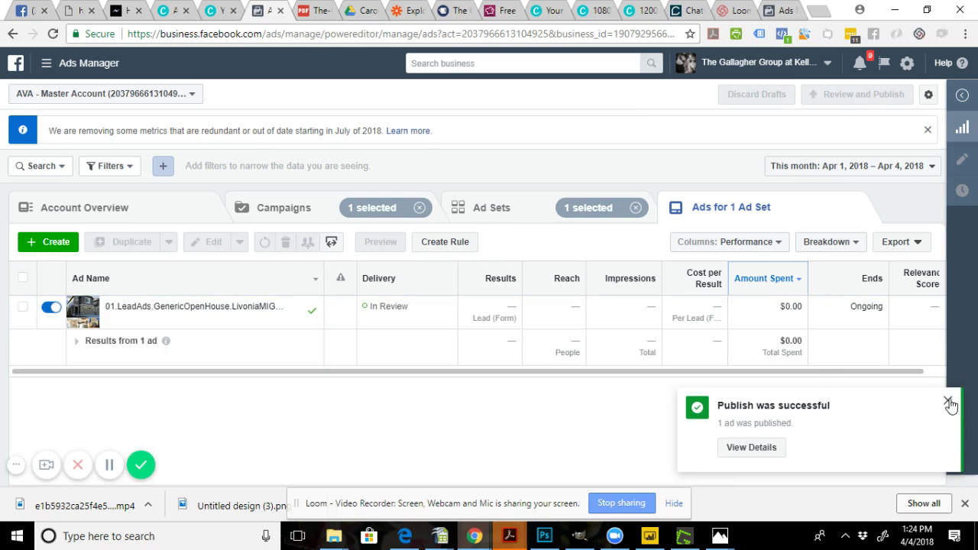
left_click(947, 402)
left_click(48, 308)
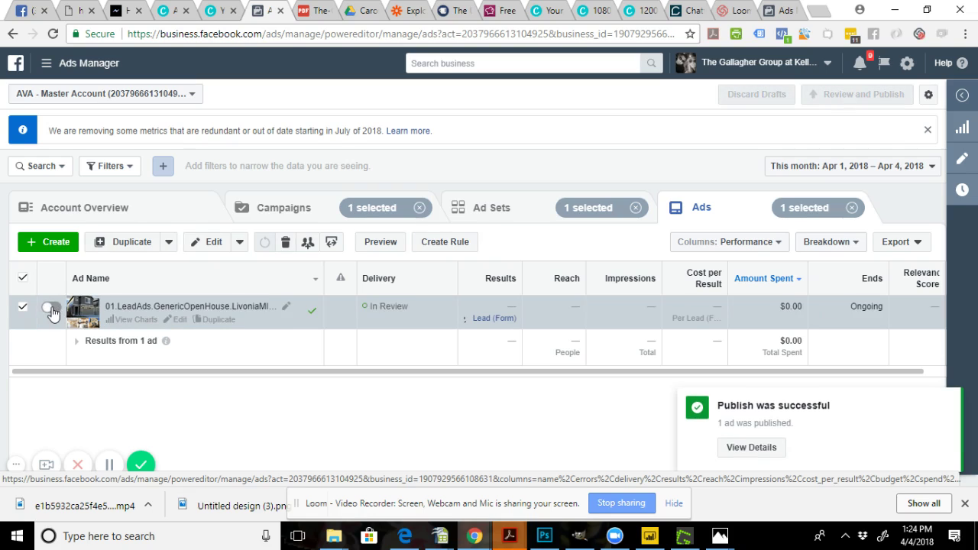
left_click(945, 401)
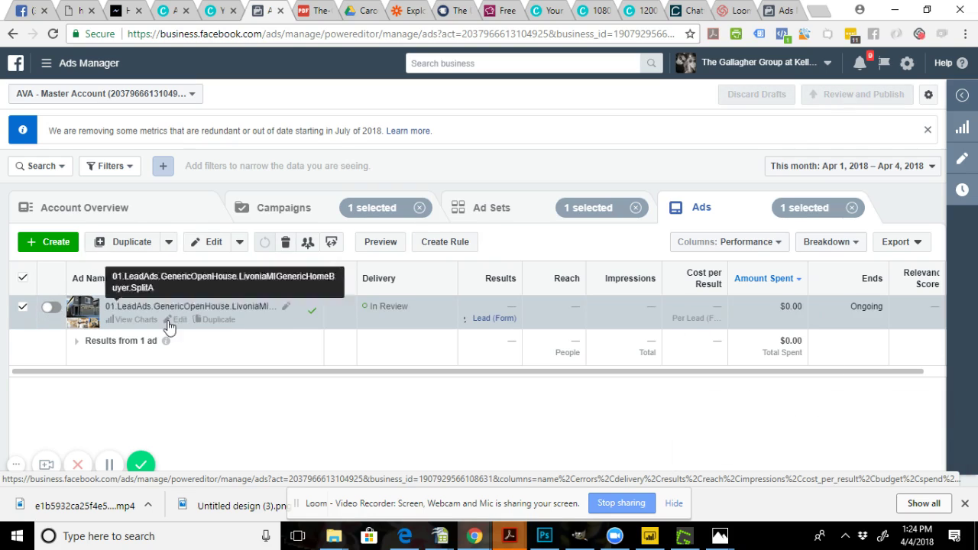
Step: Open the published Livonia ad for editing, view it in the Facebook Desktop News Feed, and locate the sponsored demo post
left_click(176, 320)
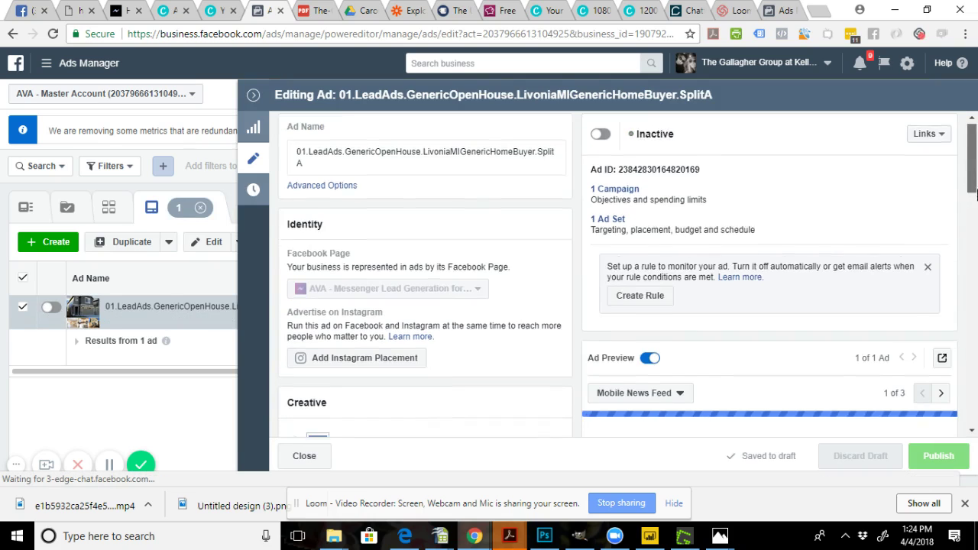
scroll(975, 194, "down", 2)
left_click(945, 239)
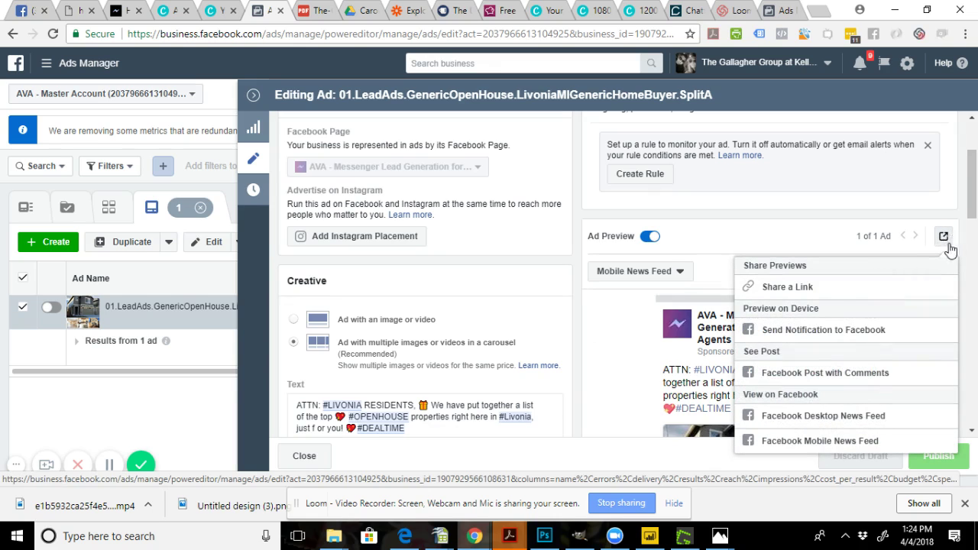
left_click(838, 423)
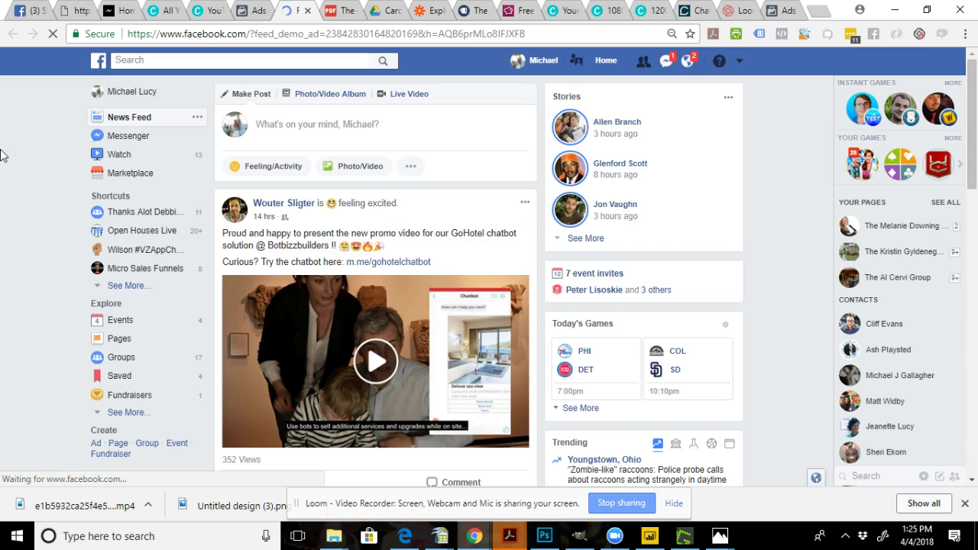
scroll(0, 155, "down", 8)
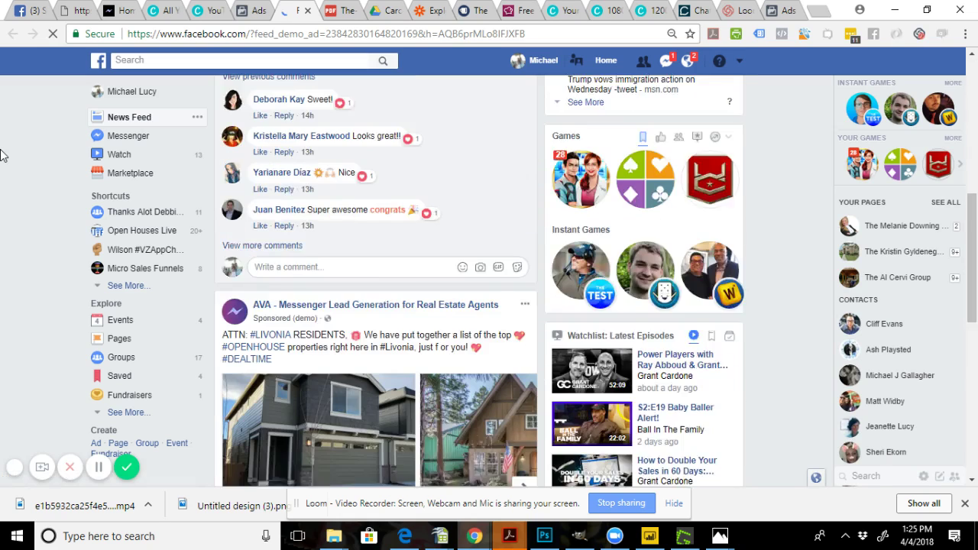
scroll(0, 155, "down", 2)
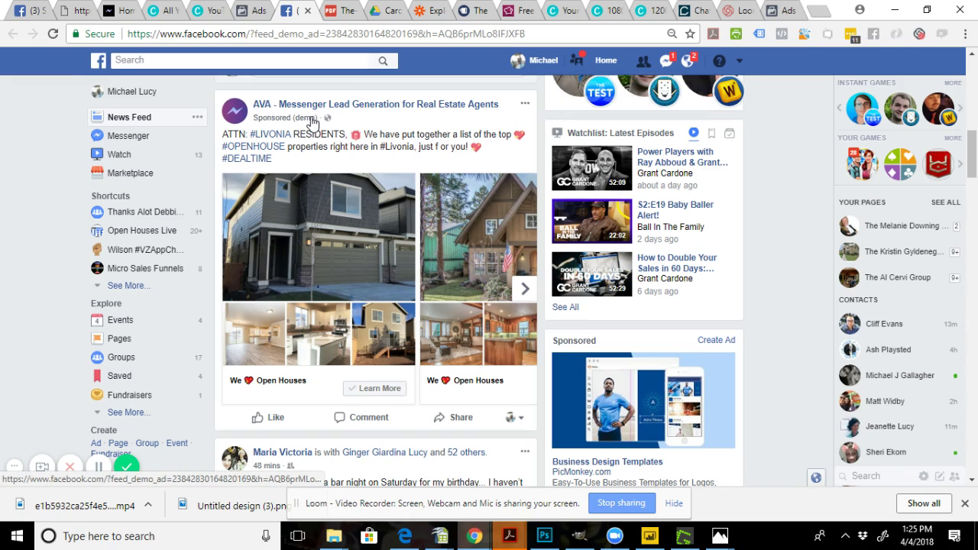
Step: Check the lead form behind the demo ad's first Learn More card, highlight its thank-you heading, and close the form
left_click(366, 390)
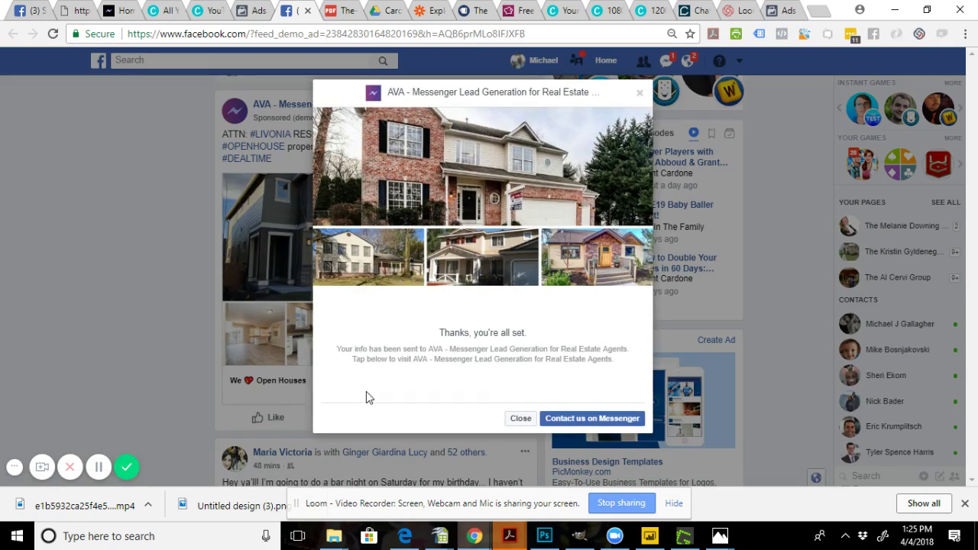
left_click(639, 93)
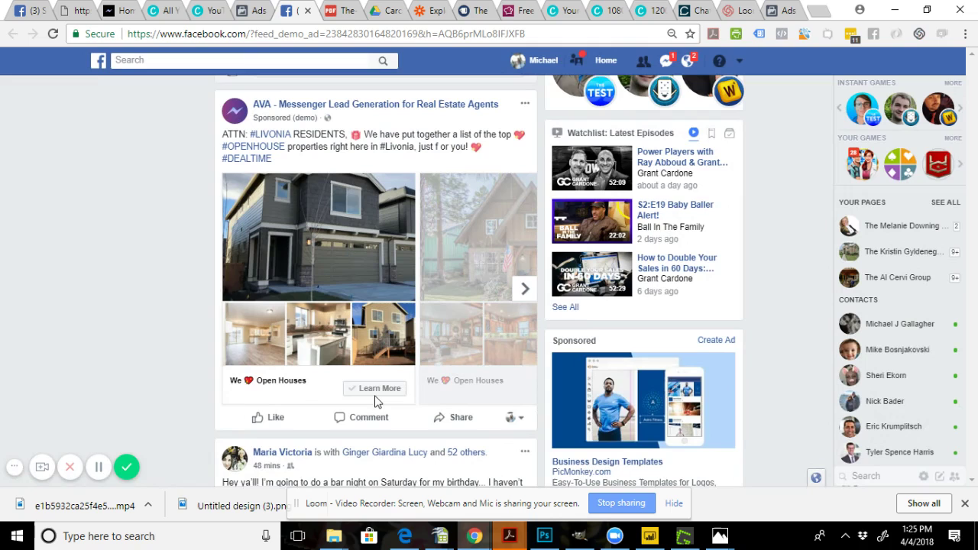
left_click(371, 393)
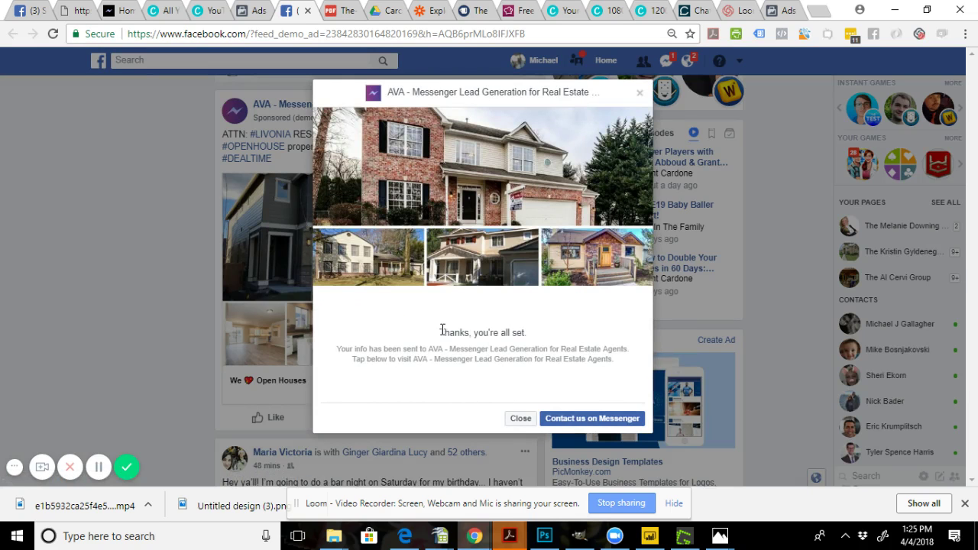
left_click_drag(440, 333, 511, 334)
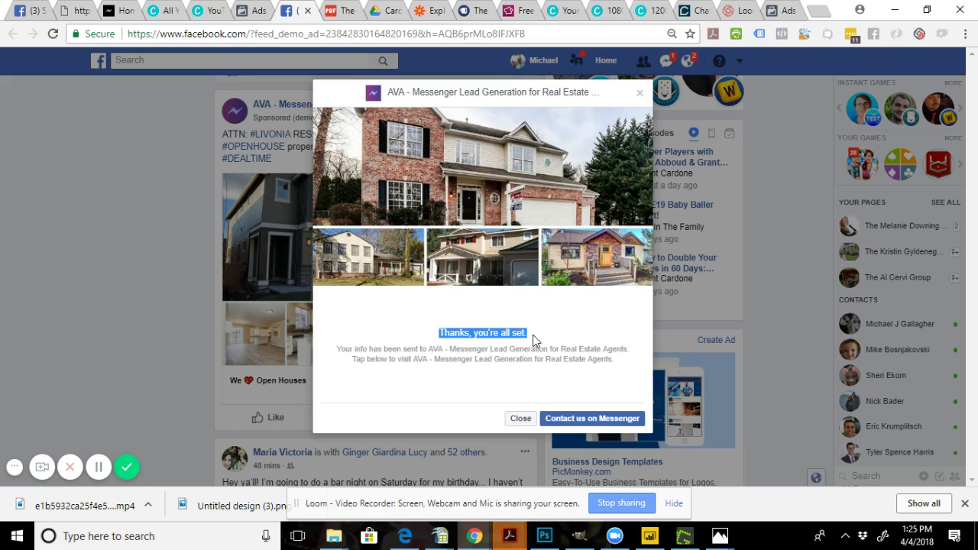
left_click(639, 93)
Step: Switch to the Greenshot image editor showing lead_ads.png, and bring up the ava-200-series.png image in Photos
left_click(682, 538)
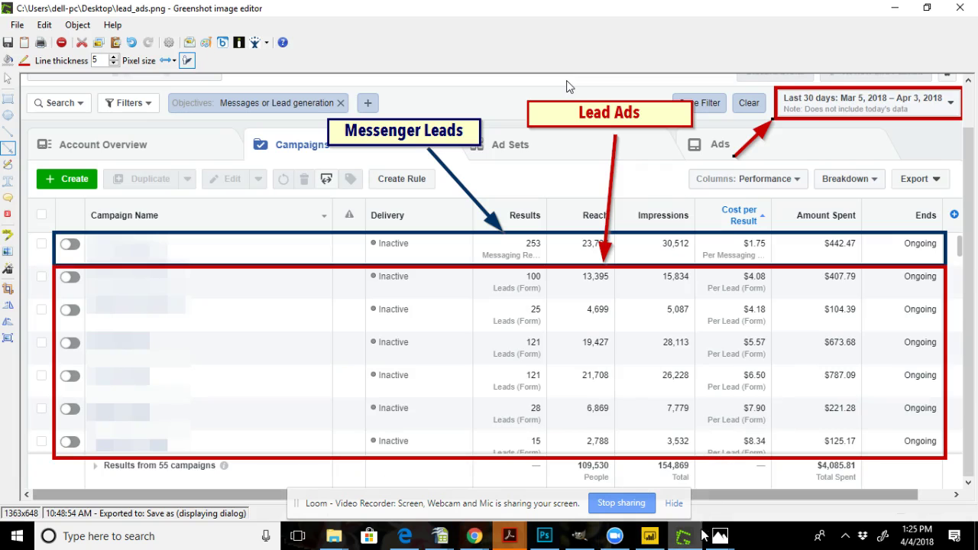
mouse_move(718, 535)
left_click(666, 465)
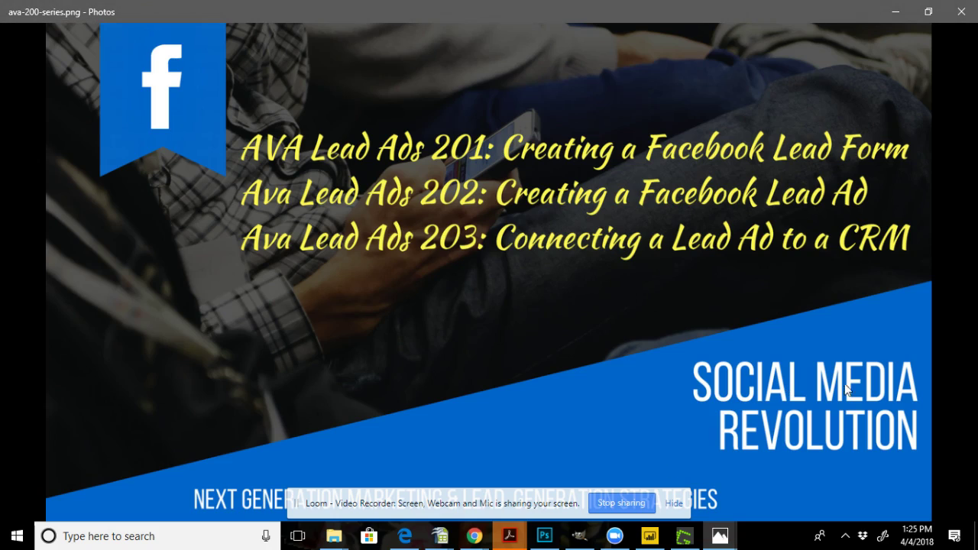